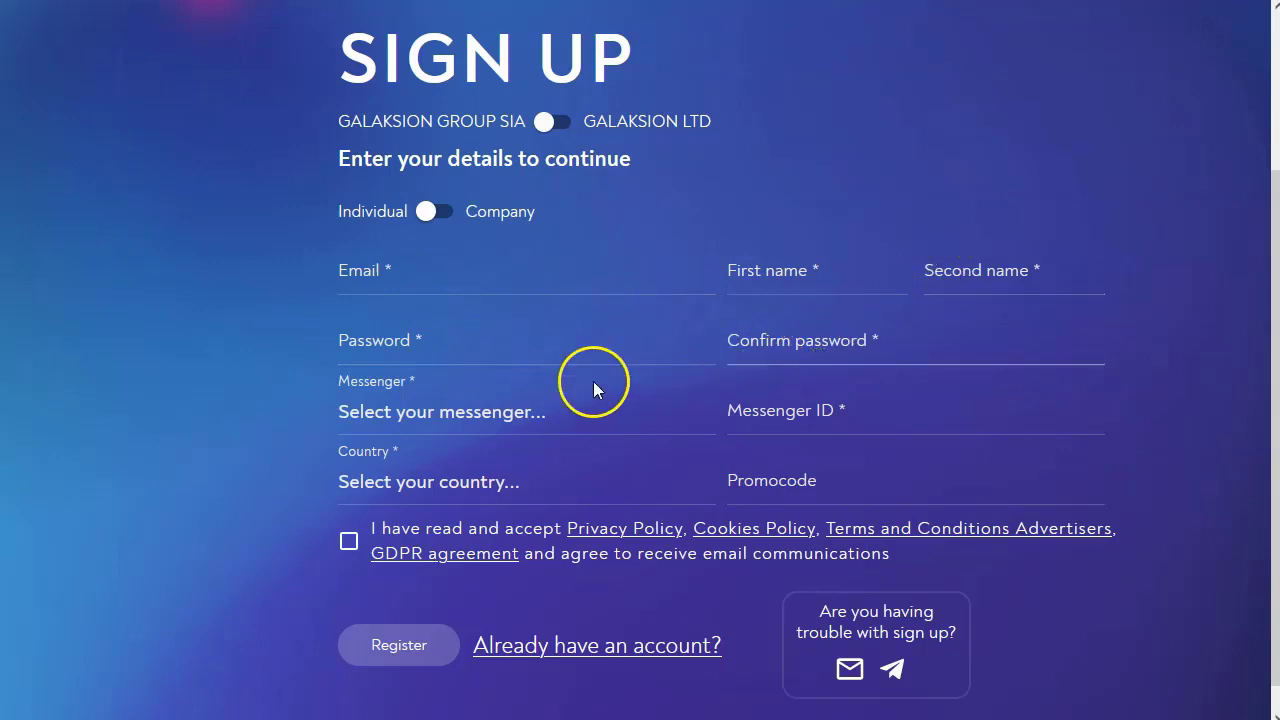
Step: Examine the messenger choices and the remaining fields of the advertiser sign-up form
click(469, 414)
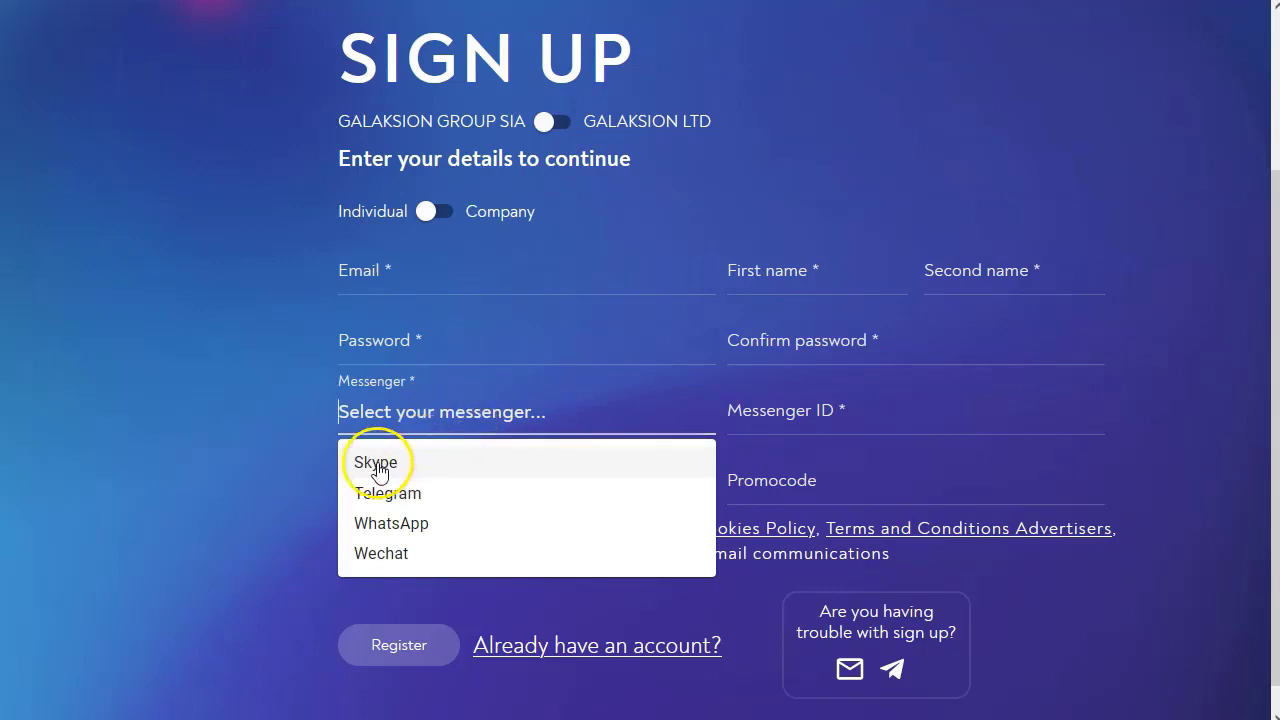
click(273, 459)
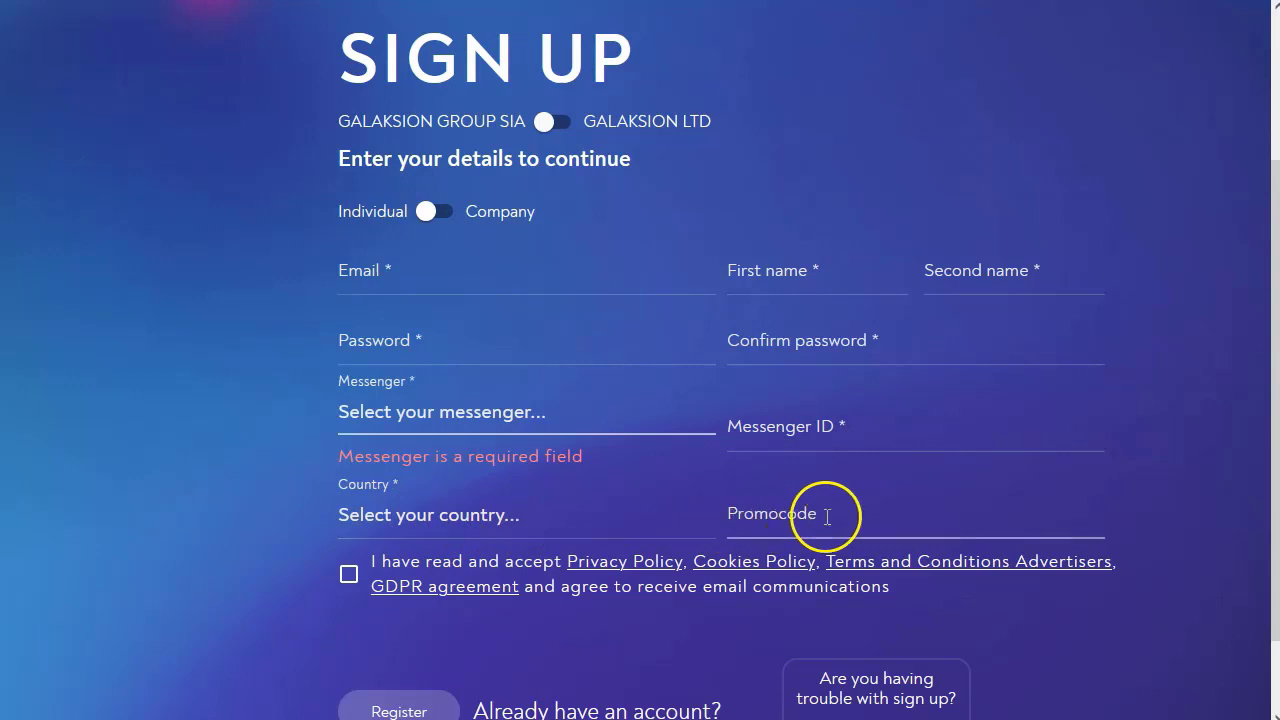
scroll(223, 490, down, 1)
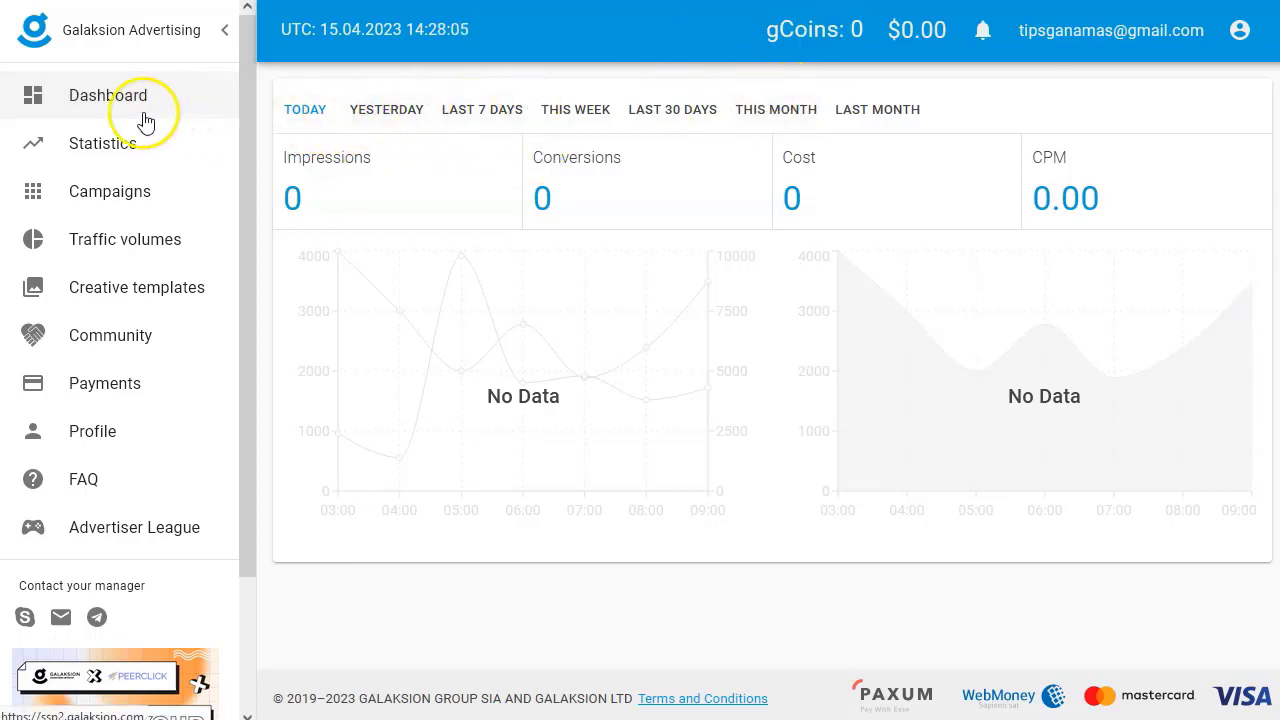
Step: Compare the dashboard figures for yesterday and today, and dismiss the getting-started tip
click(390, 112)
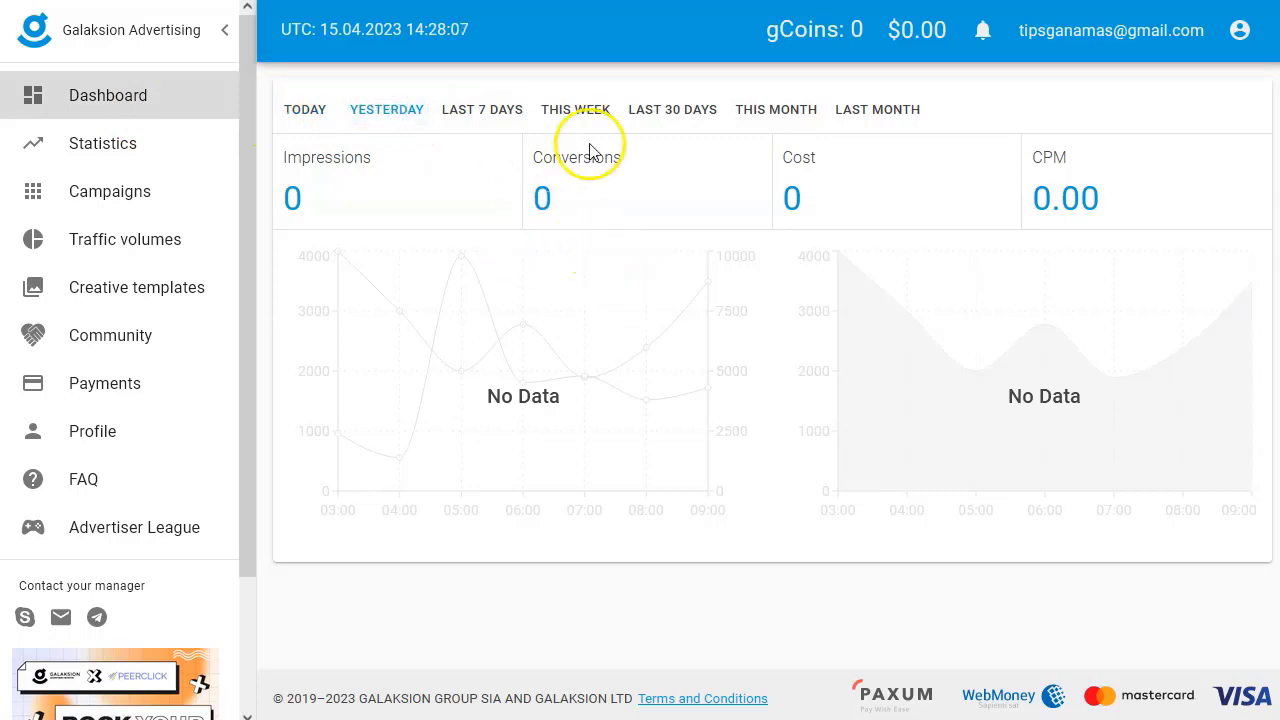
click(305, 112)
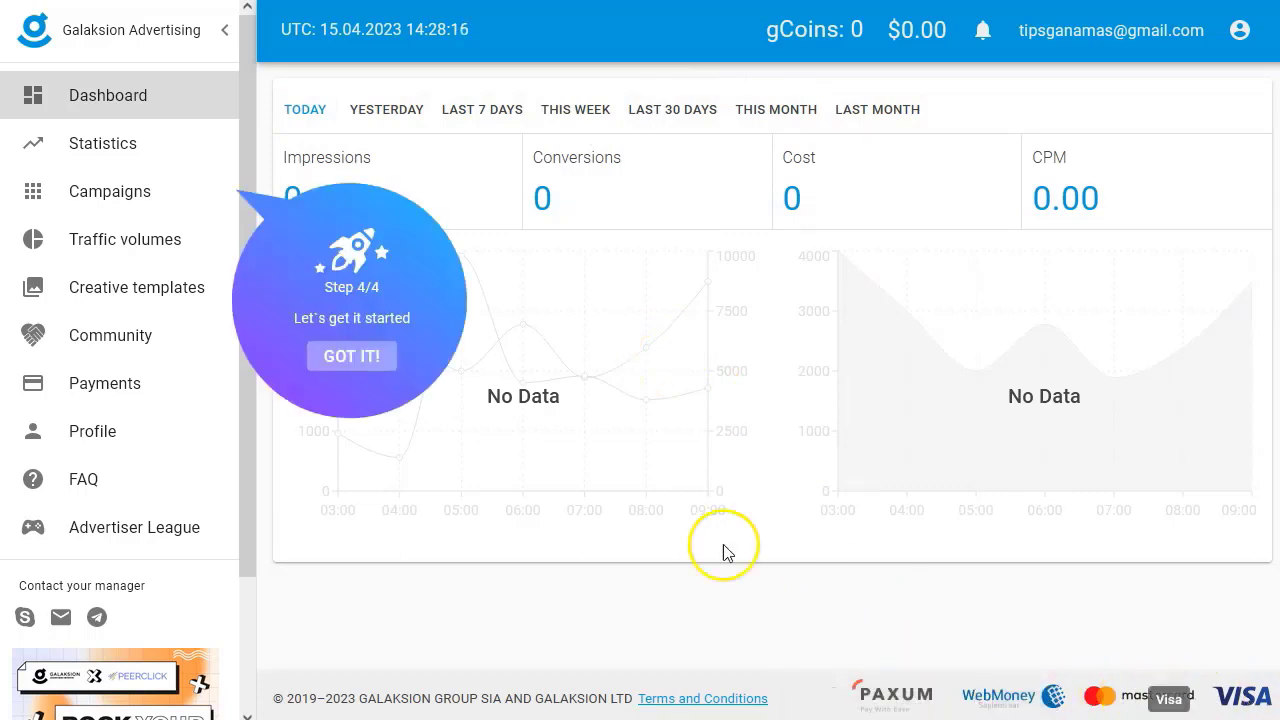
click(361, 358)
Step: Review the date presets, filters and results on the Statistics page, and open the campaign list
click(140, 148)
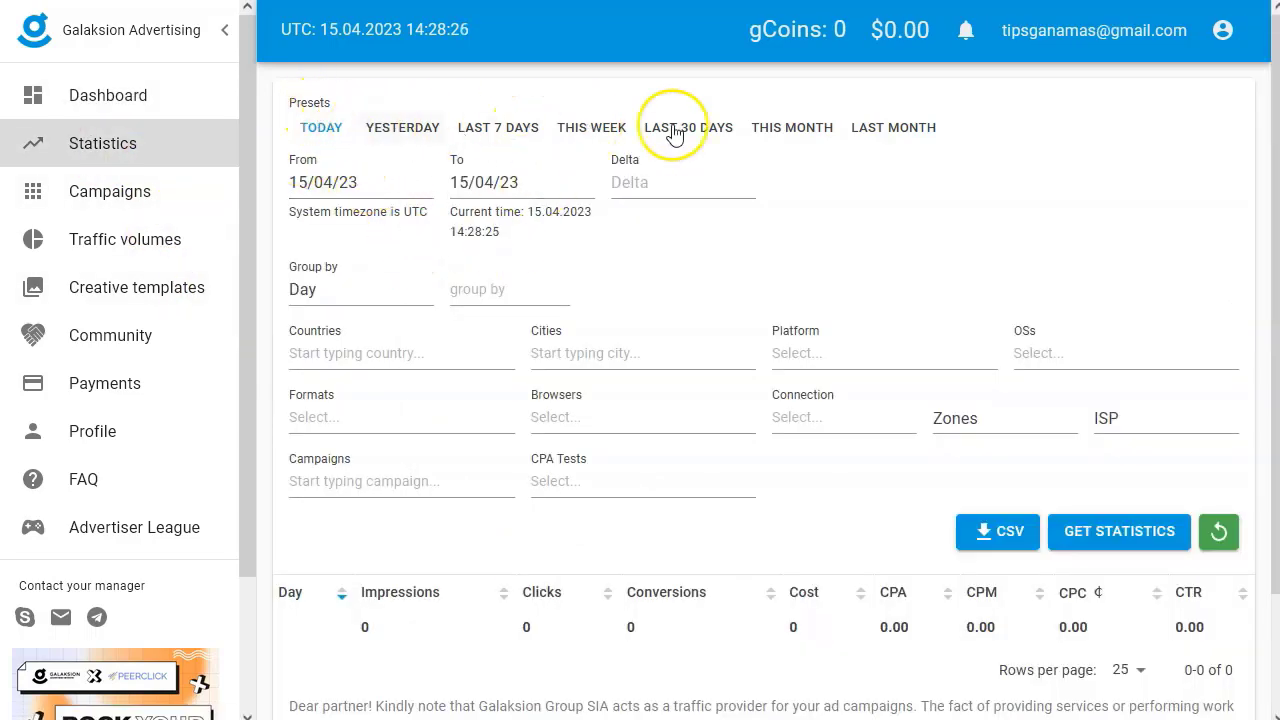
scroll(457, 423, down, 2)
scroll(446, 334, up, 2)
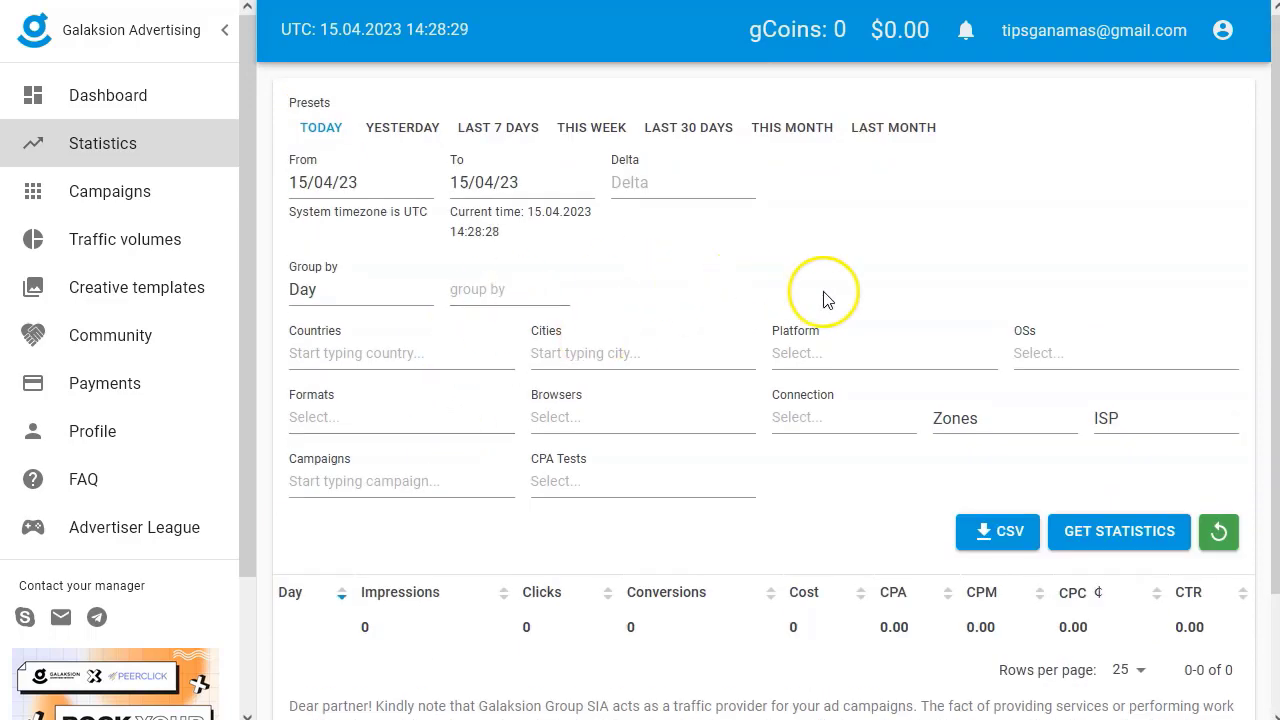
click(114, 192)
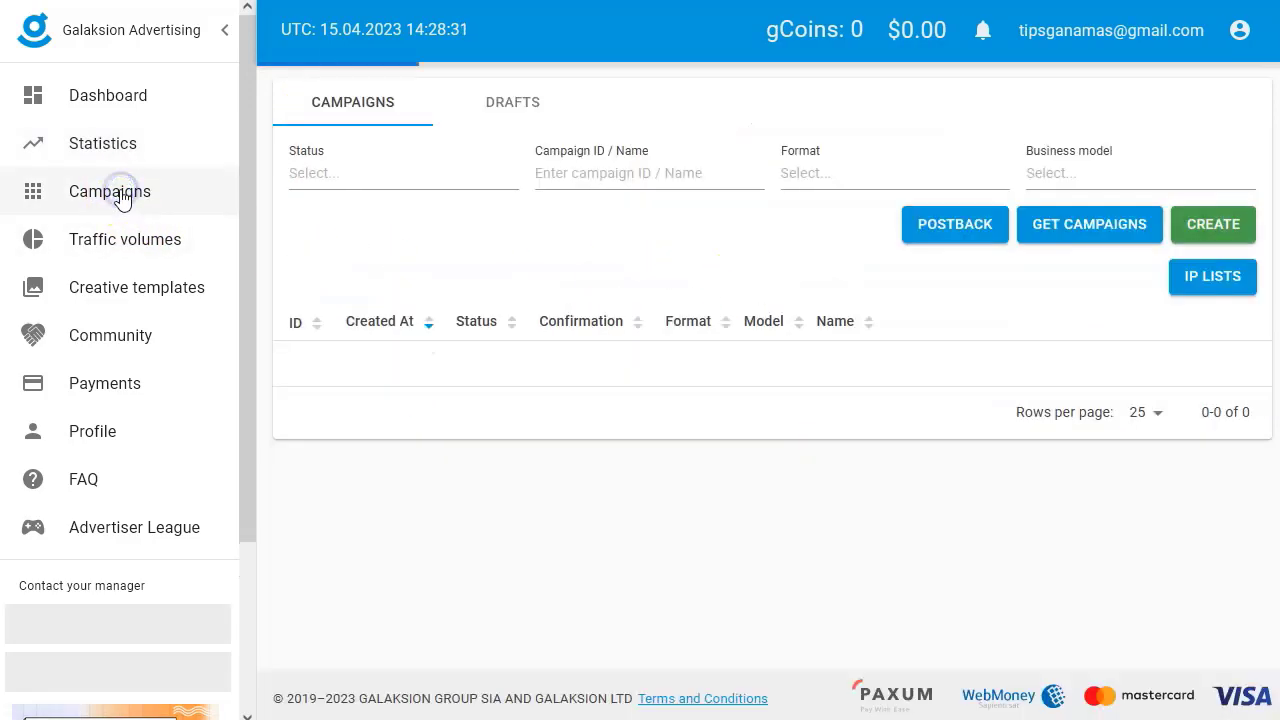
Step: Examine the daily impression volumes and recommended CPM rates by country in Traffic volumes, dismissing the getting-started tip
click(127, 238)
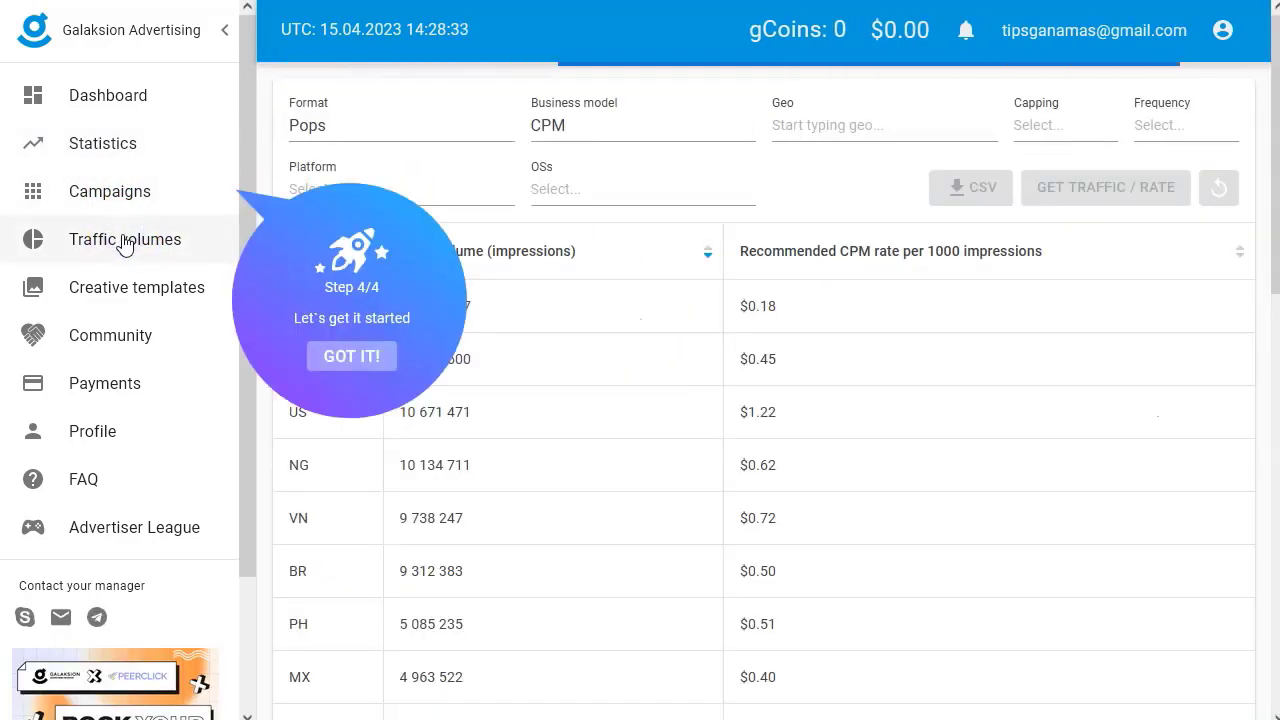
click(338, 357)
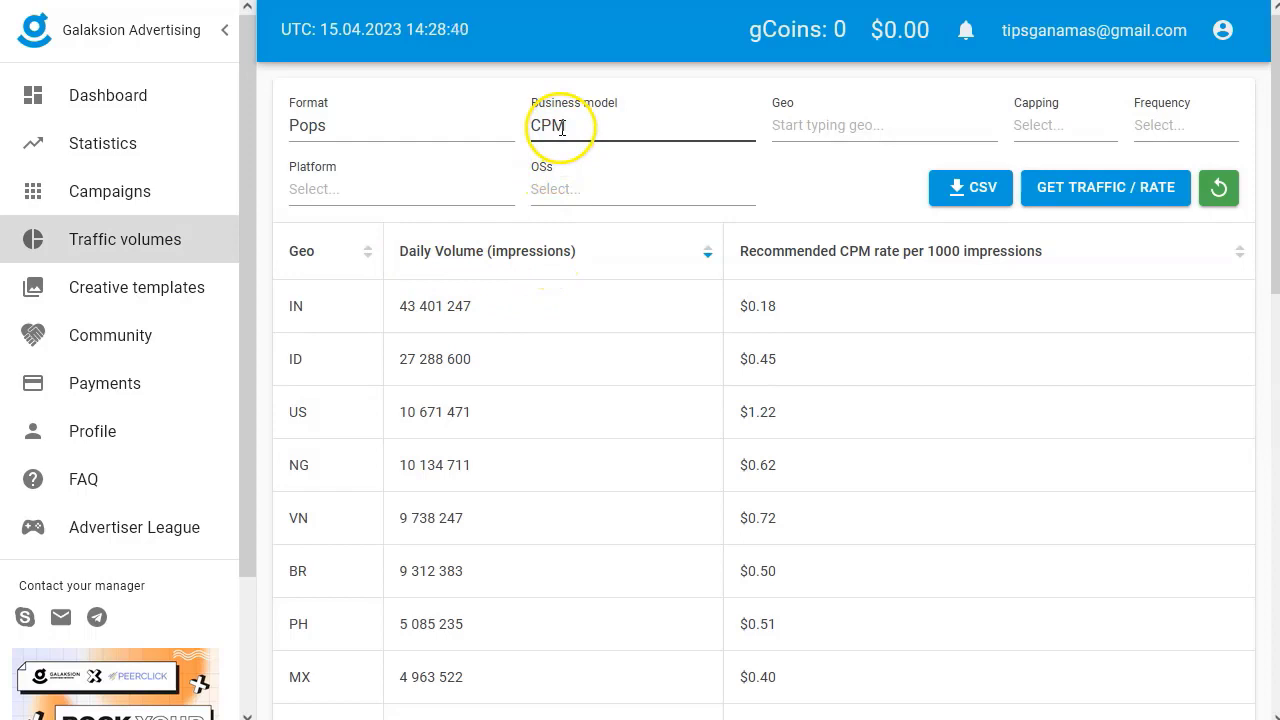
drag(747, 251, 890, 251)
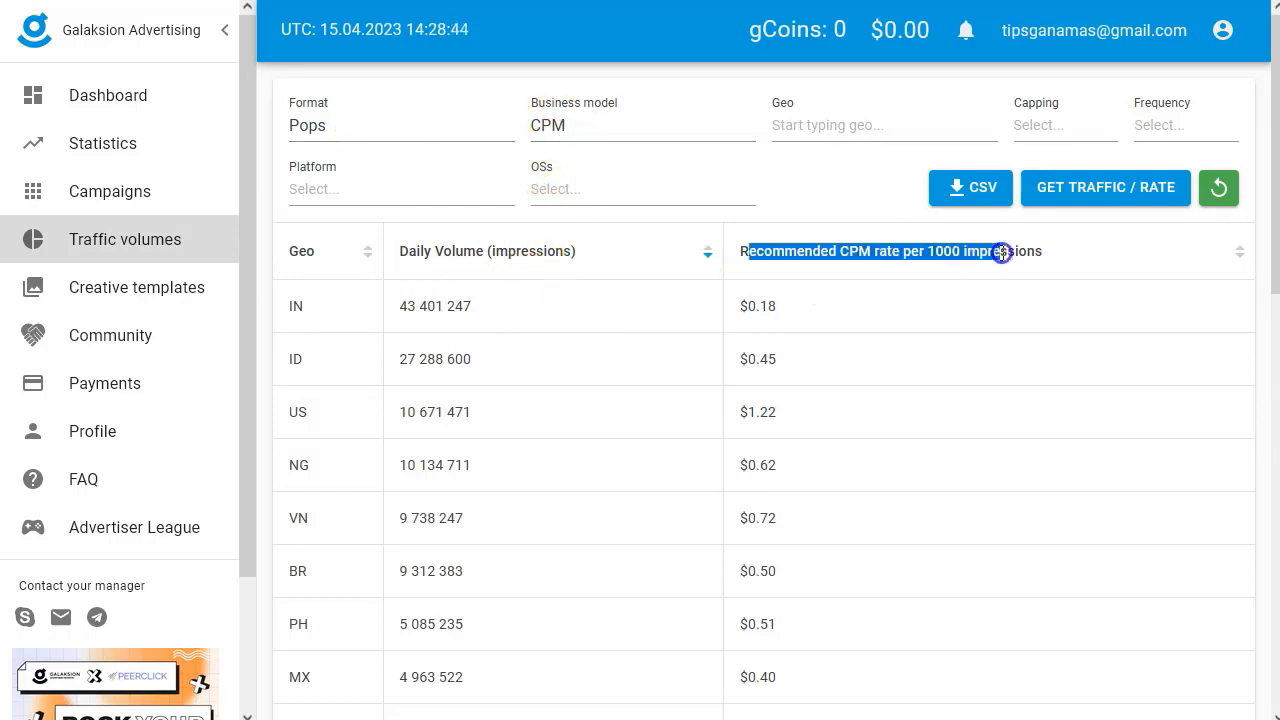
click(980, 251)
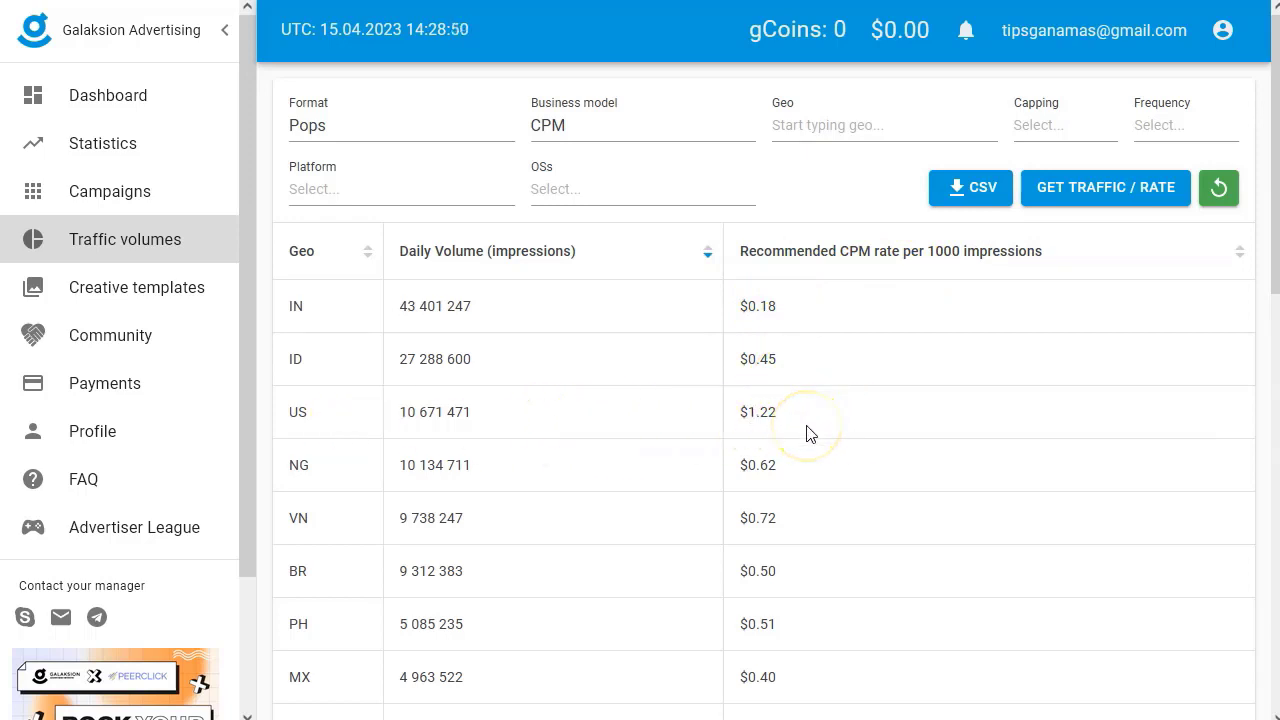
scroll(808, 430, down, 4)
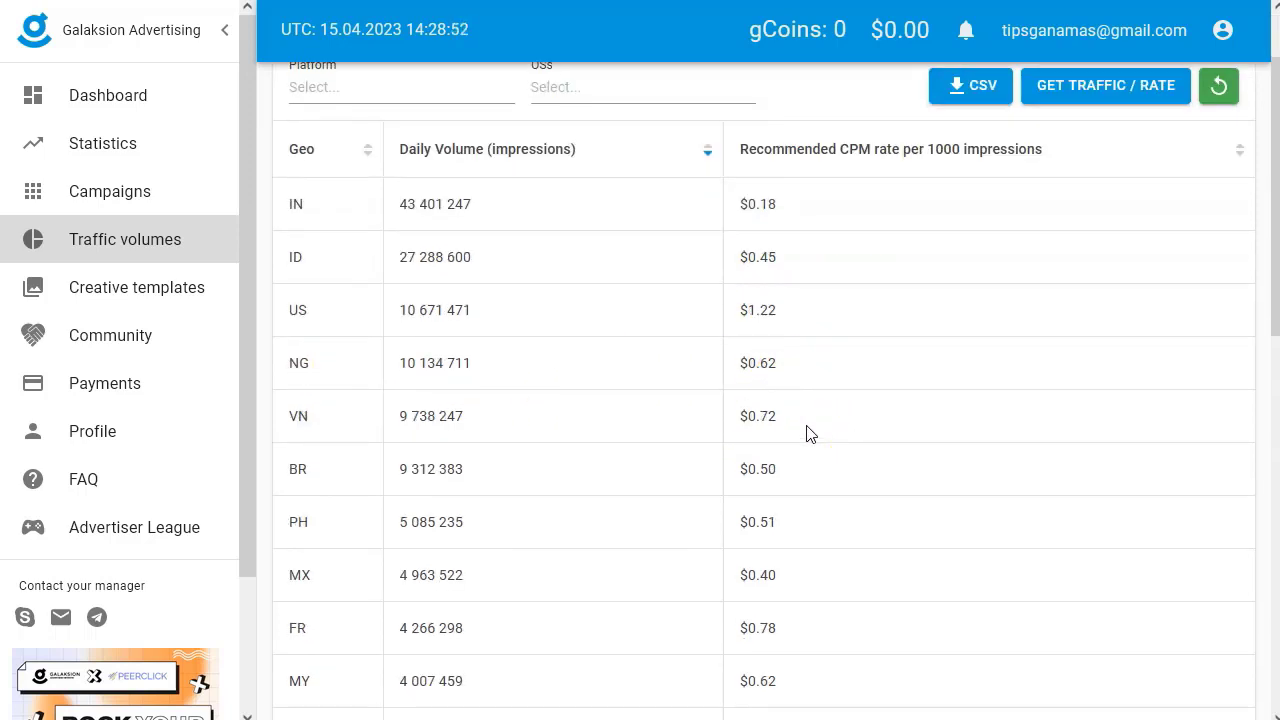
click(760, 375)
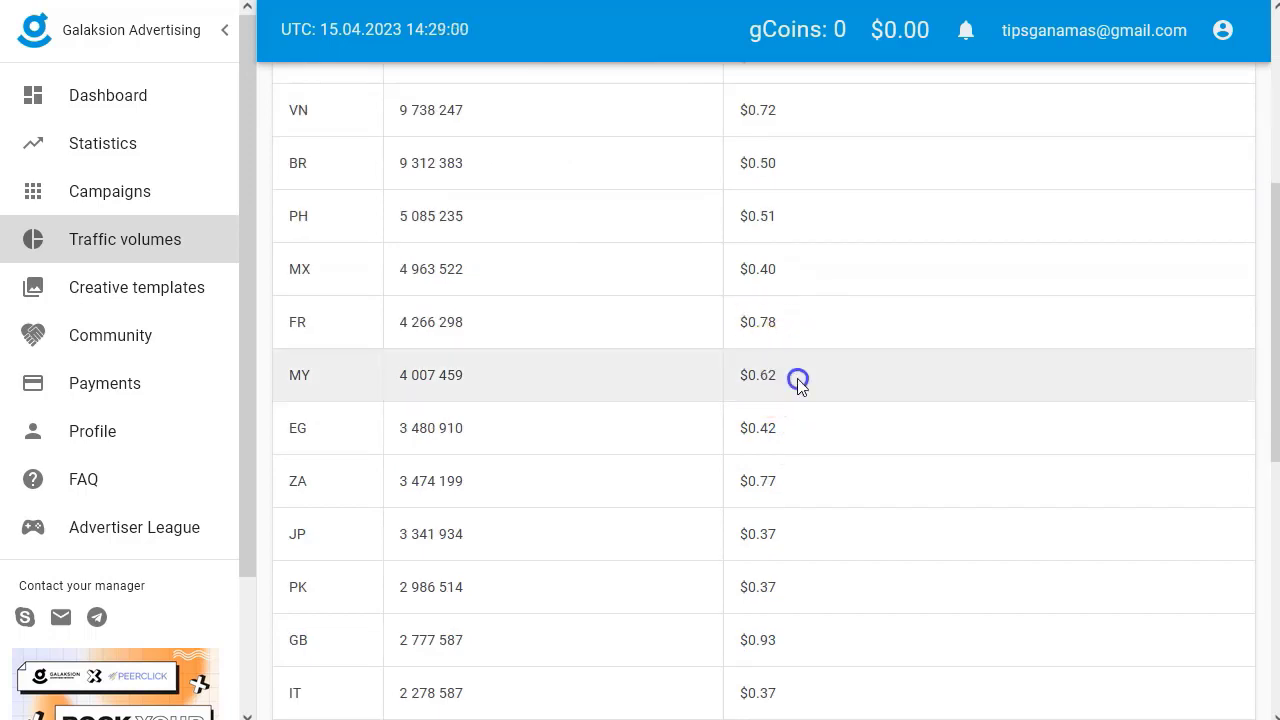
scroll(777, 449, down, 3)
scroll(766, 449, down, 4)
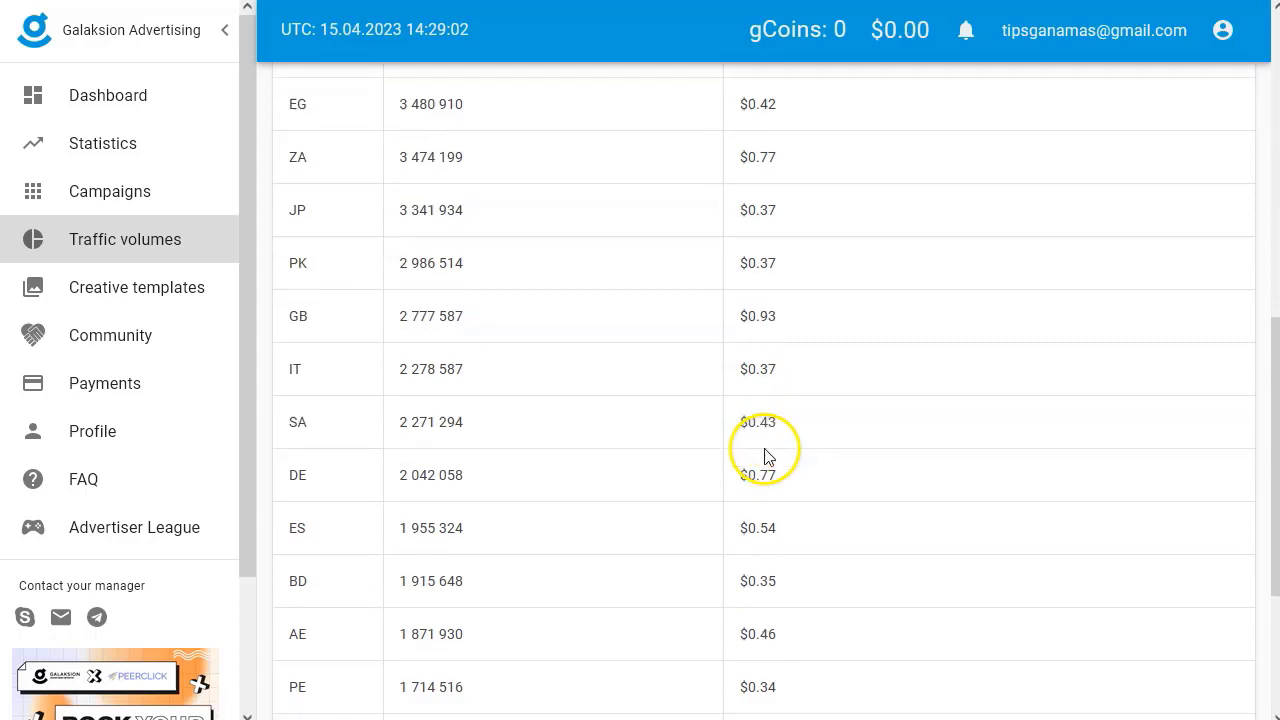
scroll(640, 452, up, 2)
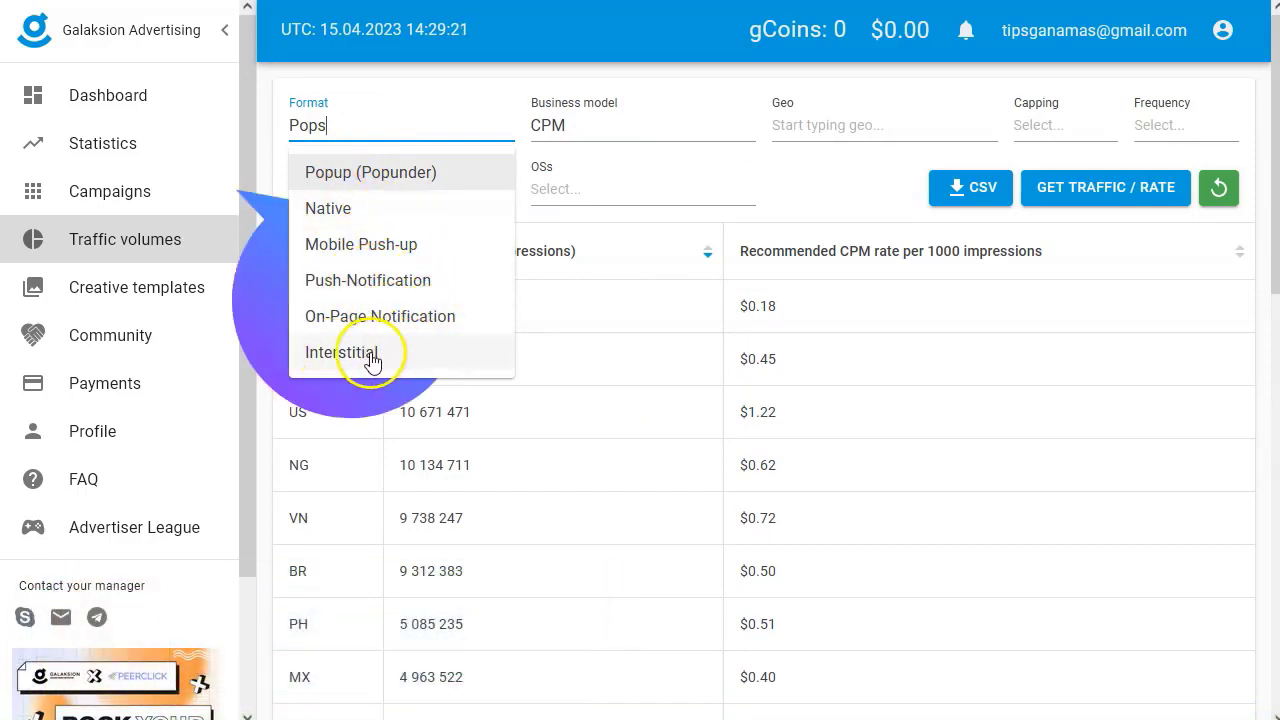
Step: Set the traffic format to Native and check which business models it offers
click(345, 208)
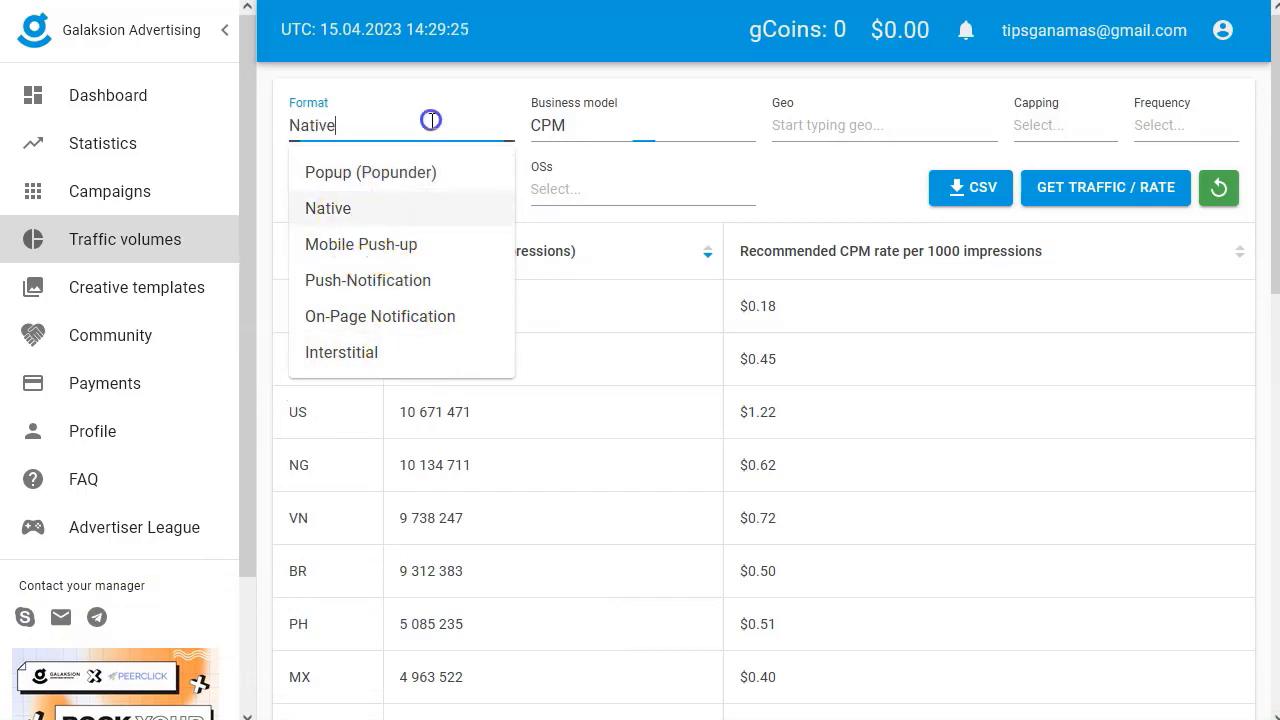
click(353, 203)
click(606, 132)
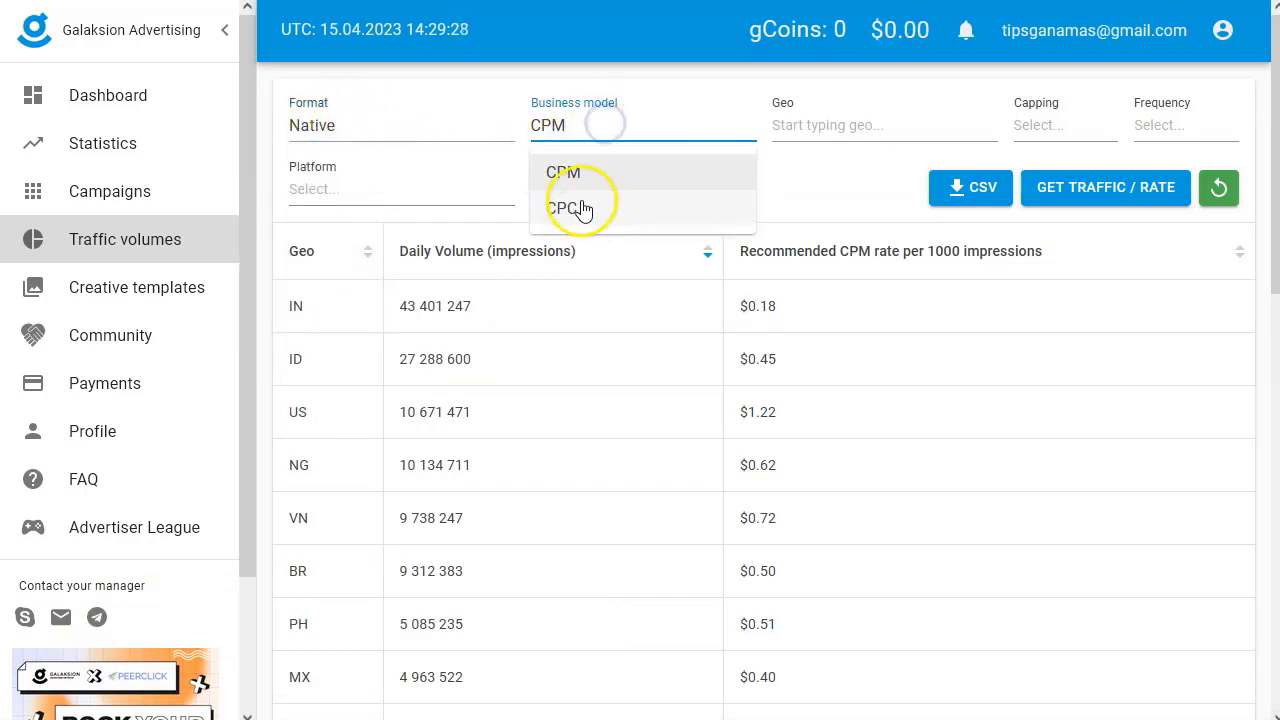
click(591, 190)
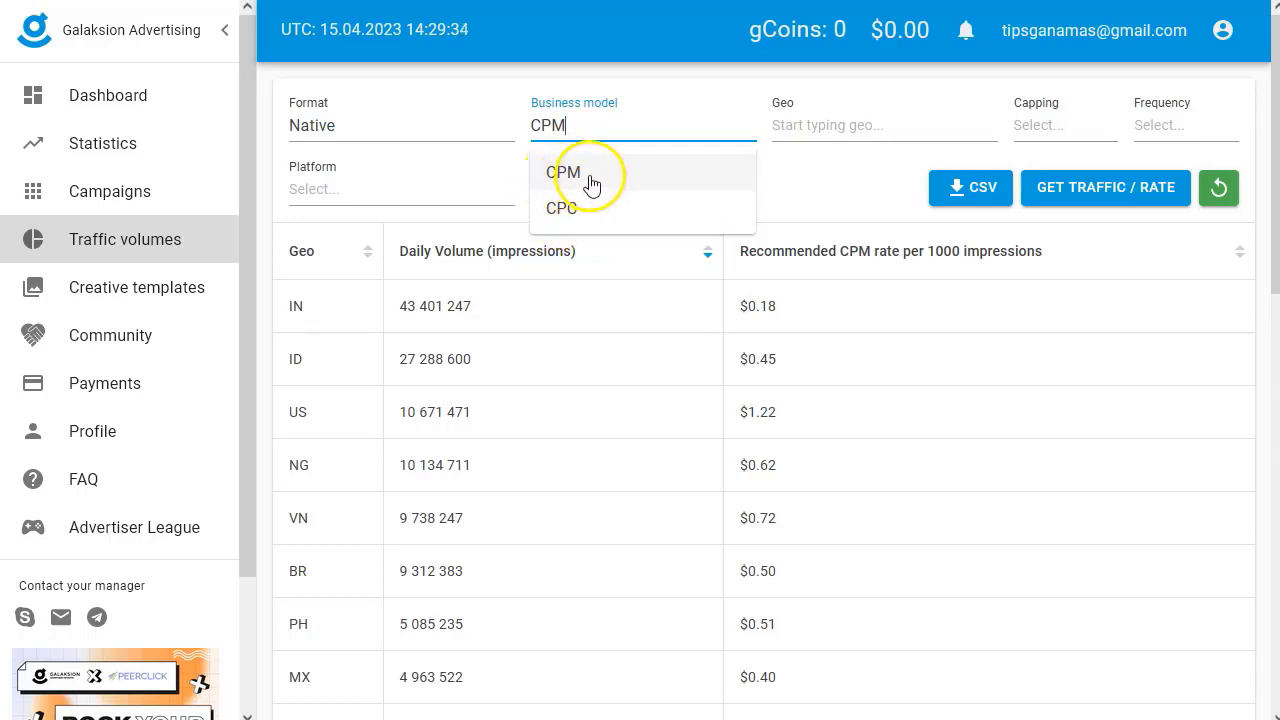
Step: Try the Mobile Push-up and Interstitial formats and check the business model options for Interstitial
click(401, 127)
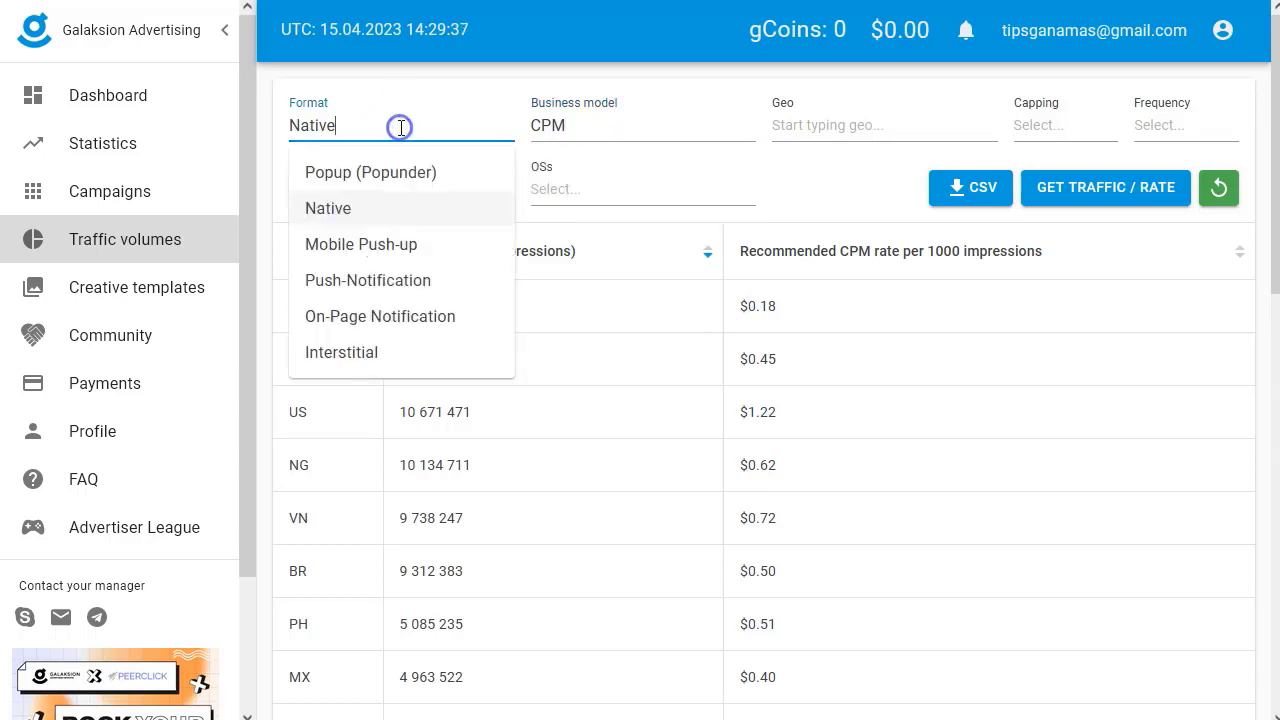
click(371, 243)
click(401, 127)
click(341, 352)
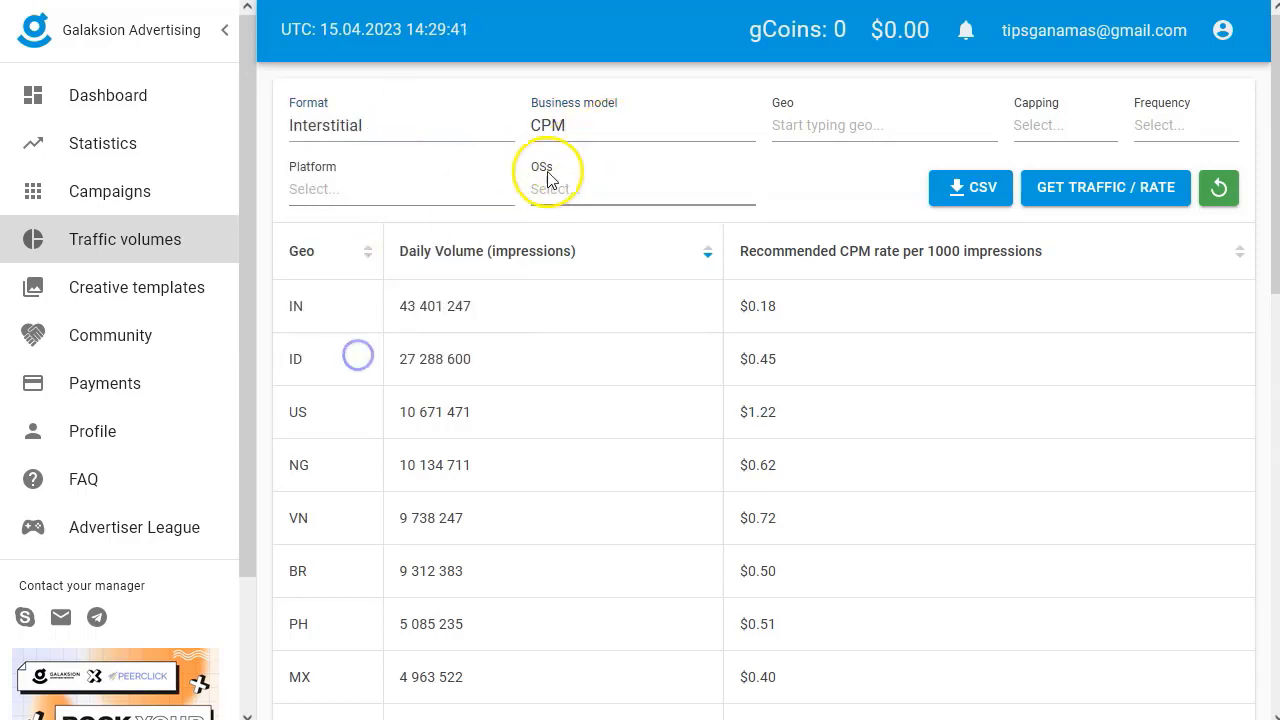
click(621, 124)
Step: Set the traffic format to Popup (Popunder) and check its business model options
click(380, 126)
click(366, 171)
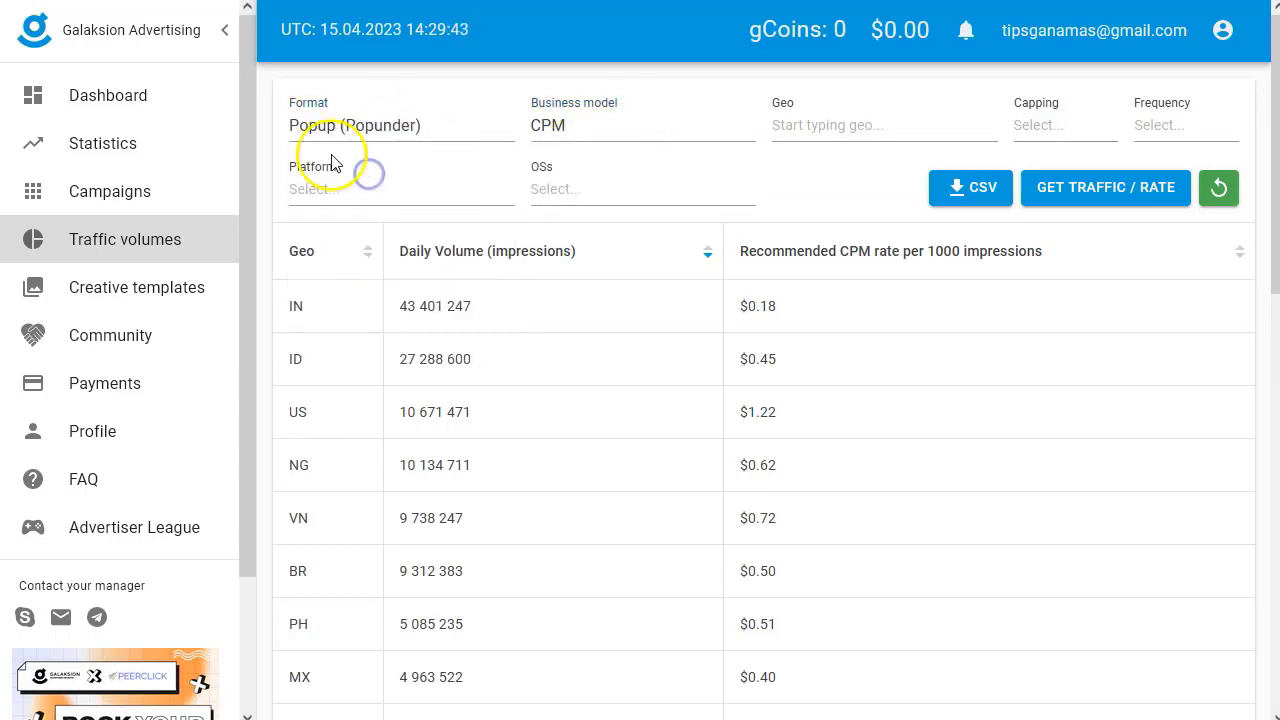
click(614, 123)
Step: Set the traffic format to Push-Notification with the CPM business model
click(440, 128)
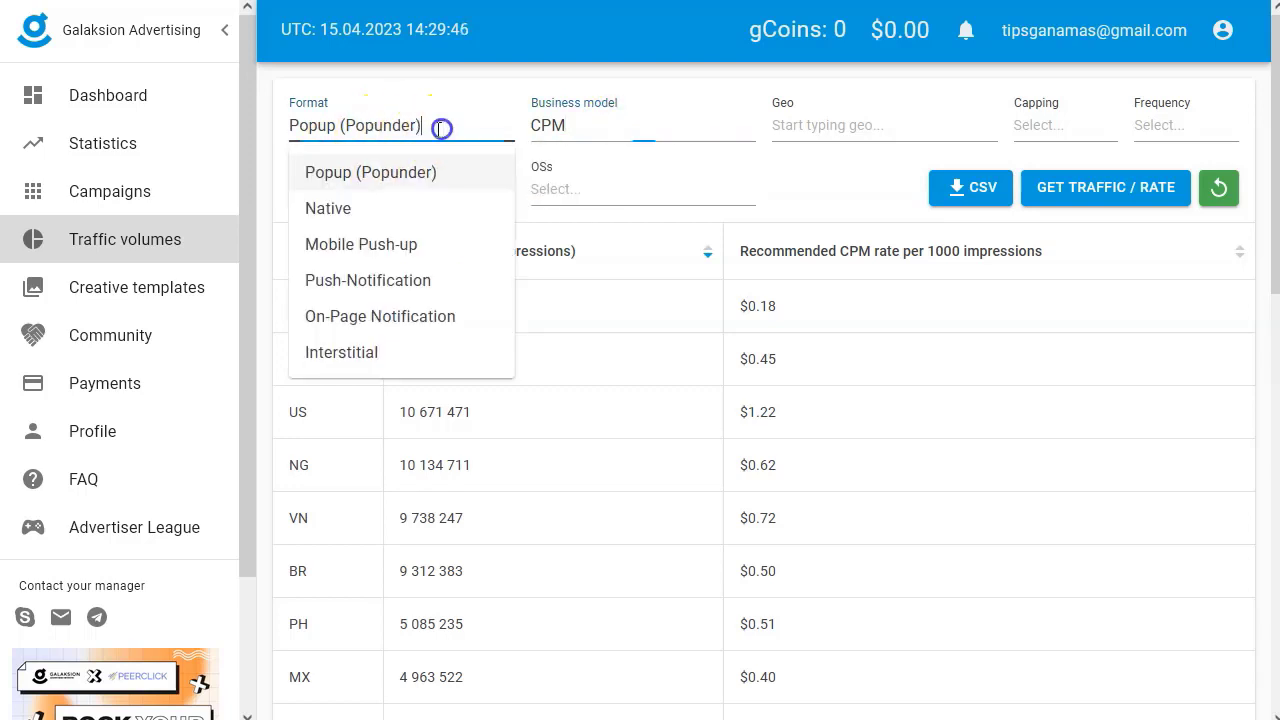
click(369, 280)
click(627, 125)
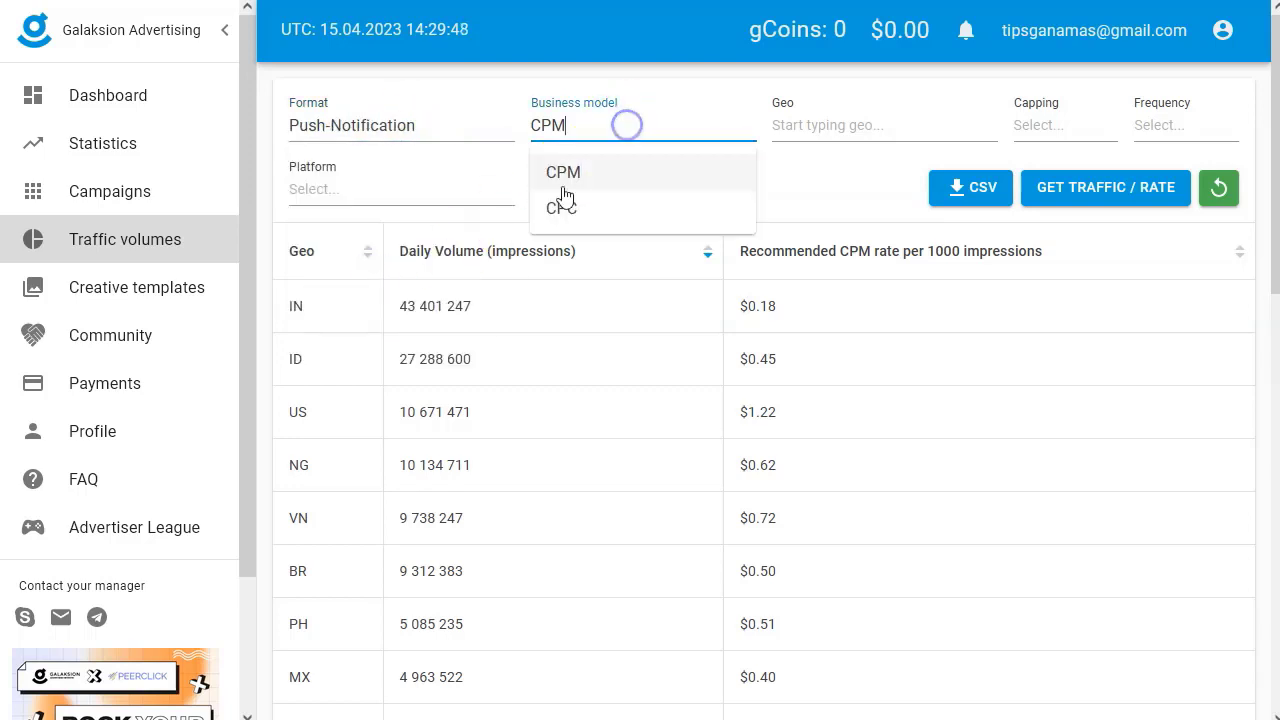
click(561, 170)
Step: Keep the Push-Notification format and set the business model to CPC
click(445, 128)
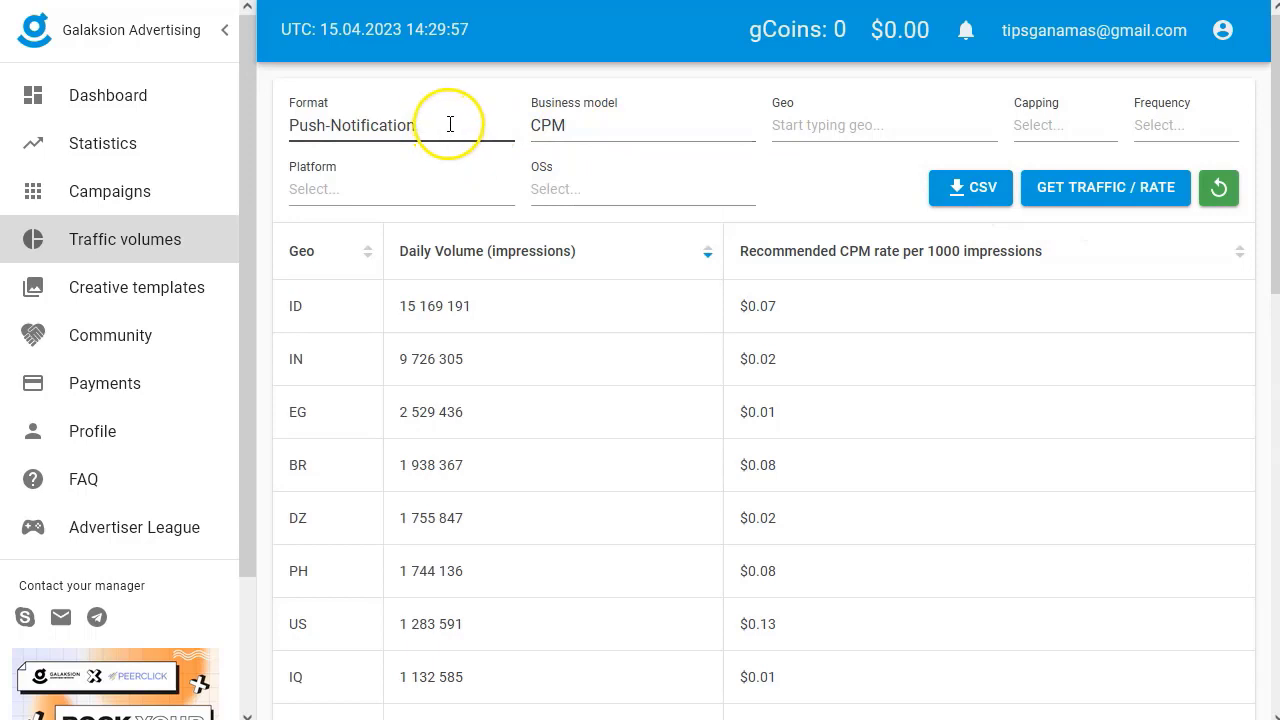
click(397, 279)
click(595, 128)
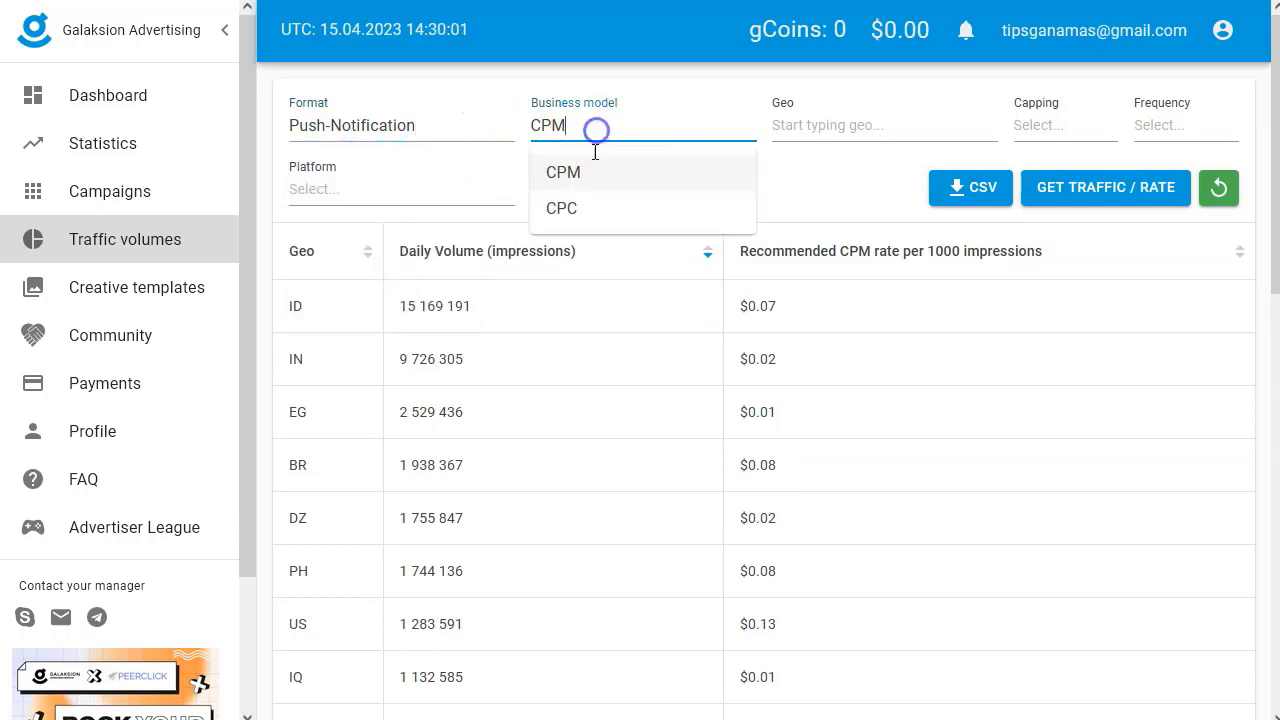
click(571, 206)
Step: Restrict the traffic query's geo to United States (US)
click(815, 128)
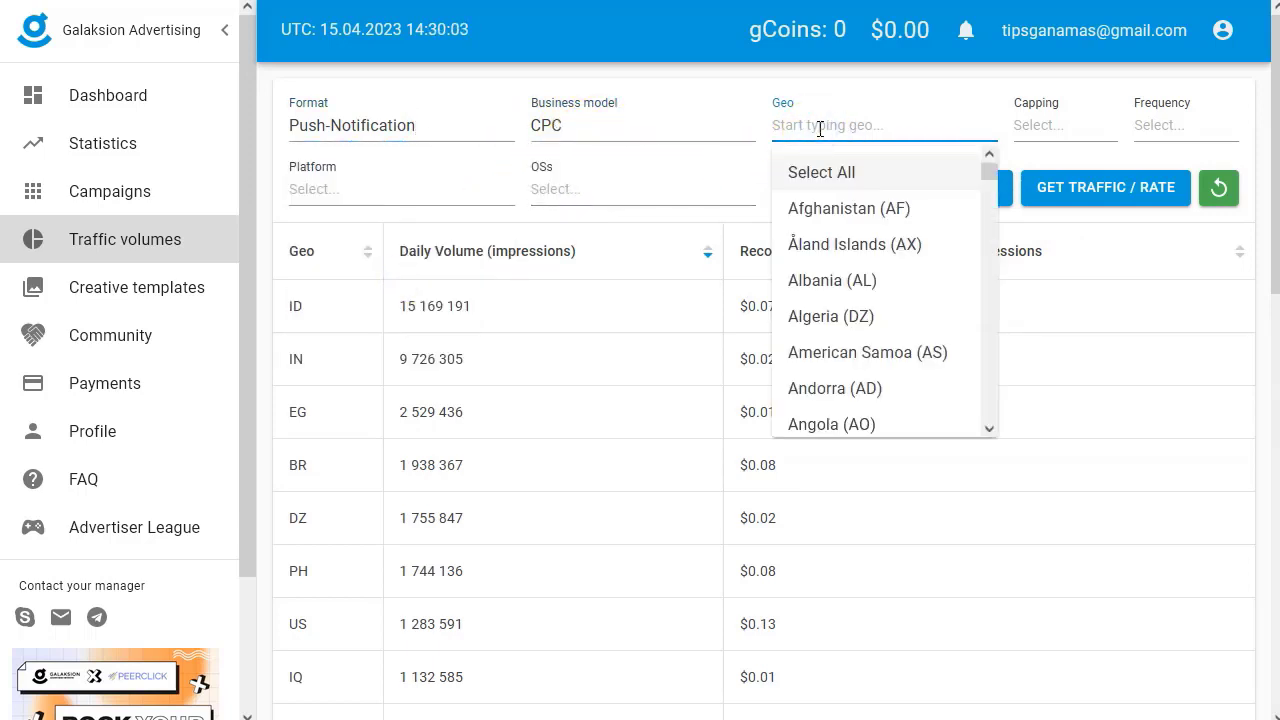
text(unit)
click(848, 280)
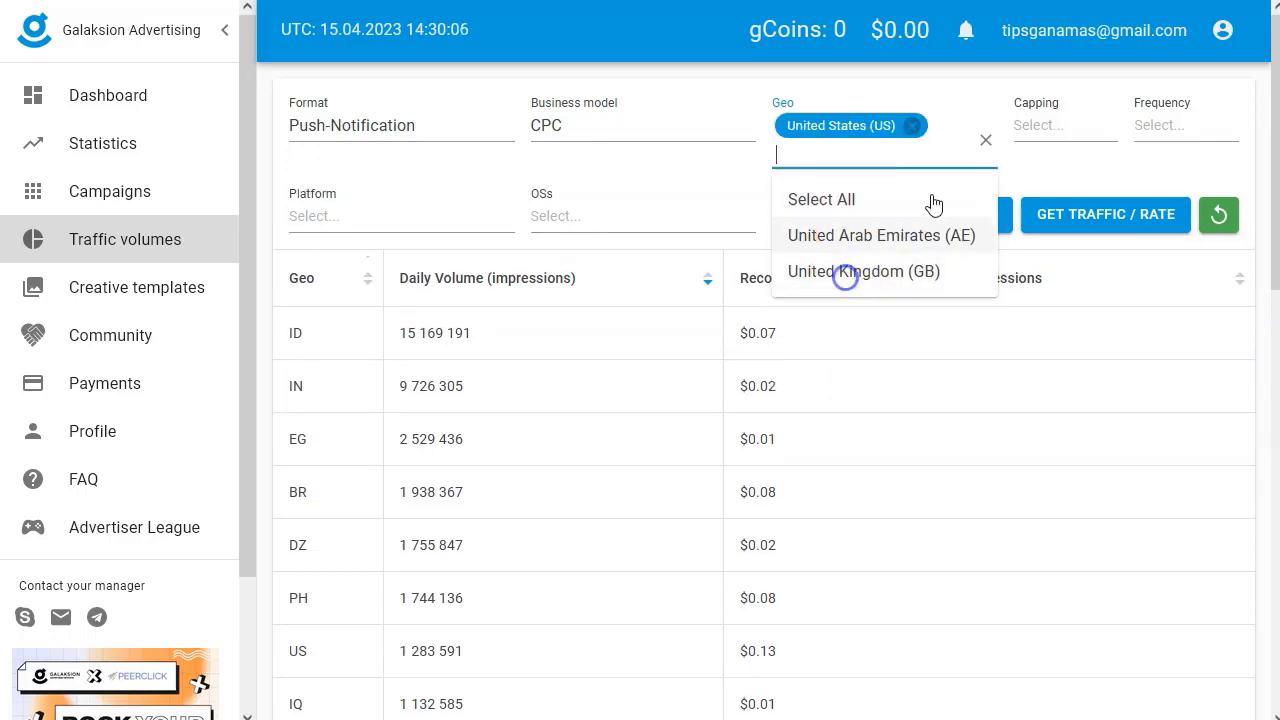
Step: Set the traffic query's capping to 2 and its frequency to 12
click(1072, 125)
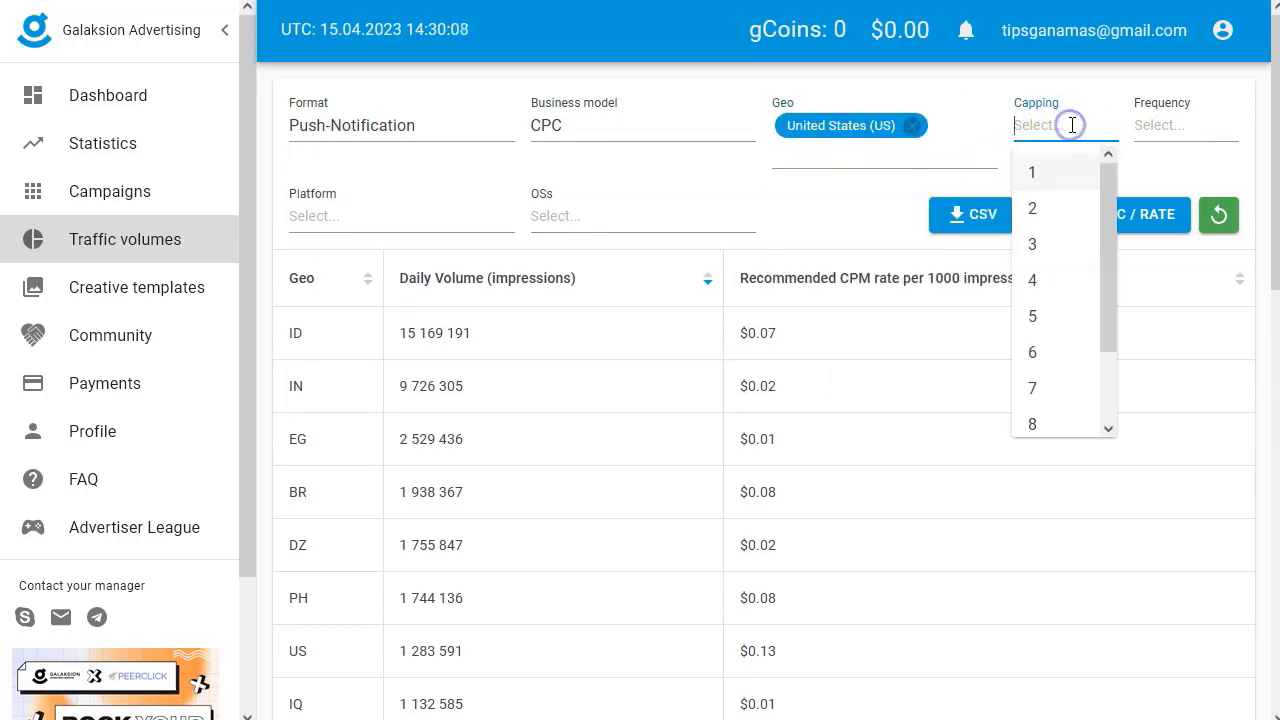
click(1062, 209)
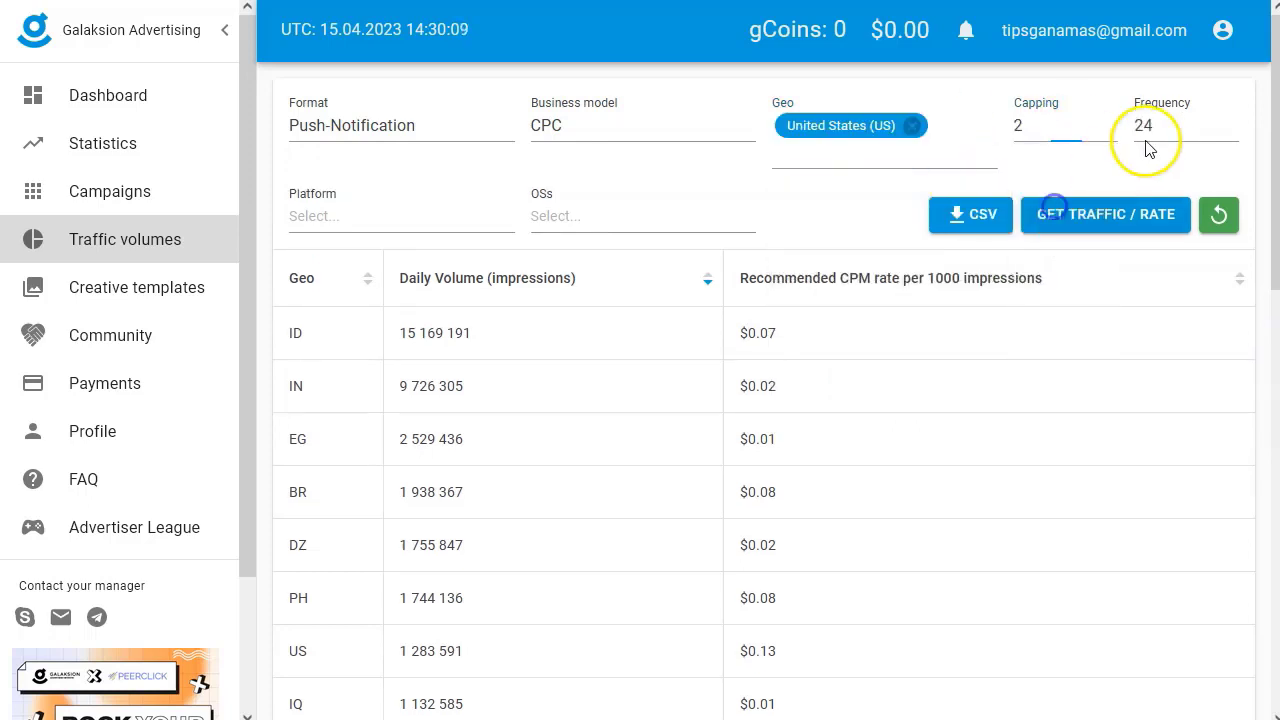
click(1196, 126)
scroll(1183, 245, up, 3)
scroll(1177, 243, up, 3)
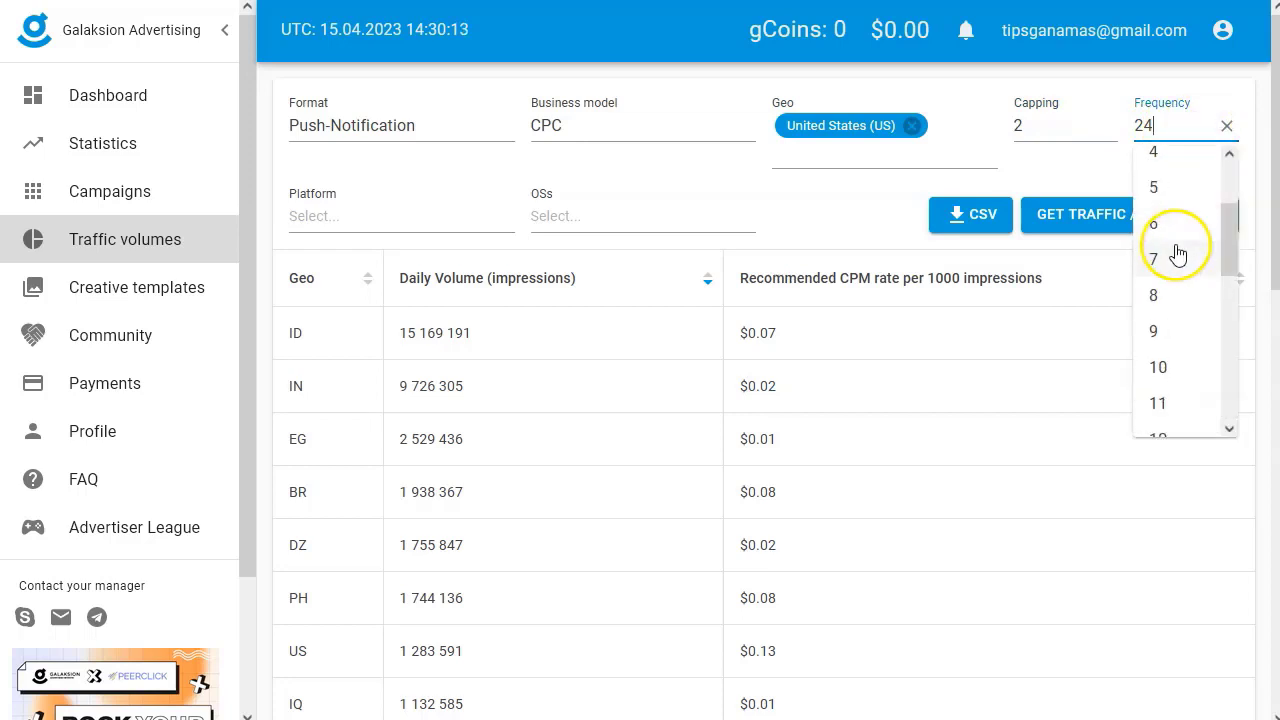
scroll(1170, 368, down, 2)
click(1170, 370)
Step: Filter the traffic query to the Mobile platform with the Android OS, and request the traffic volumes and rates
click(318, 210)
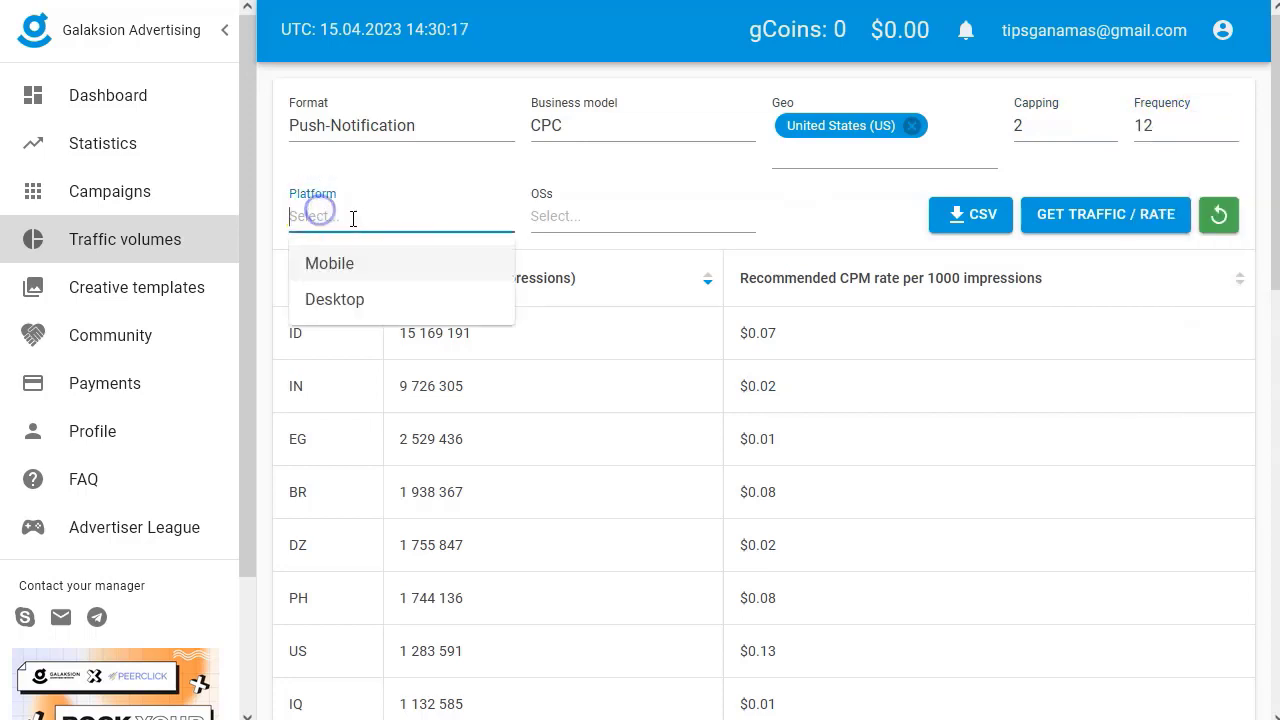
click(345, 265)
click(611, 214)
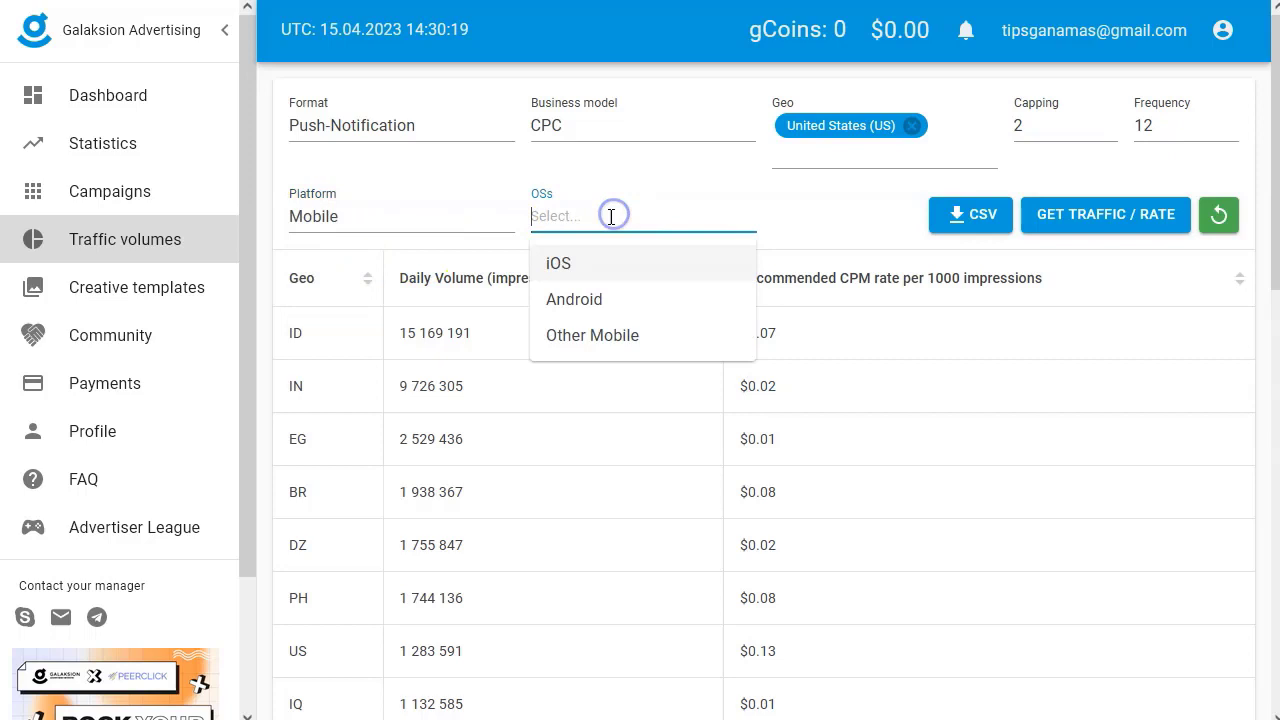
click(592, 300)
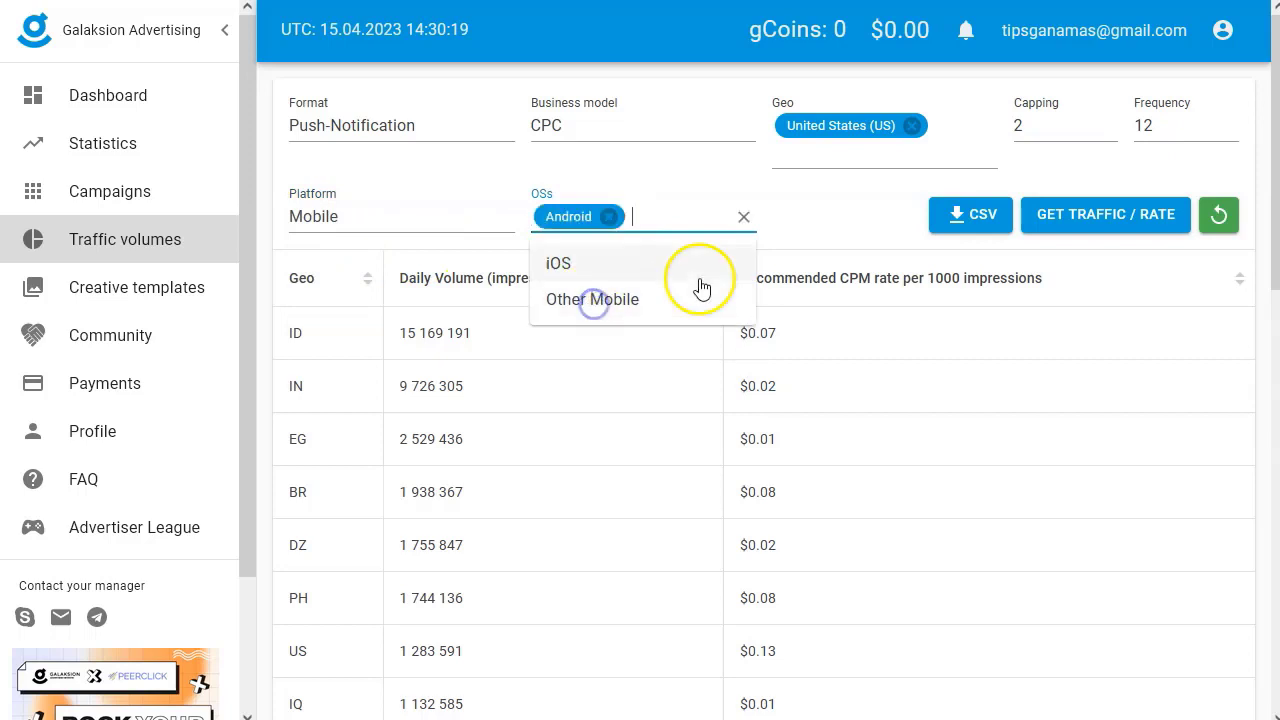
click(1110, 224)
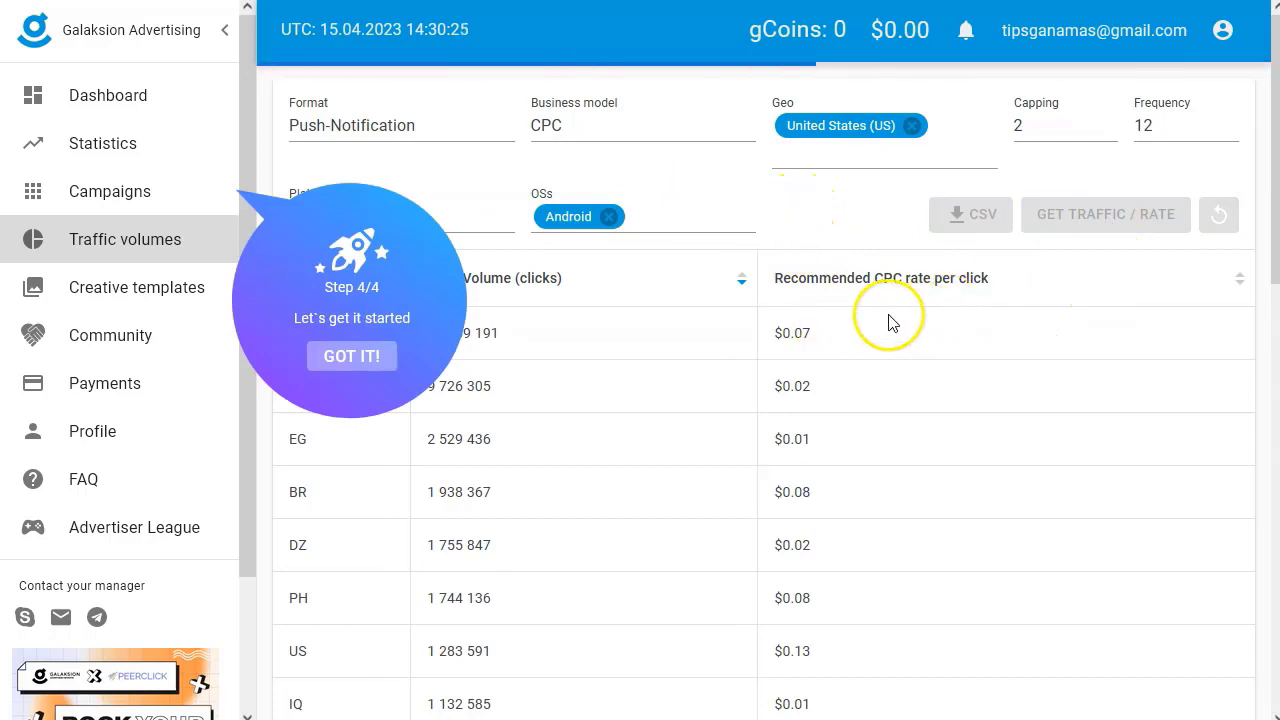
Step: Dismiss the onboarding tip and review the US daily click volume, recommended CPC rate, applied filters and minimum-rate note
click(371, 357)
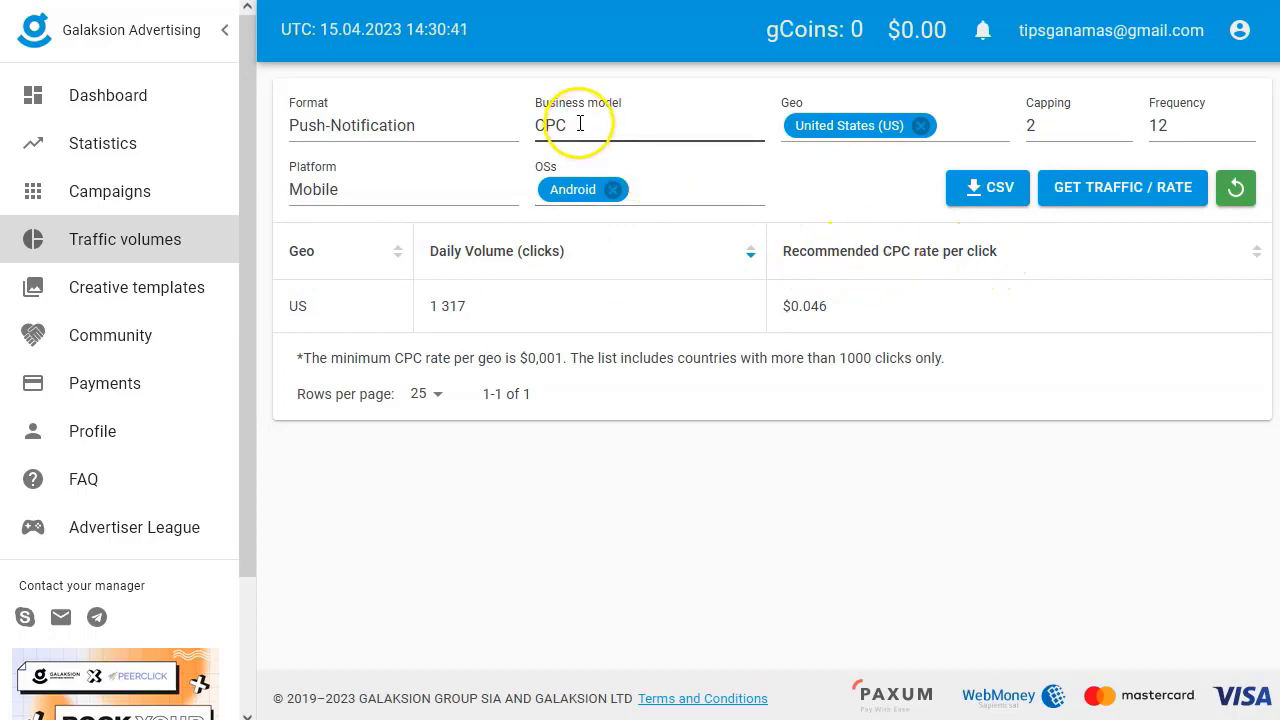
double_click(804, 306)
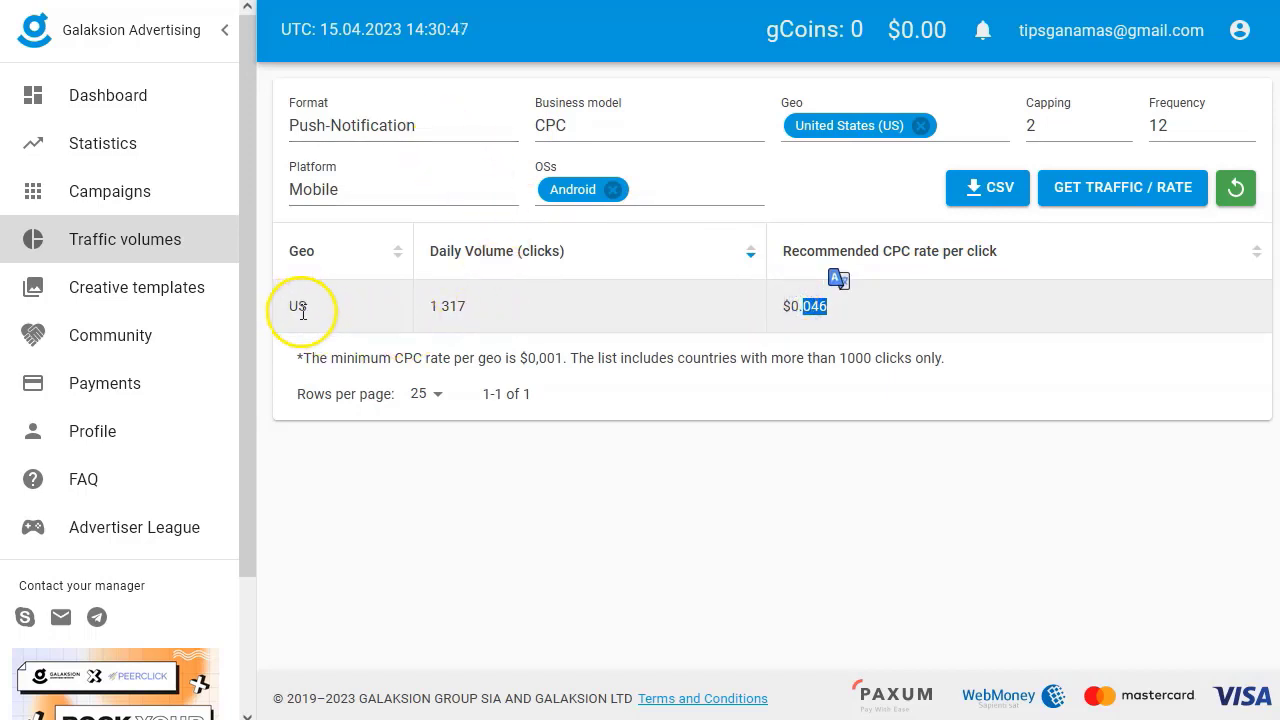
drag(476, 316, 434, 309)
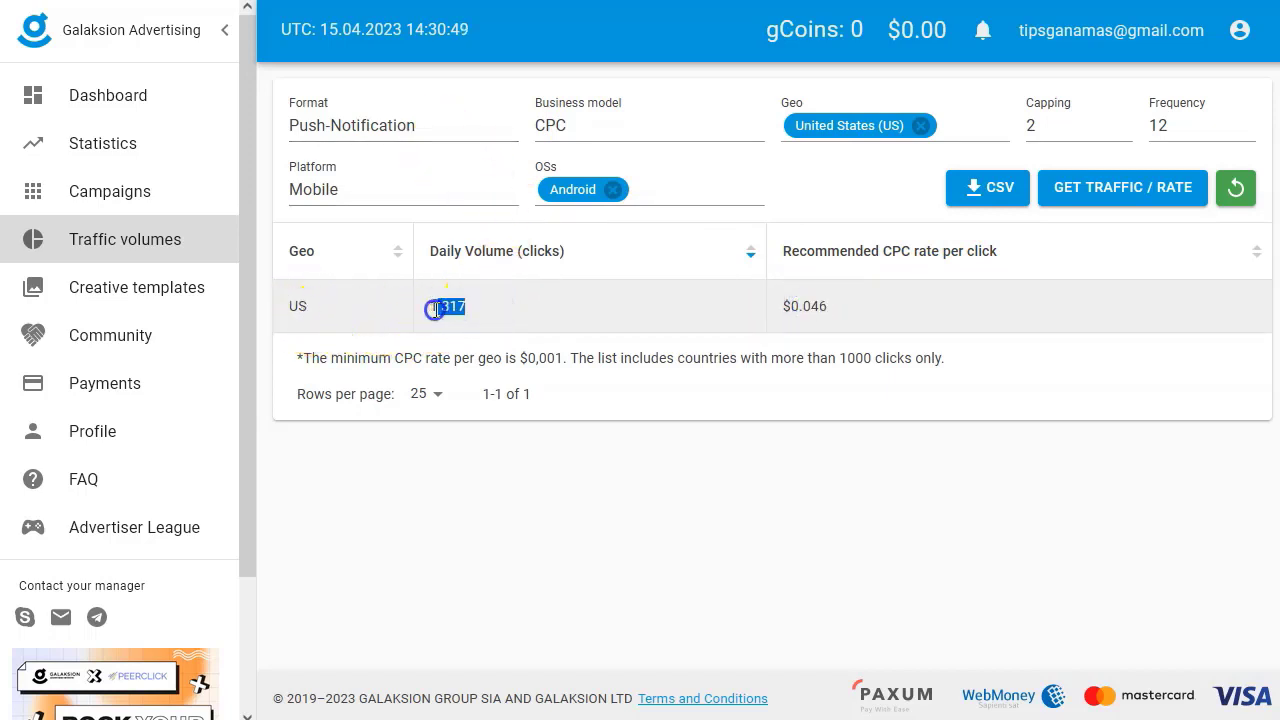
click(463, 311)
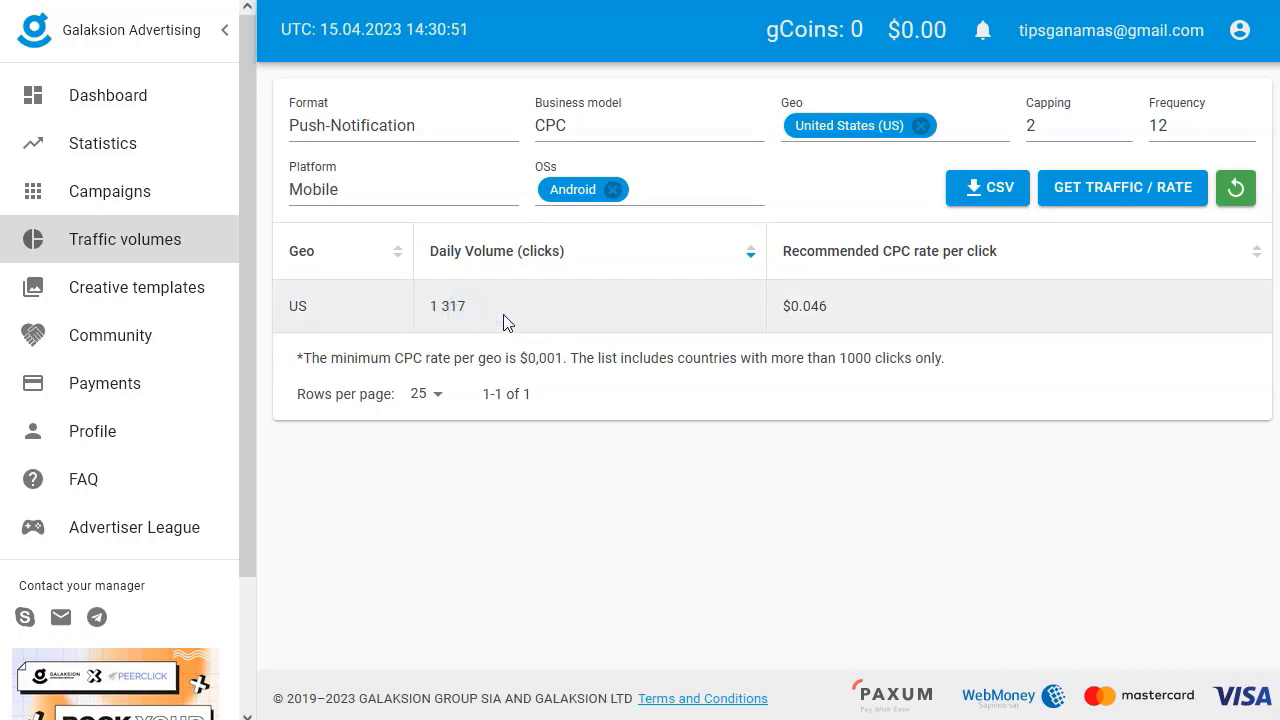
click(575, 192)
click(386, 191)
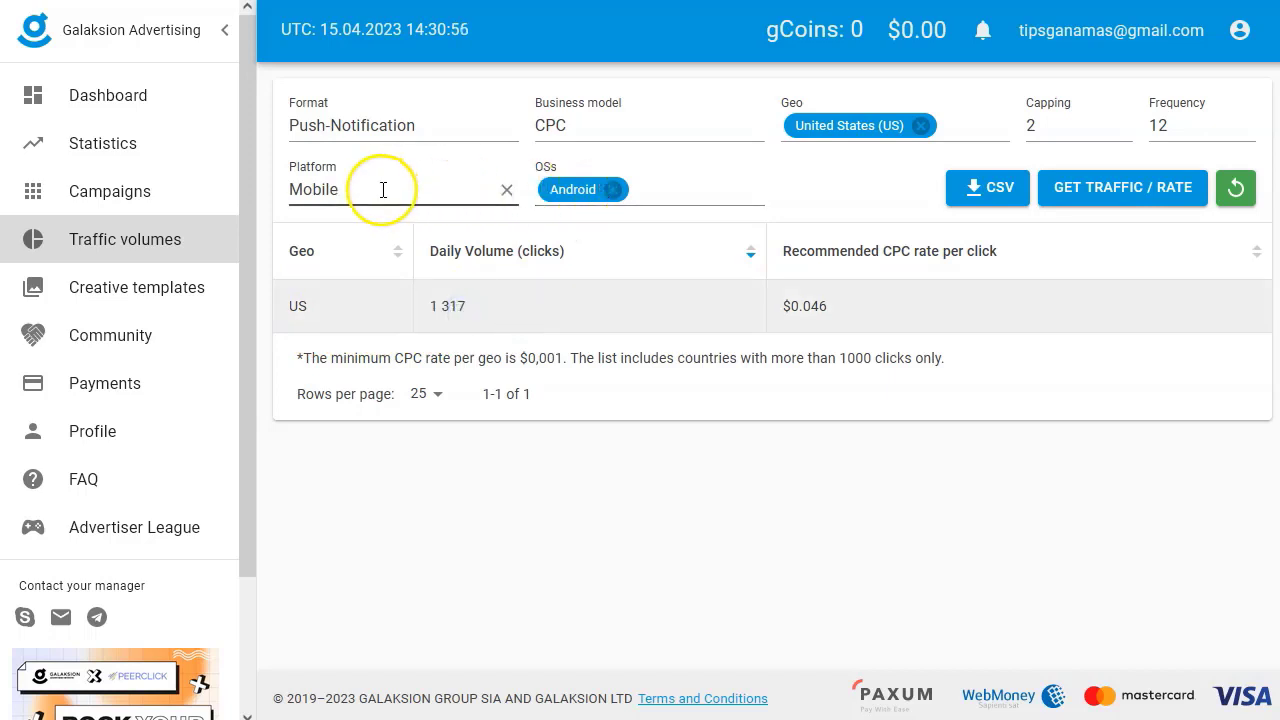
click(920, 188)
click(1236, 125)
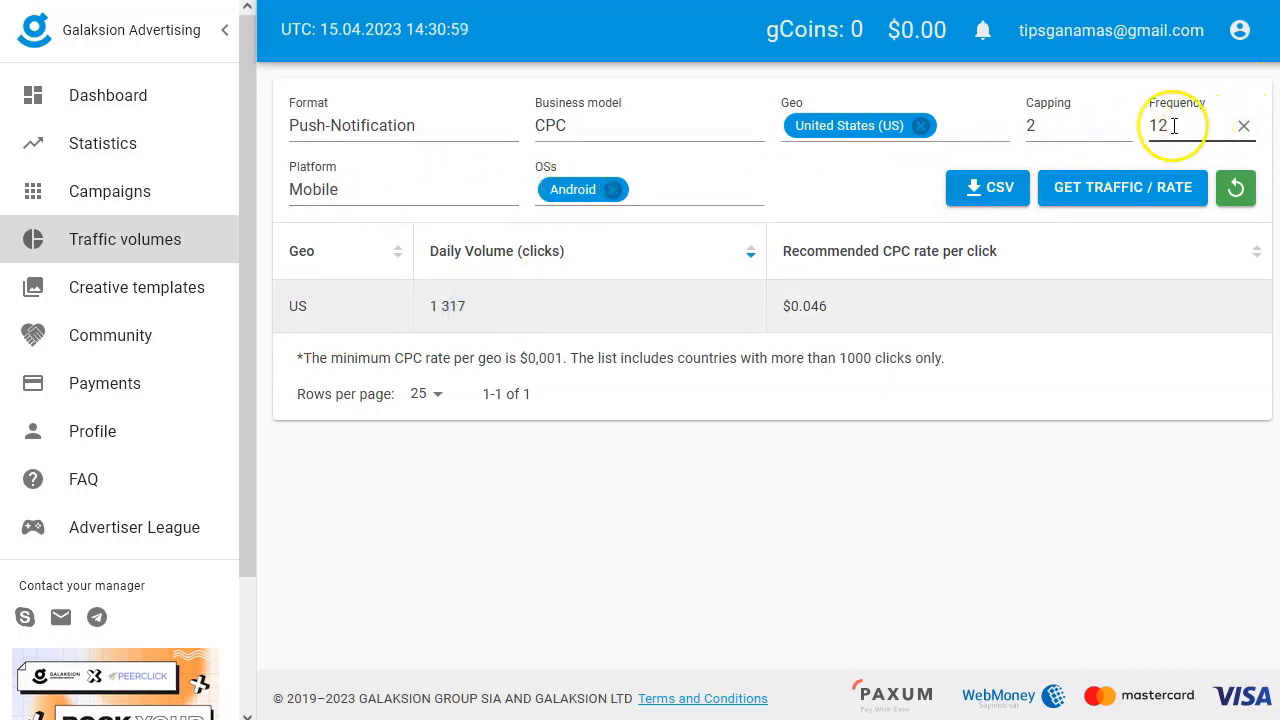
click(1008, 140)
click(1018, 347)
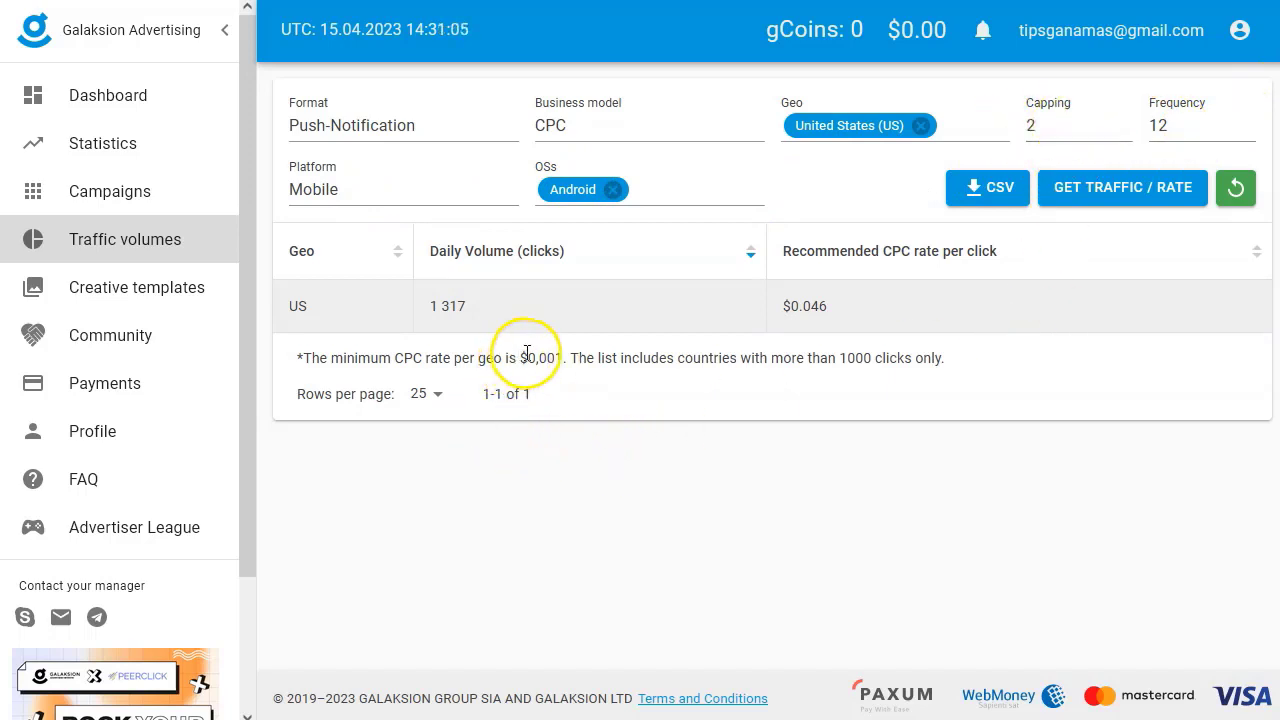
drag(562, 358, 660, 365)
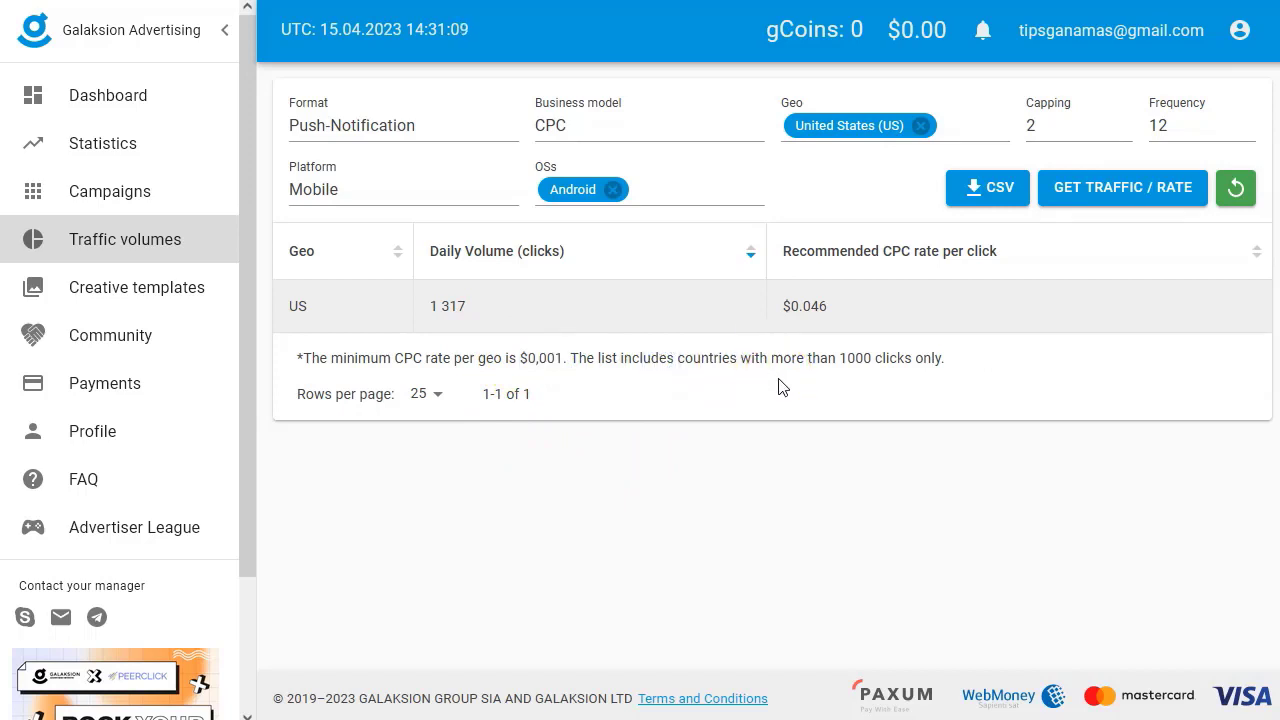
Step: Open the creative templates page, dismiss the onboarding tip and look through the on-page notification templates and their categories
click(139, 302)
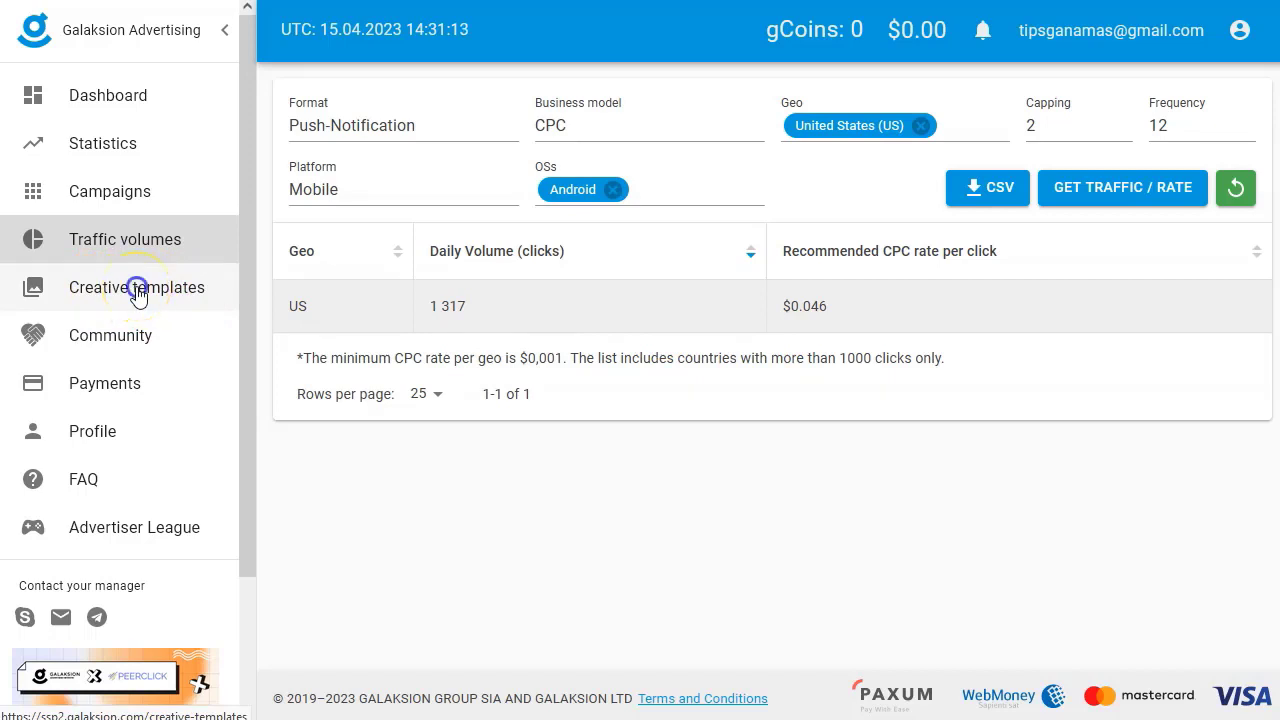
click(139, 297)
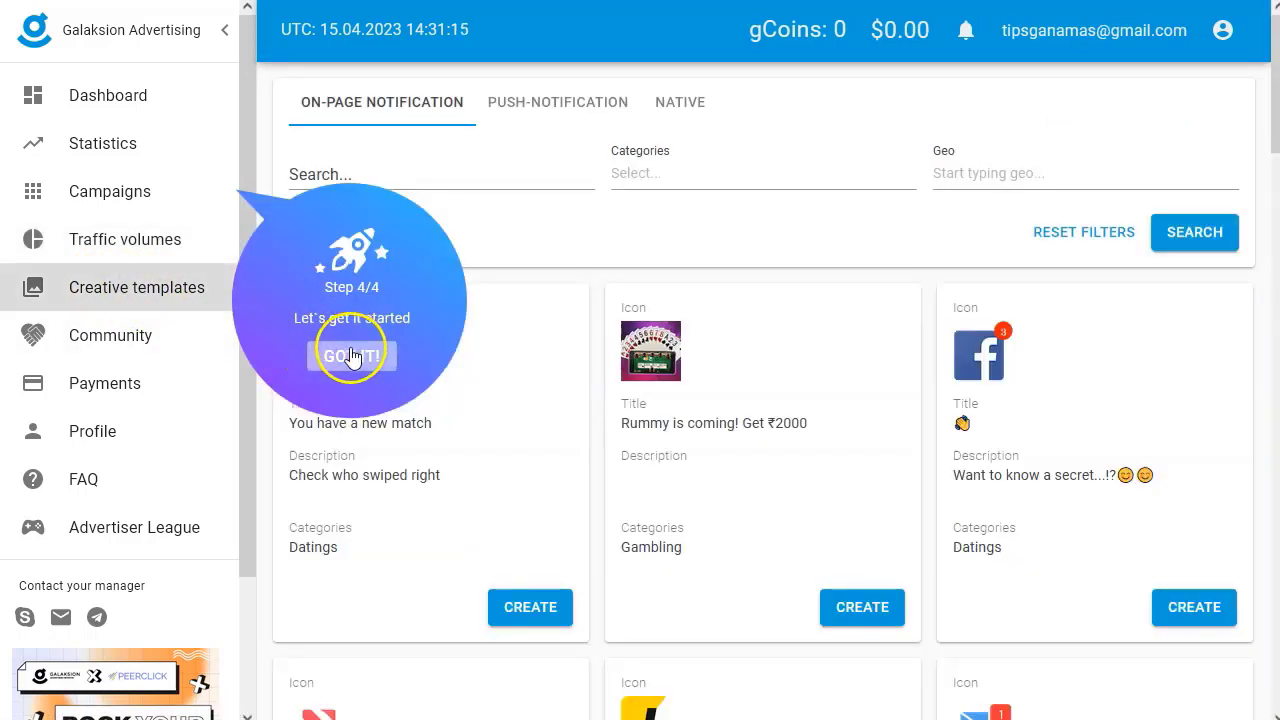
click(343, 356)
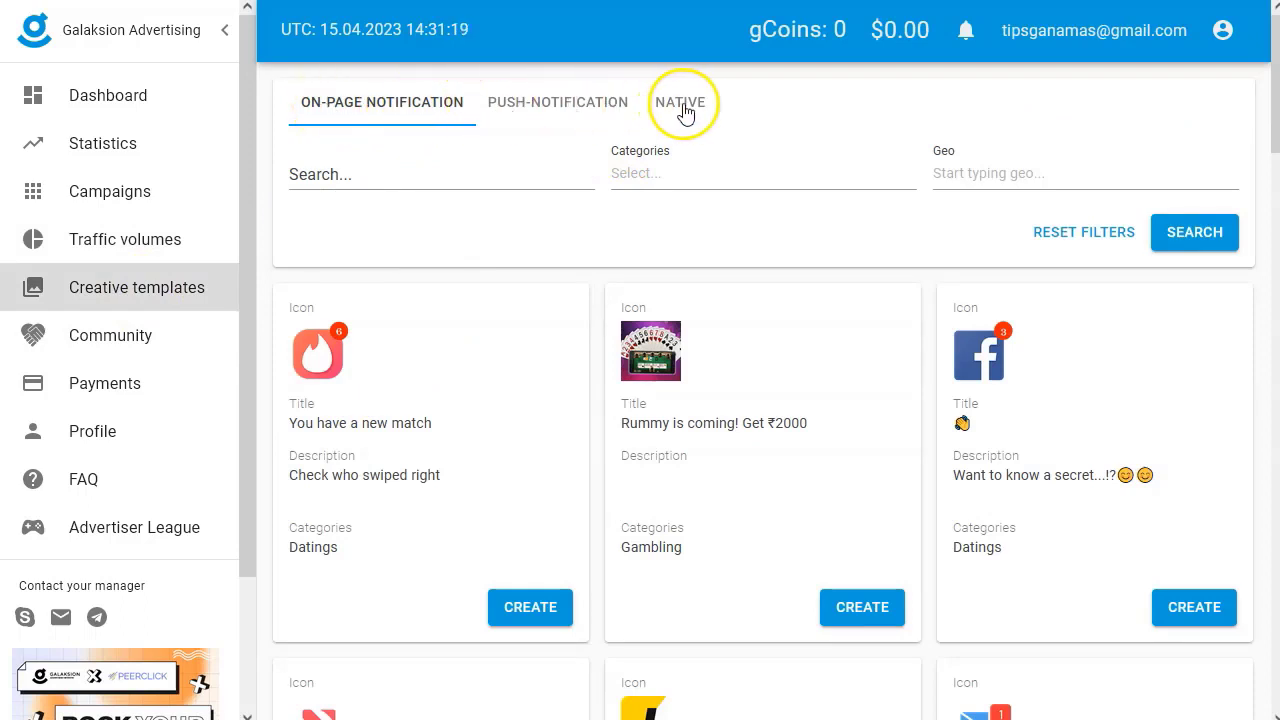
scroll(445, 378, down, 2)
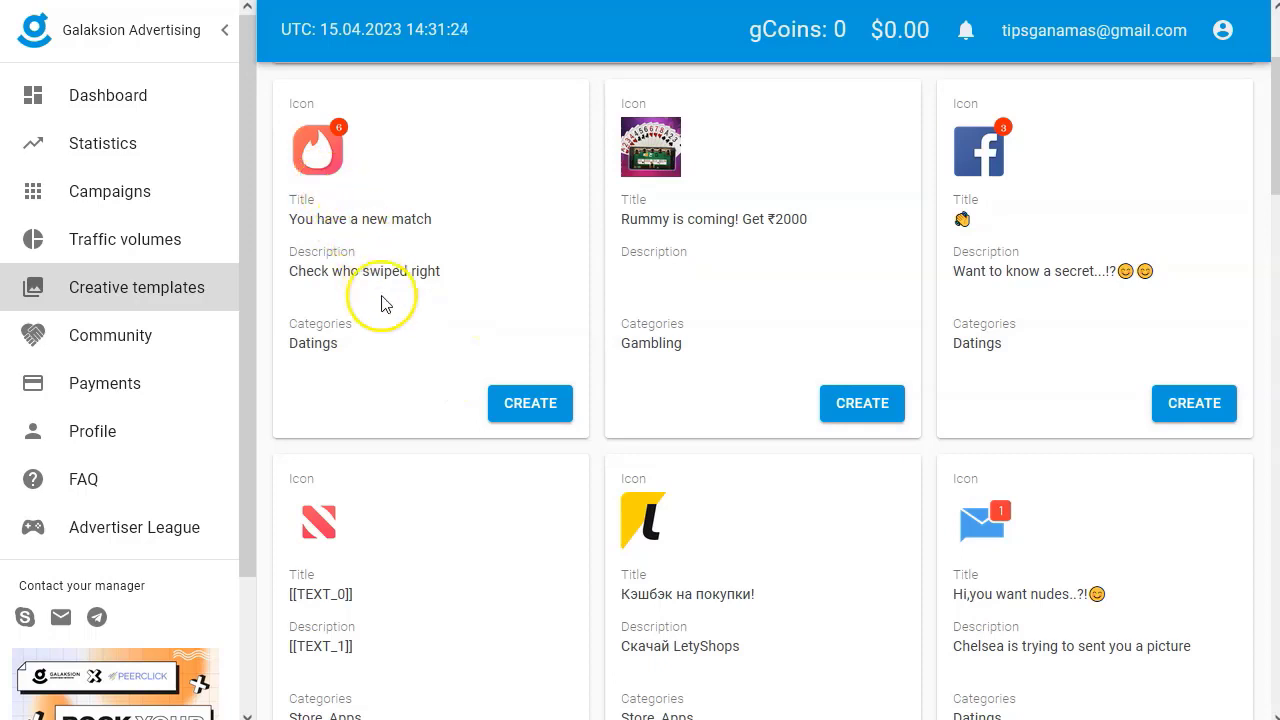
scroll(457, 348, up, 1)
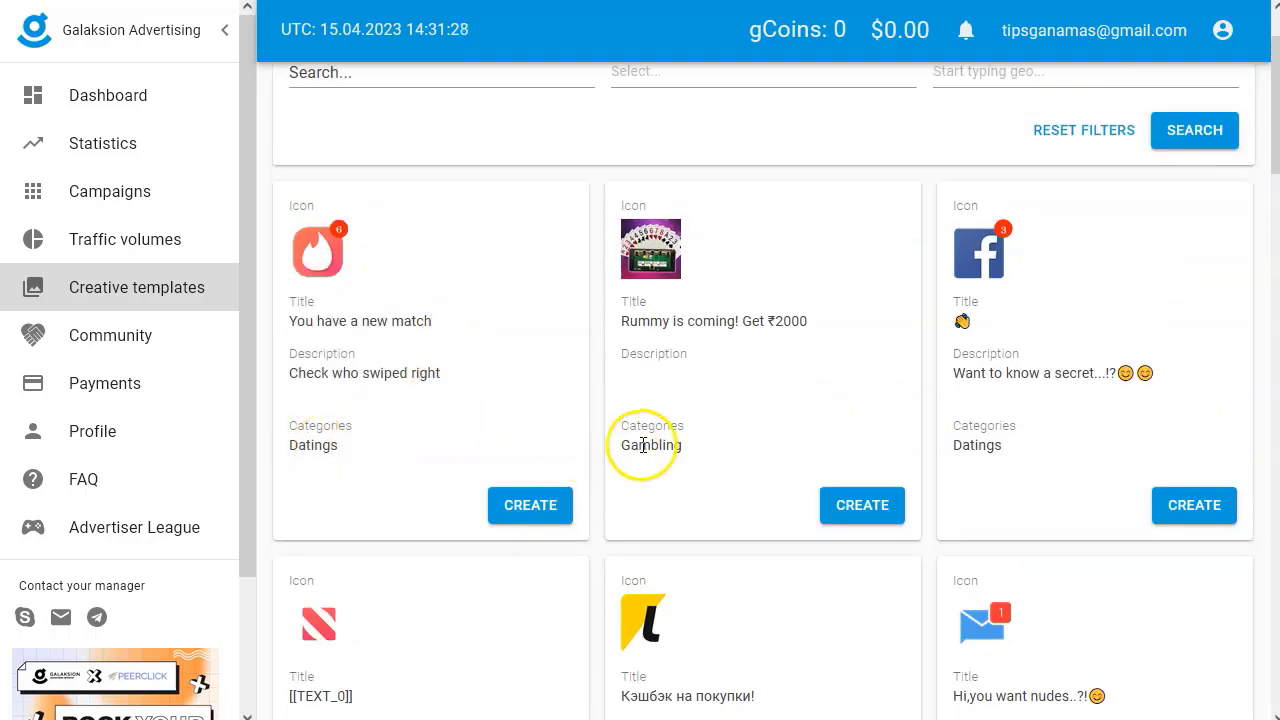
scroll(965, 440, down, 3)
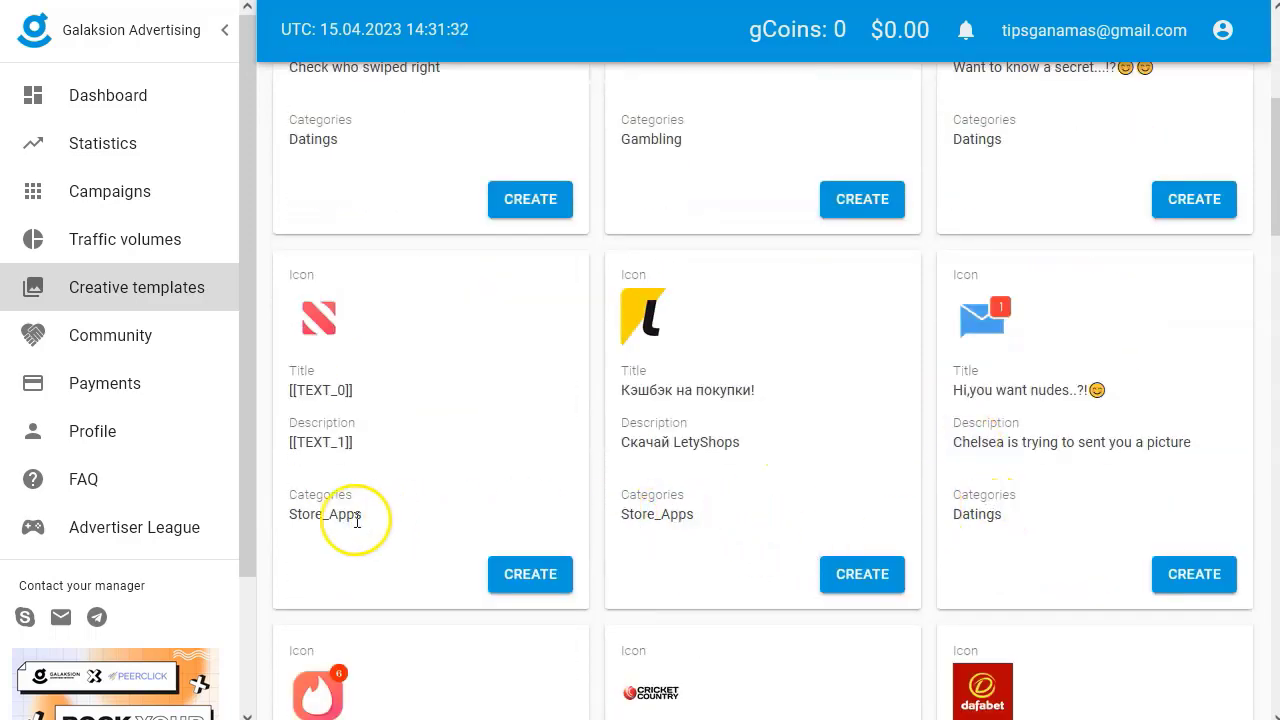
scroll(350, 515, down, 3)
scroll(352, 516, down, 2)
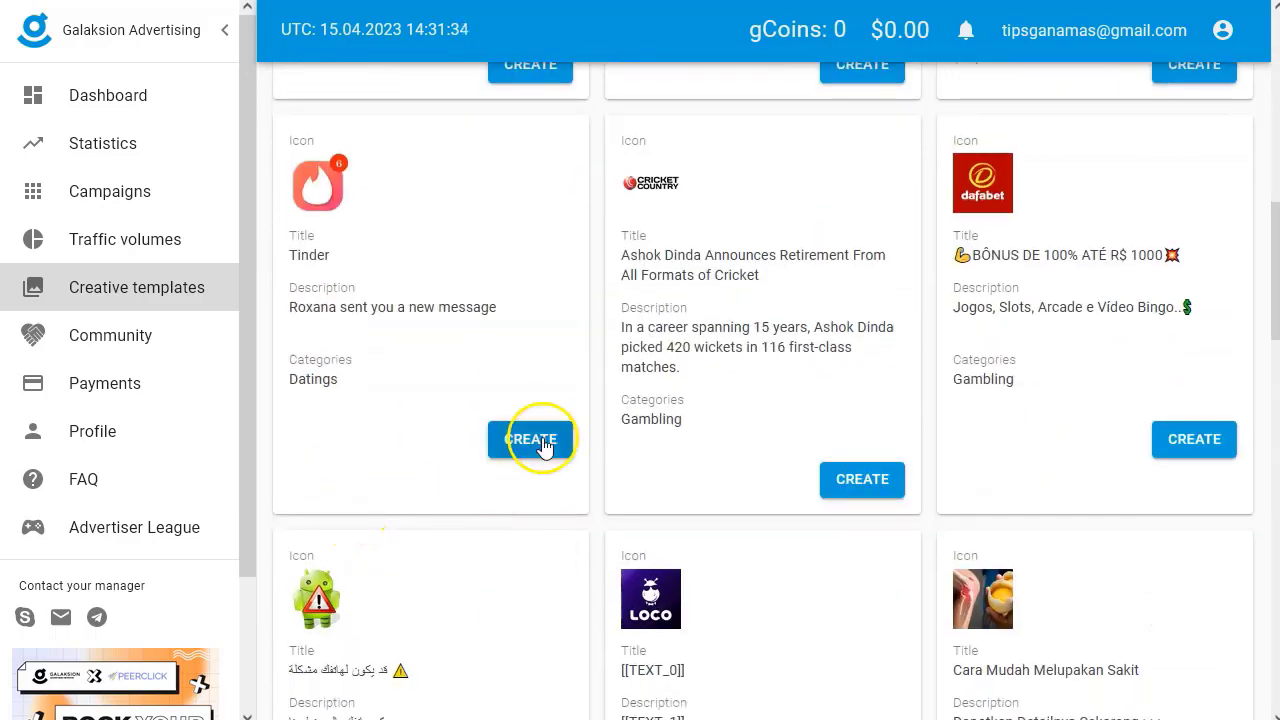
scroll(540, 440, up, 9)
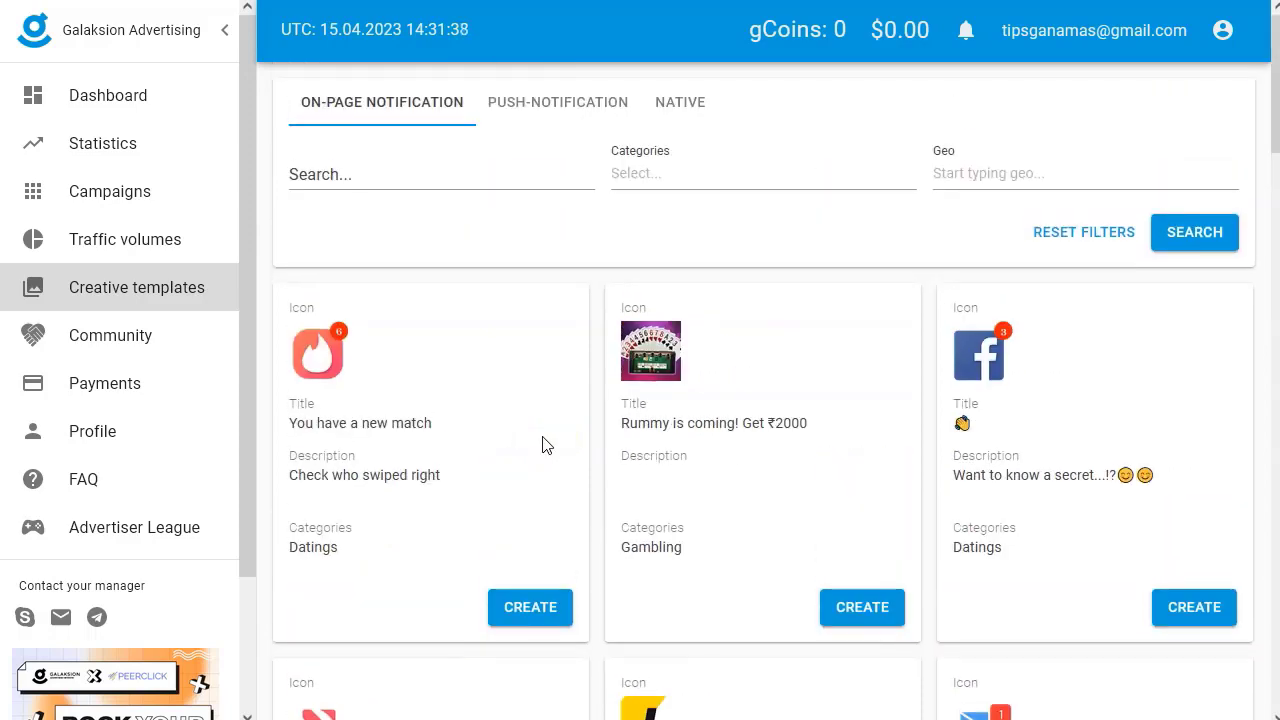
click(549, 431)
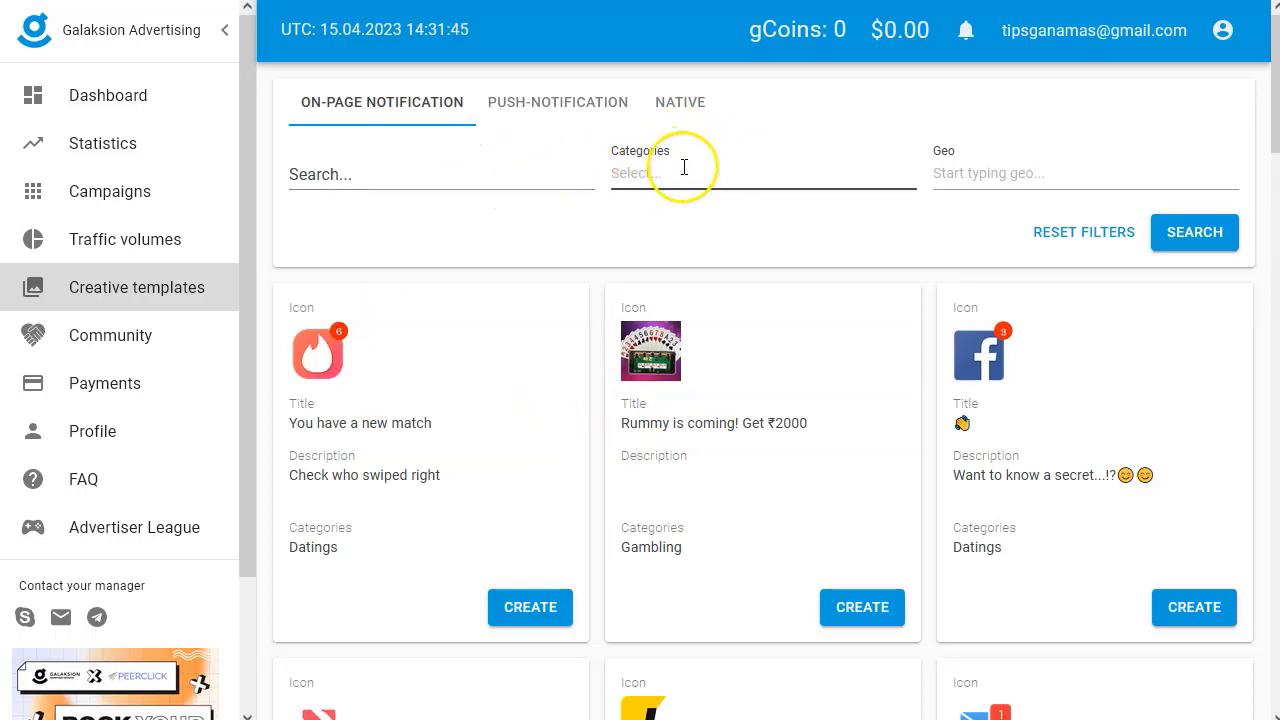
Step: Filter the on-page notification templates by the VPN/Antivirus category and run the search
click(718, 158)
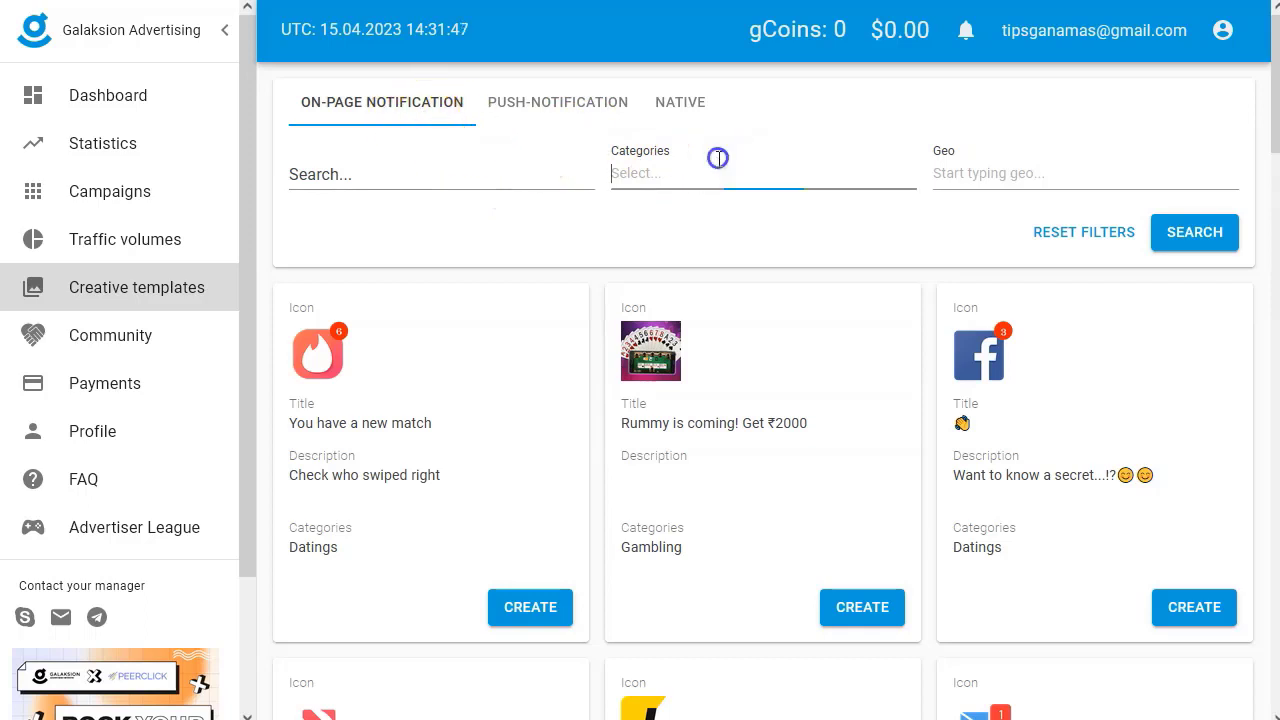
click(704, 178)
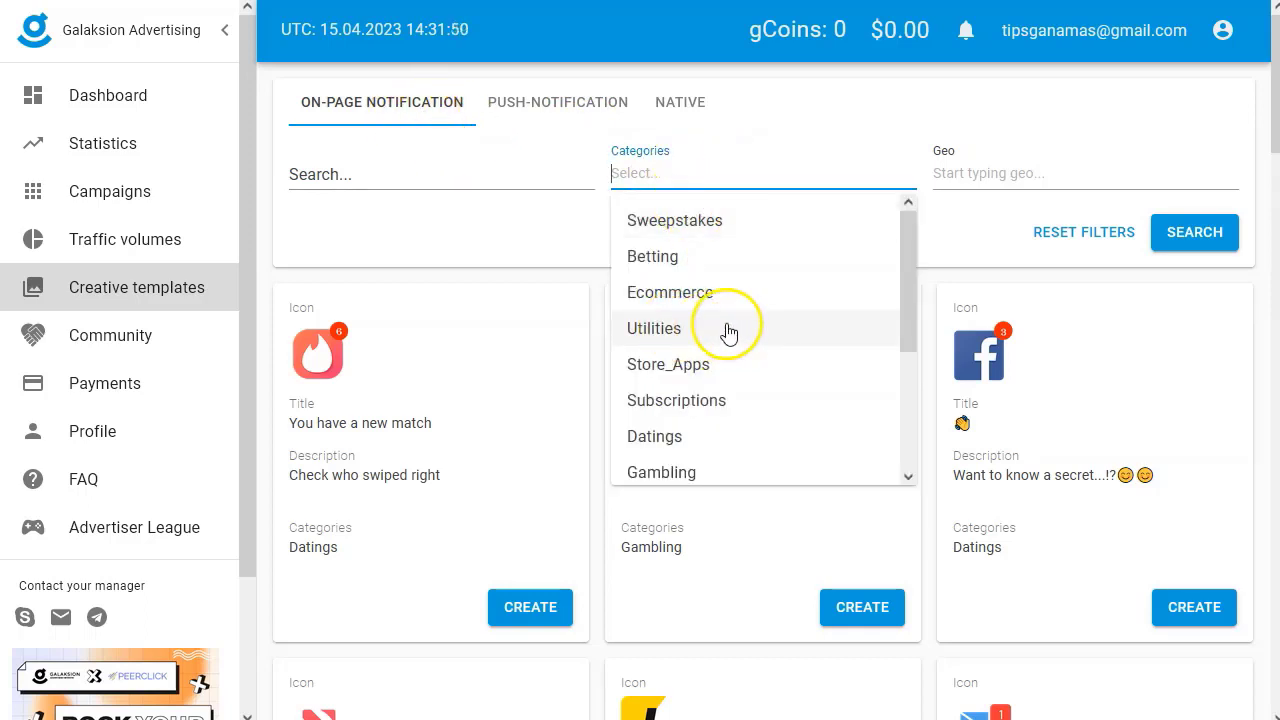
scroll(728, 333, down, 4)
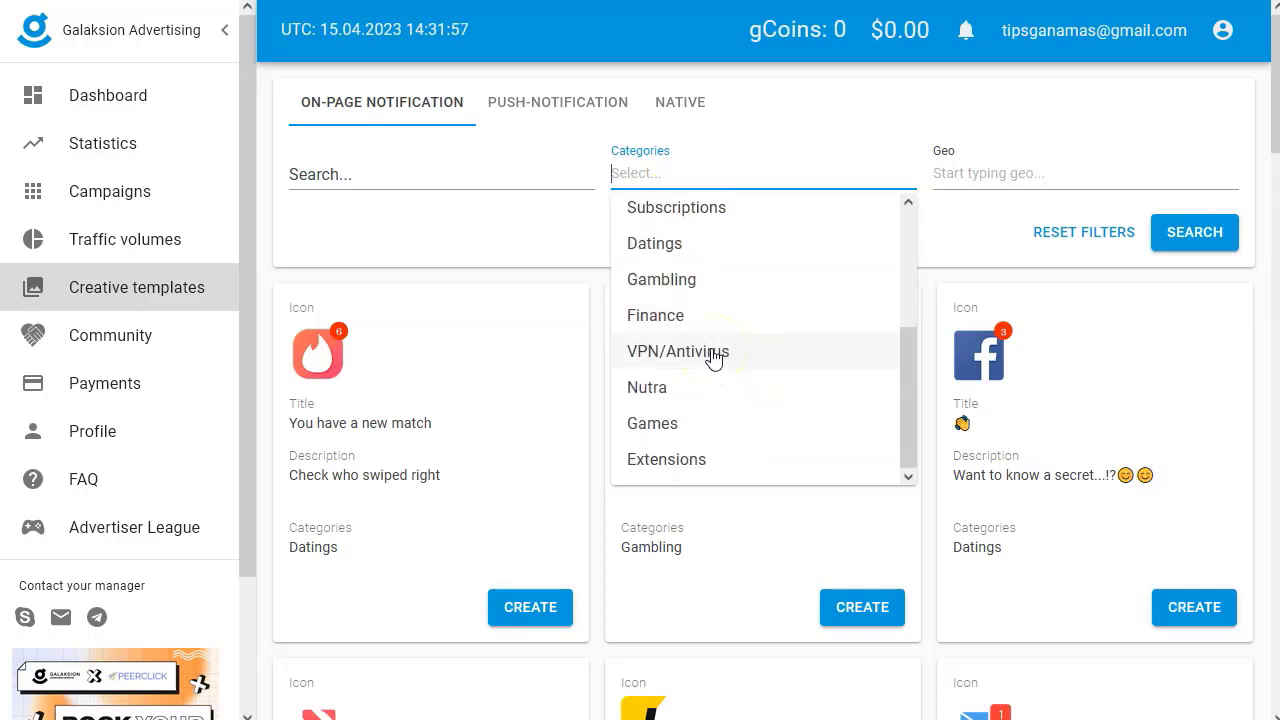
click(716, 355)
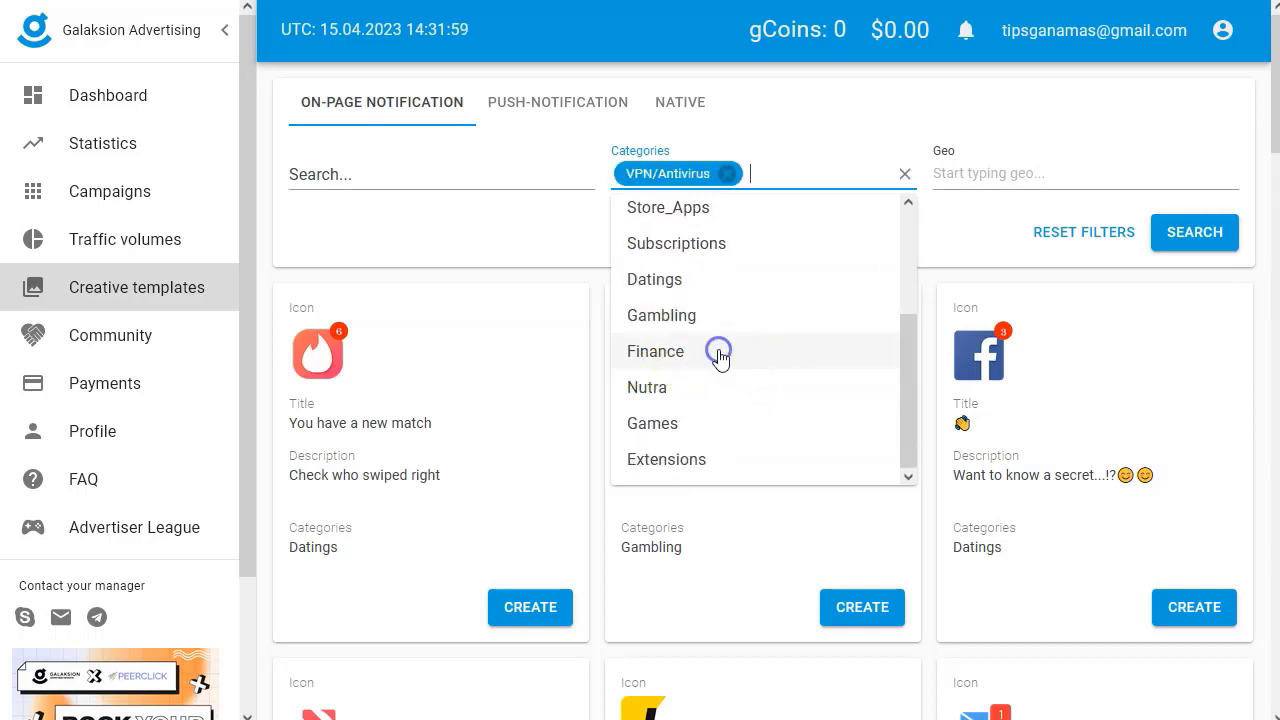
click(1190, 230)
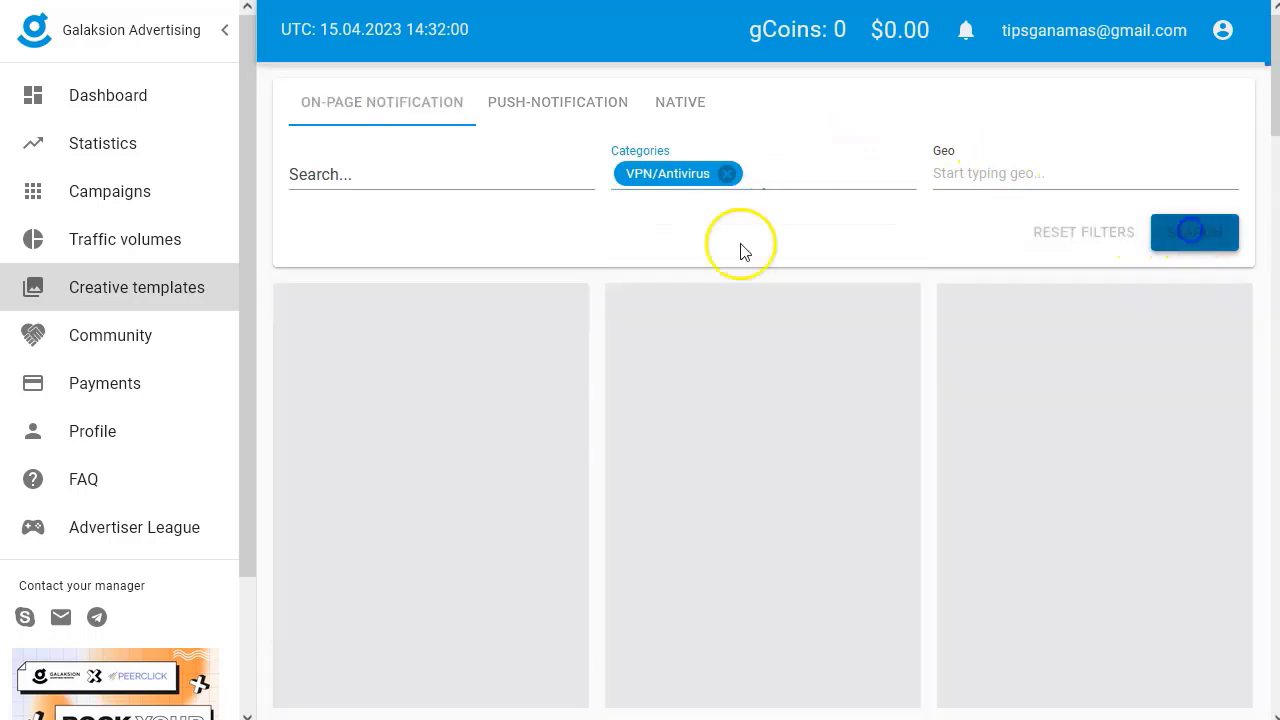
click(351, 356)
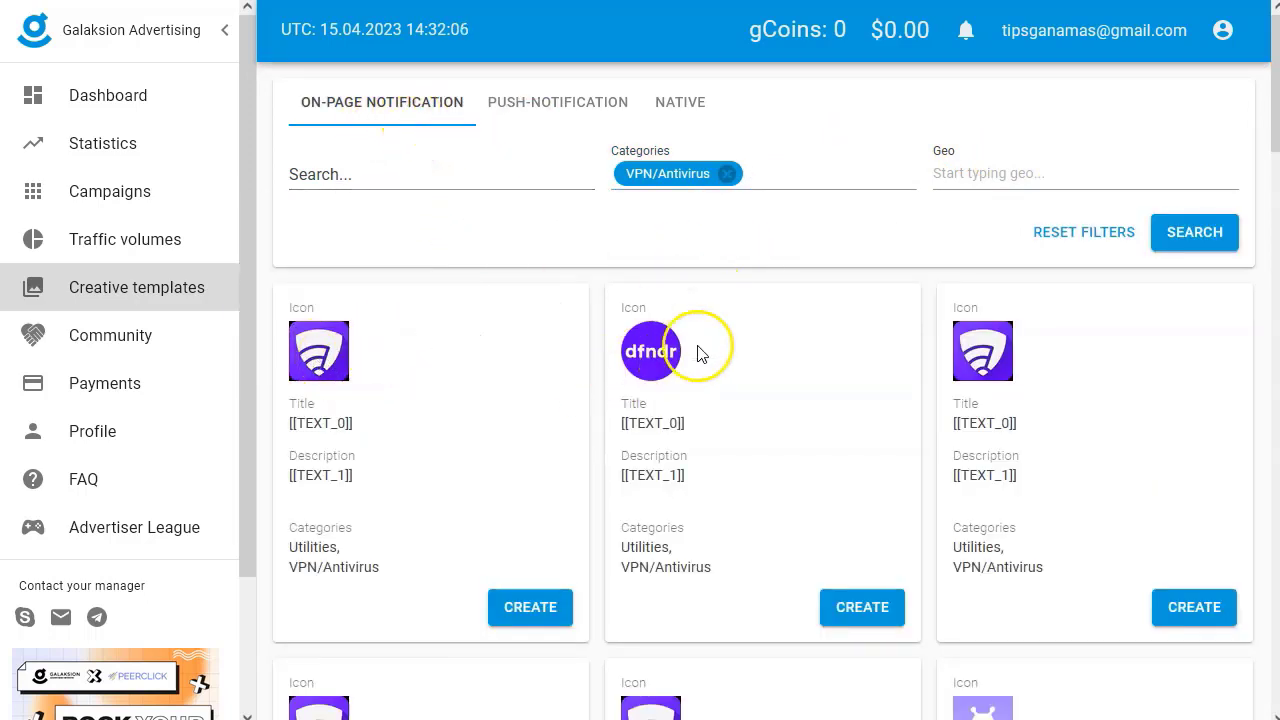
Step: Look through the filtered on-page notification templates and check the geo filter
scroll(826, 374, down, 1)
scroll(826, 374, down, 2)
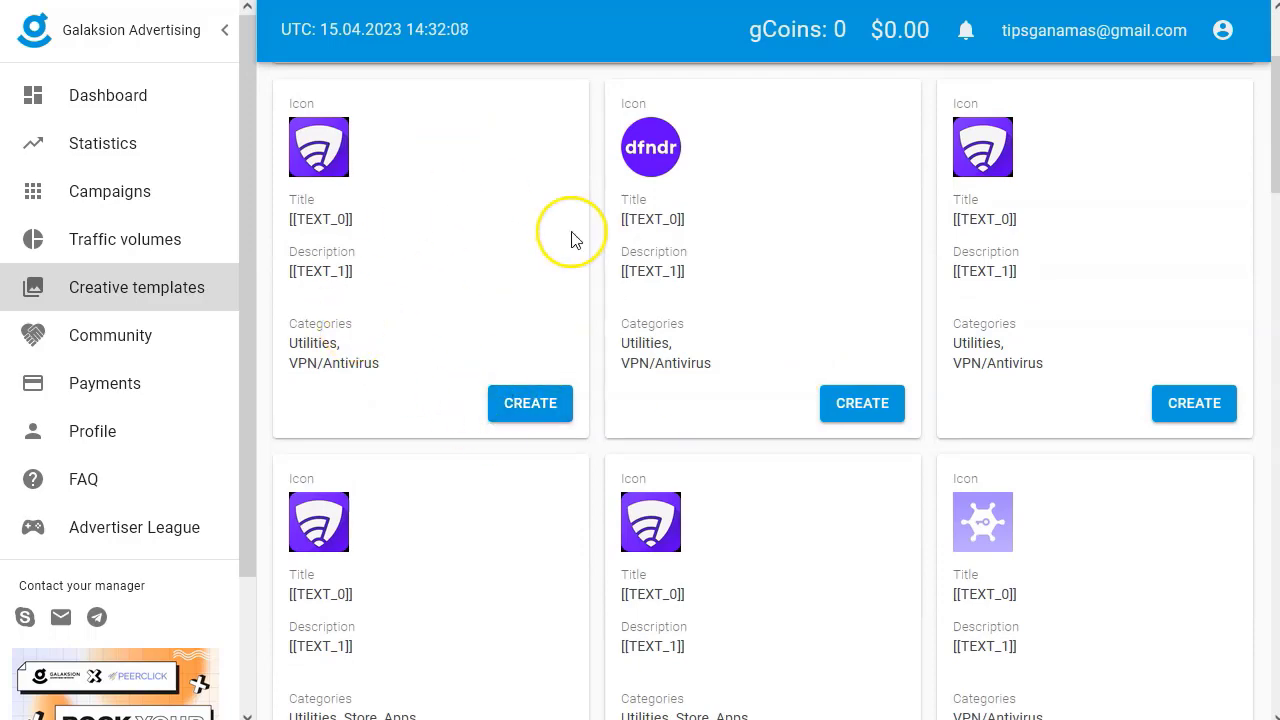
scroll(850, 440, down, 3)
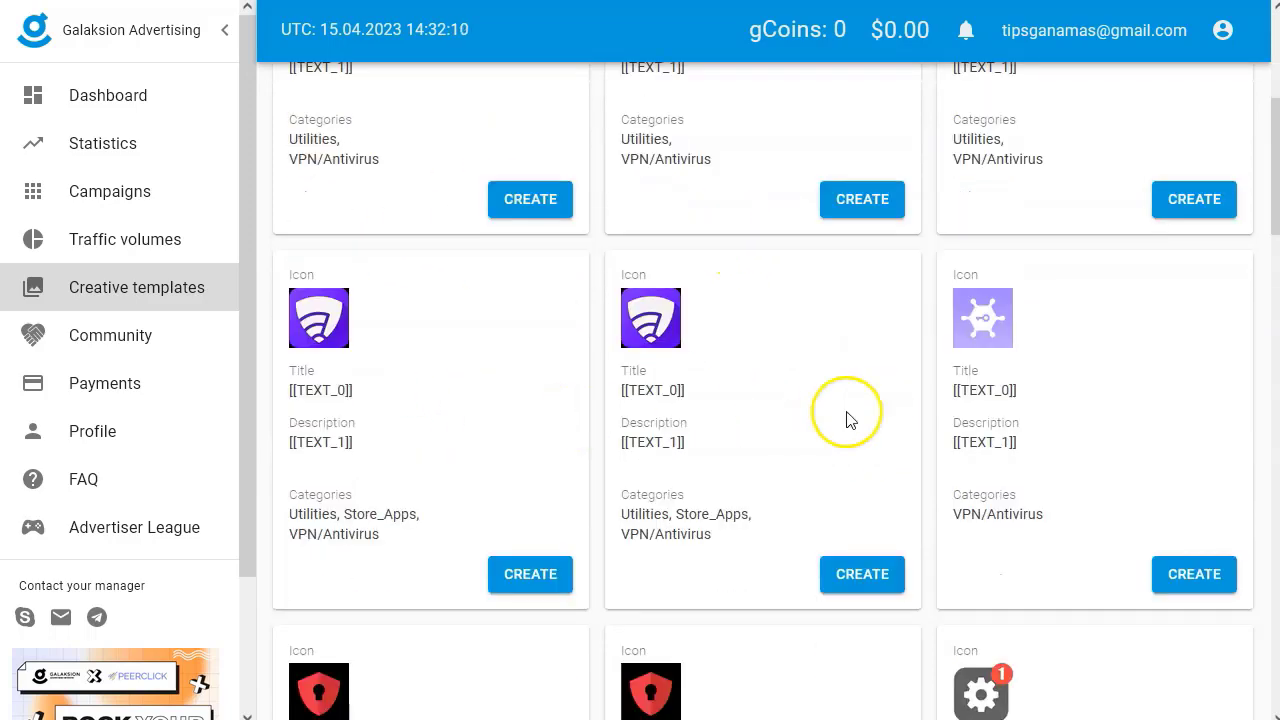
scroll(440, 470, down, 11)
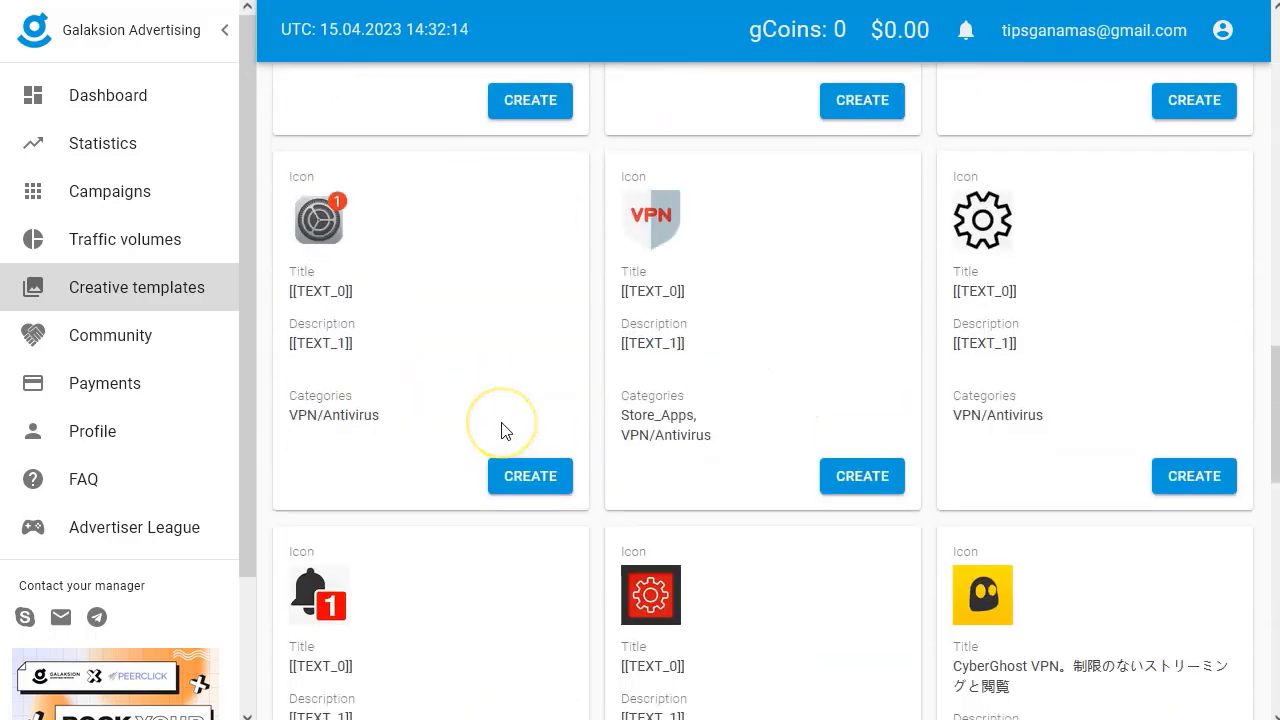
scroll(460, 418, down, 3)
scroll(706, 350, up, 18)
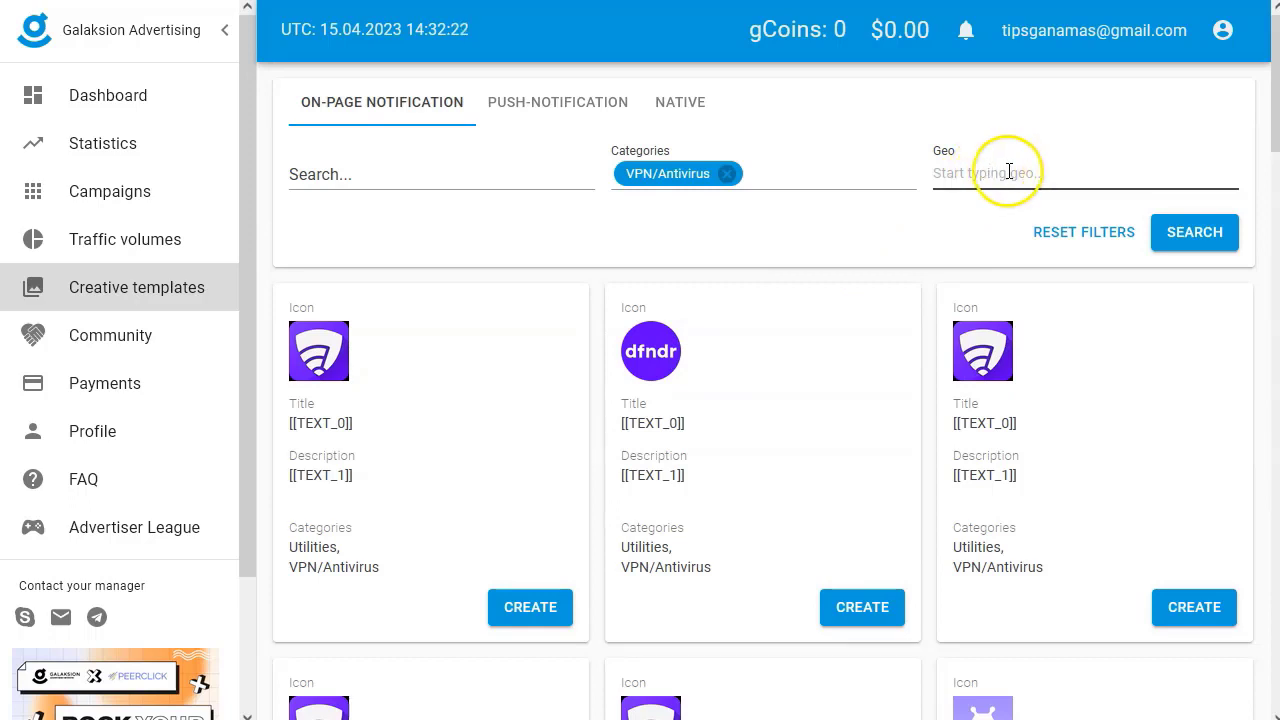
click(985, 177)
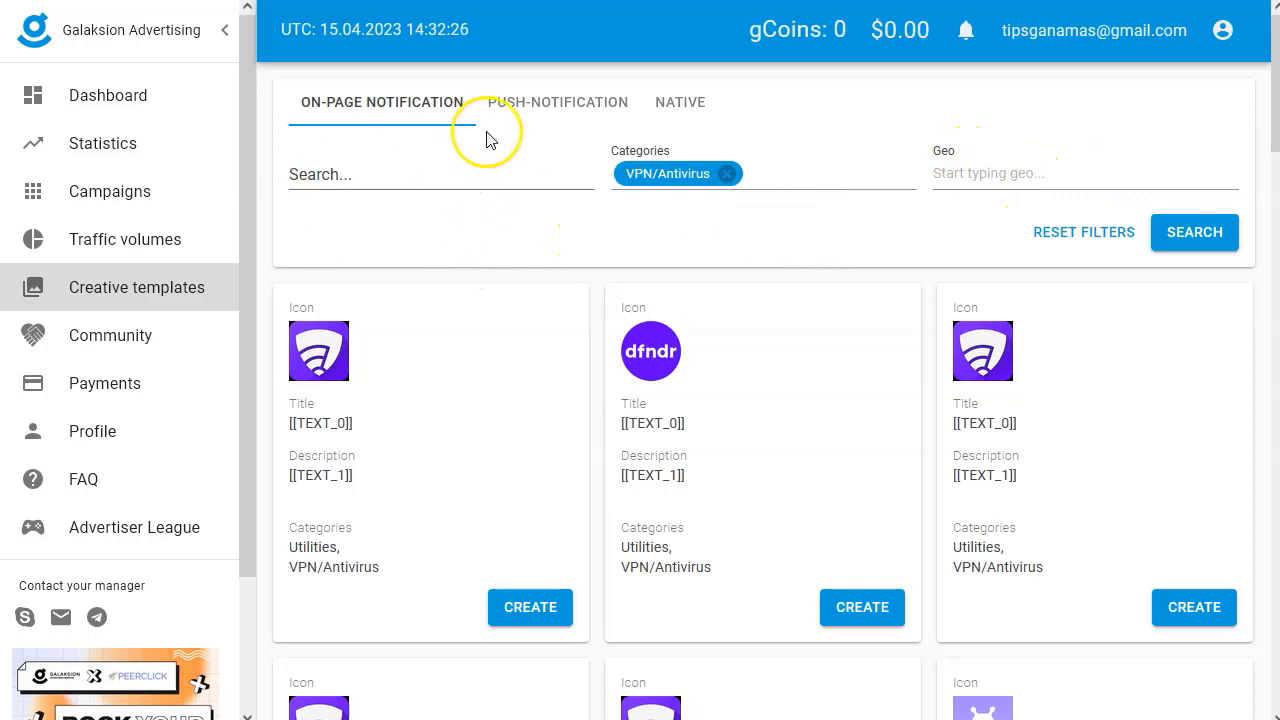
Step: Show the push-notification templates for the VPN/Antivirus category and look through their icons, images and texts
click(534, 106)
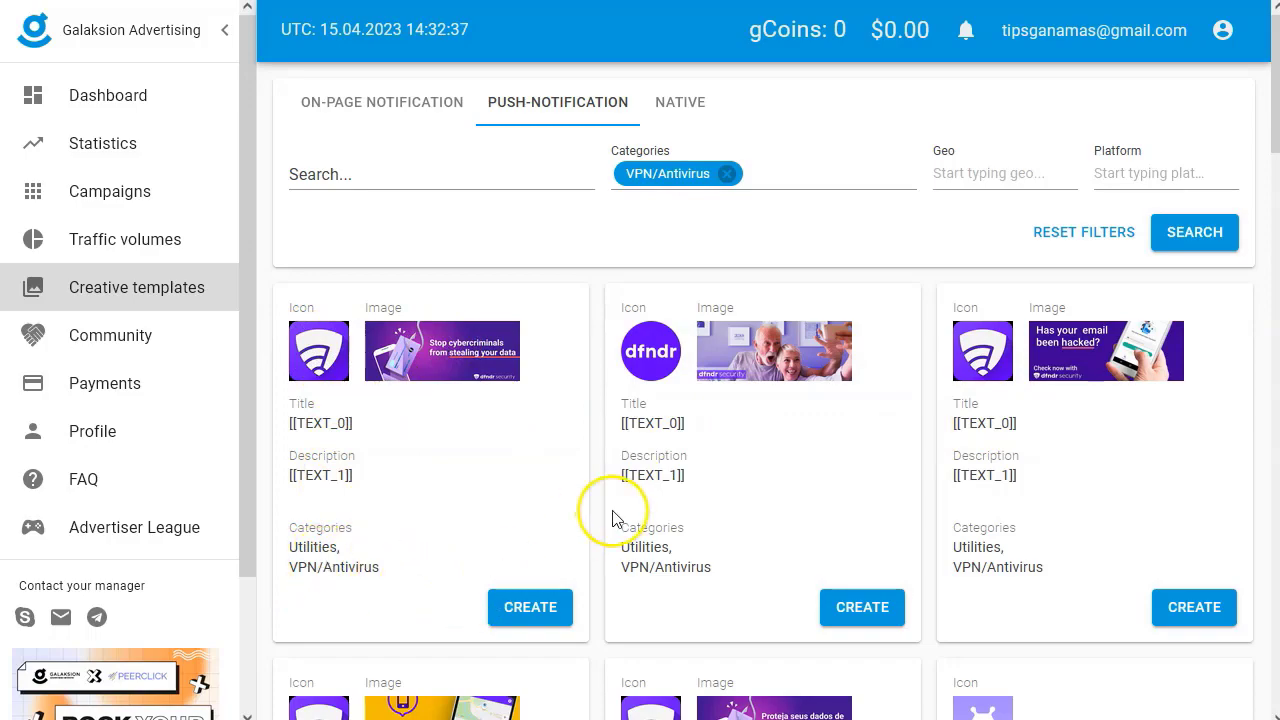
scroll(617, 555, down, 2)
scroll(617, 555, down, 6)
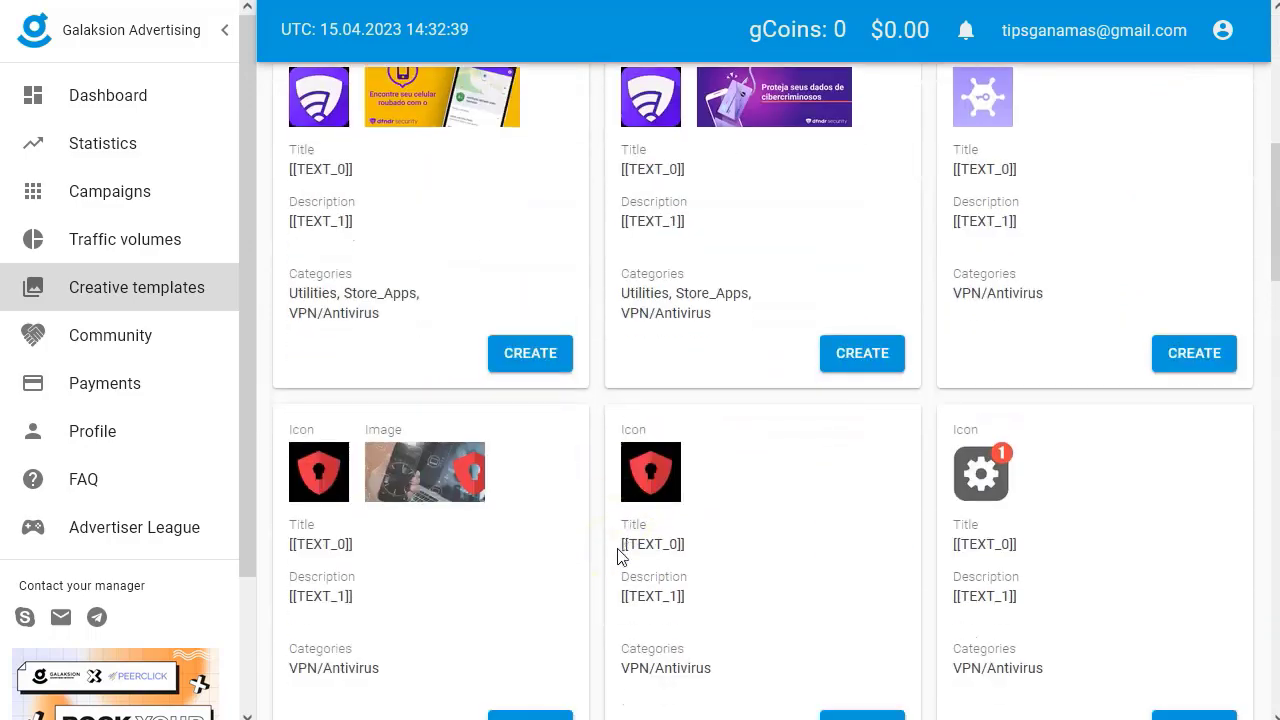
scroll(617, 555, down, 7)
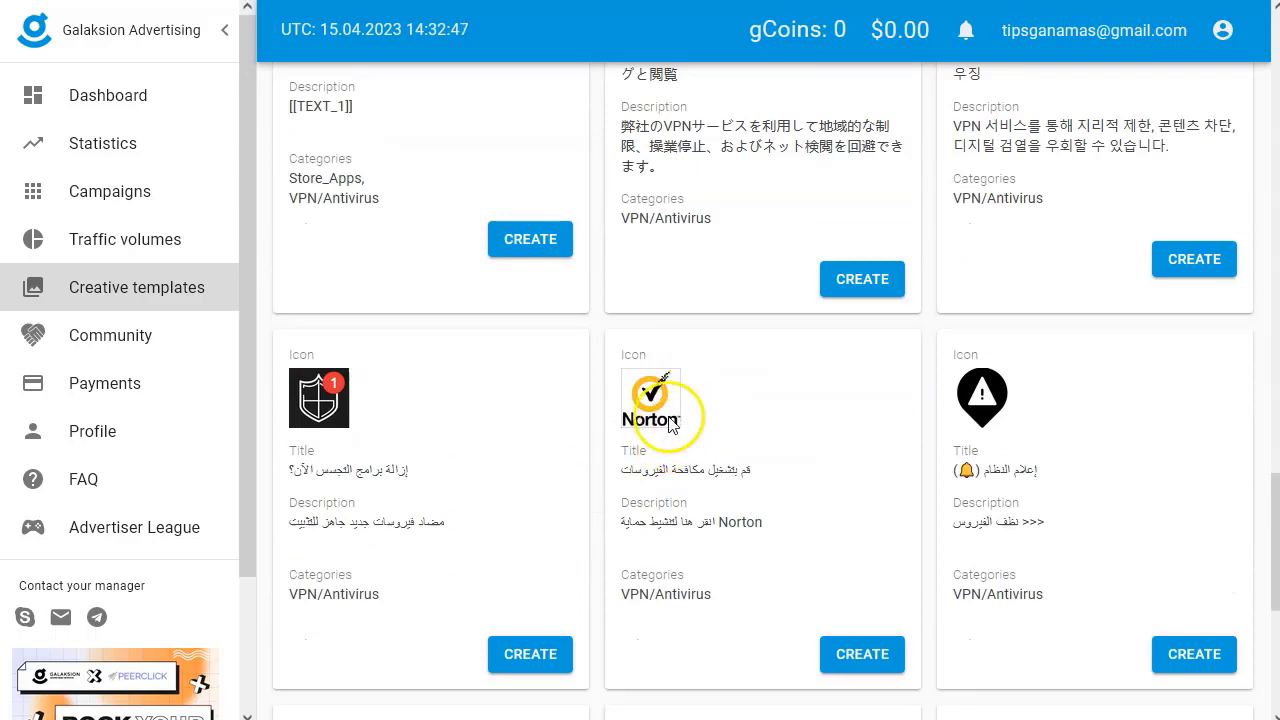
scroll(668, 416, up, 10)
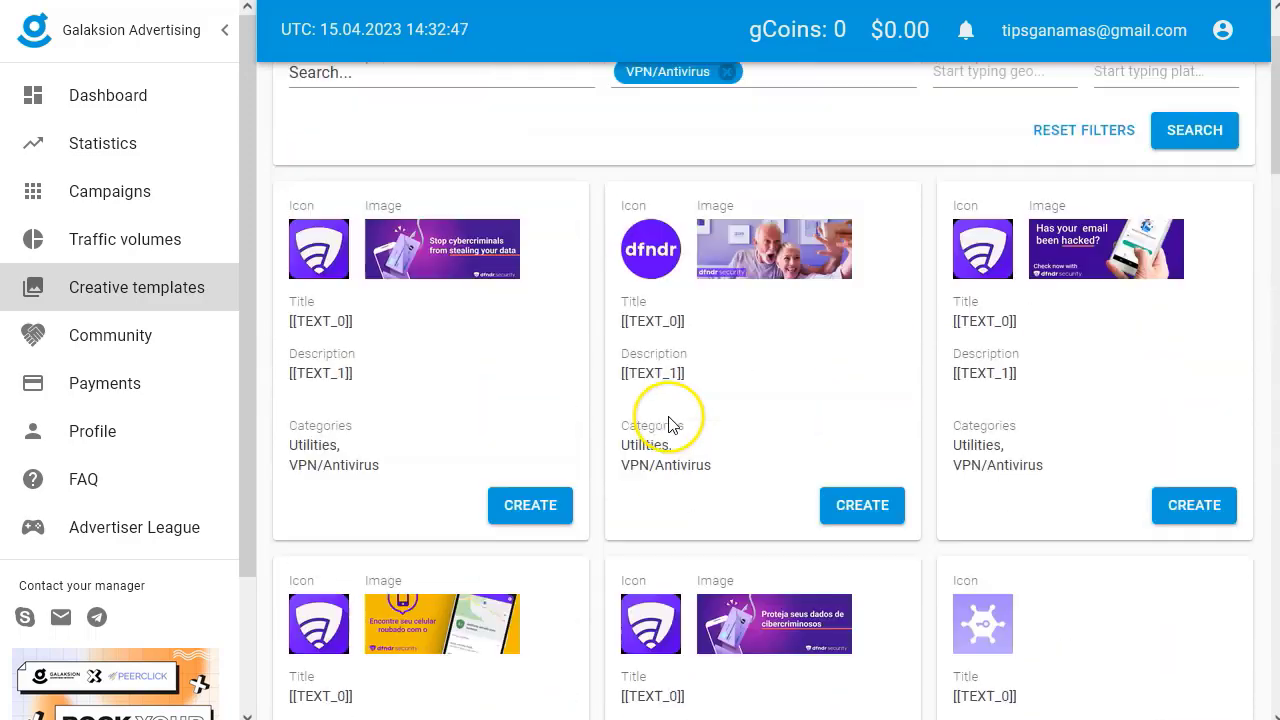
scroll(668, 416, up, 1)
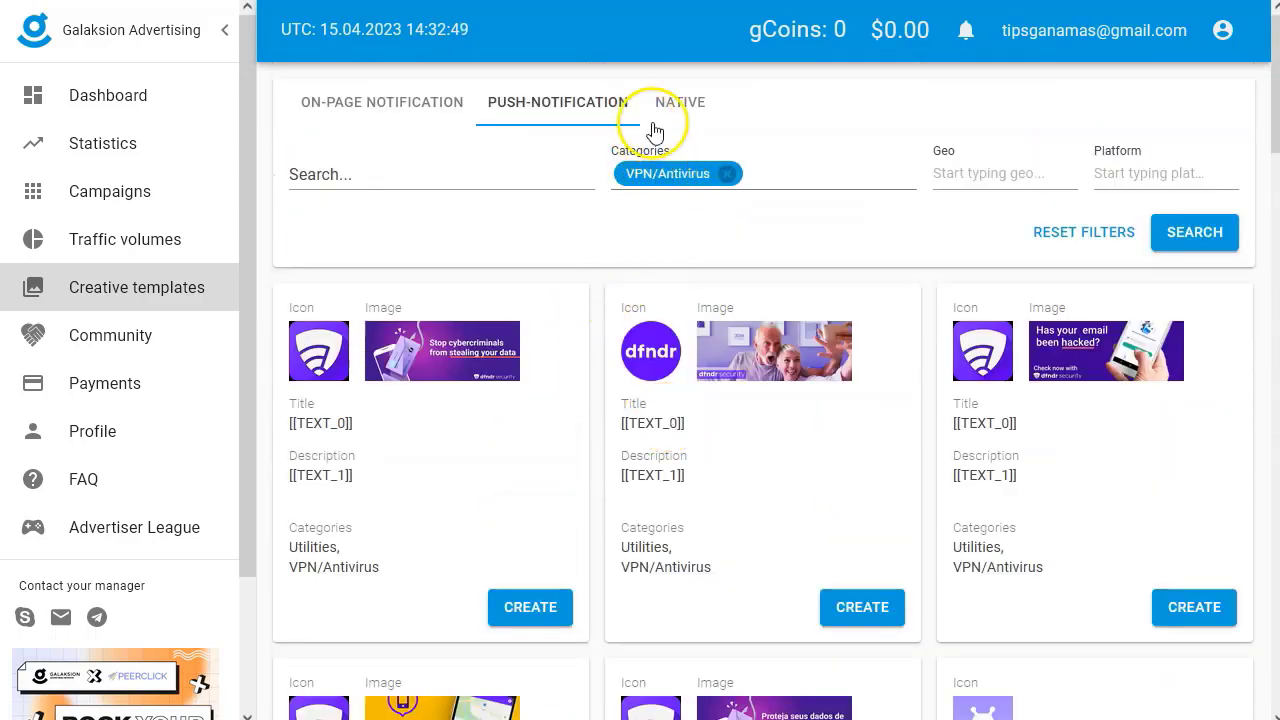
Step: Show the native creative templates, replace the VPN/Antivirus category filter with Utilities and run the search
click(683, 104)
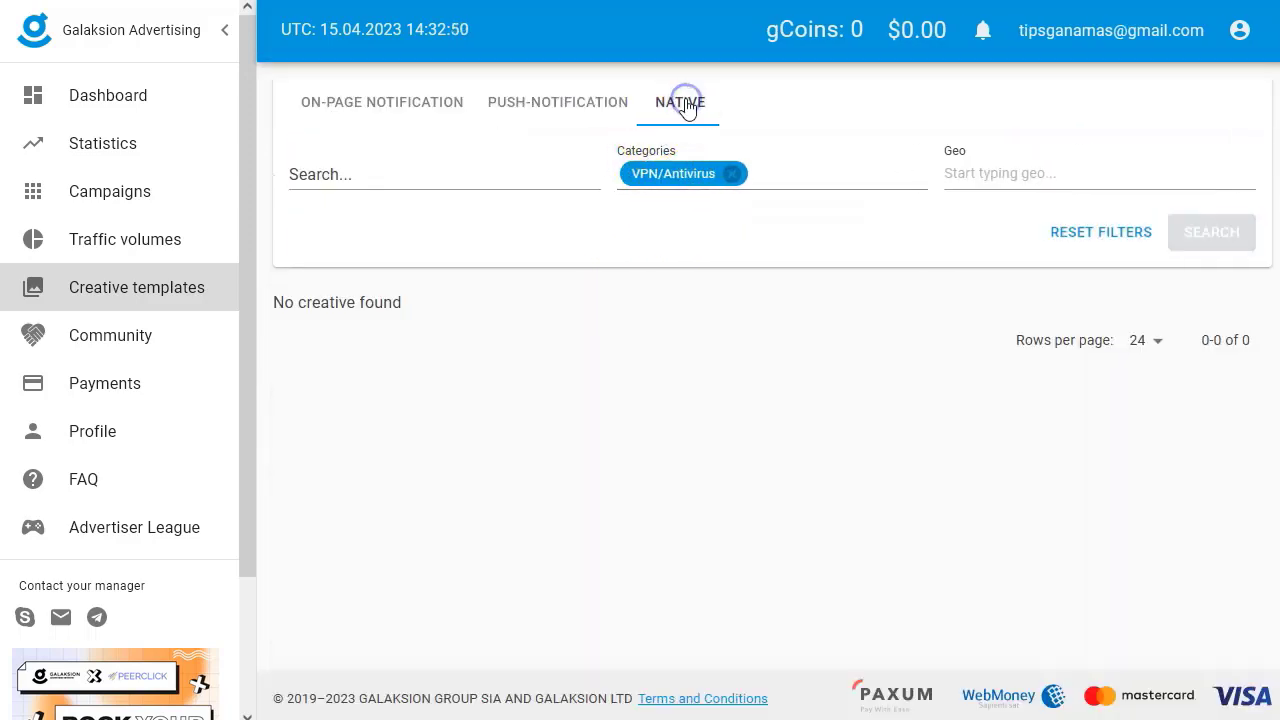
click(733, 174)
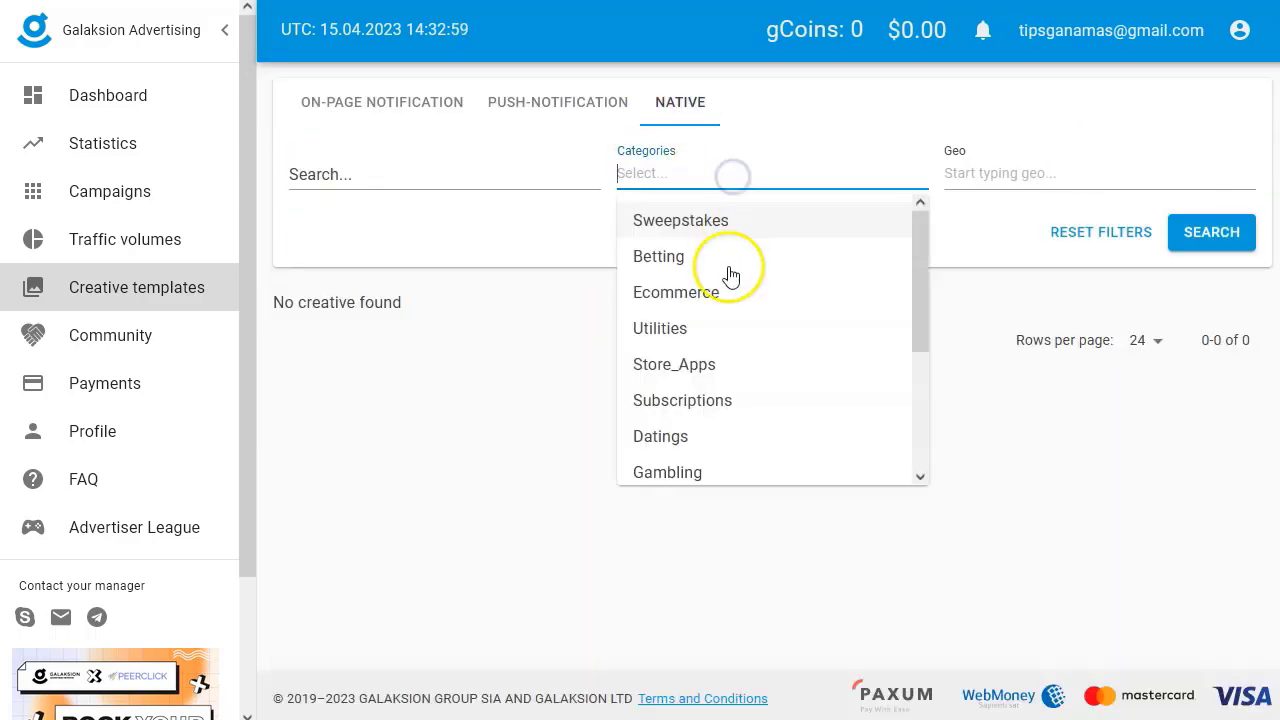
click(713, 330)
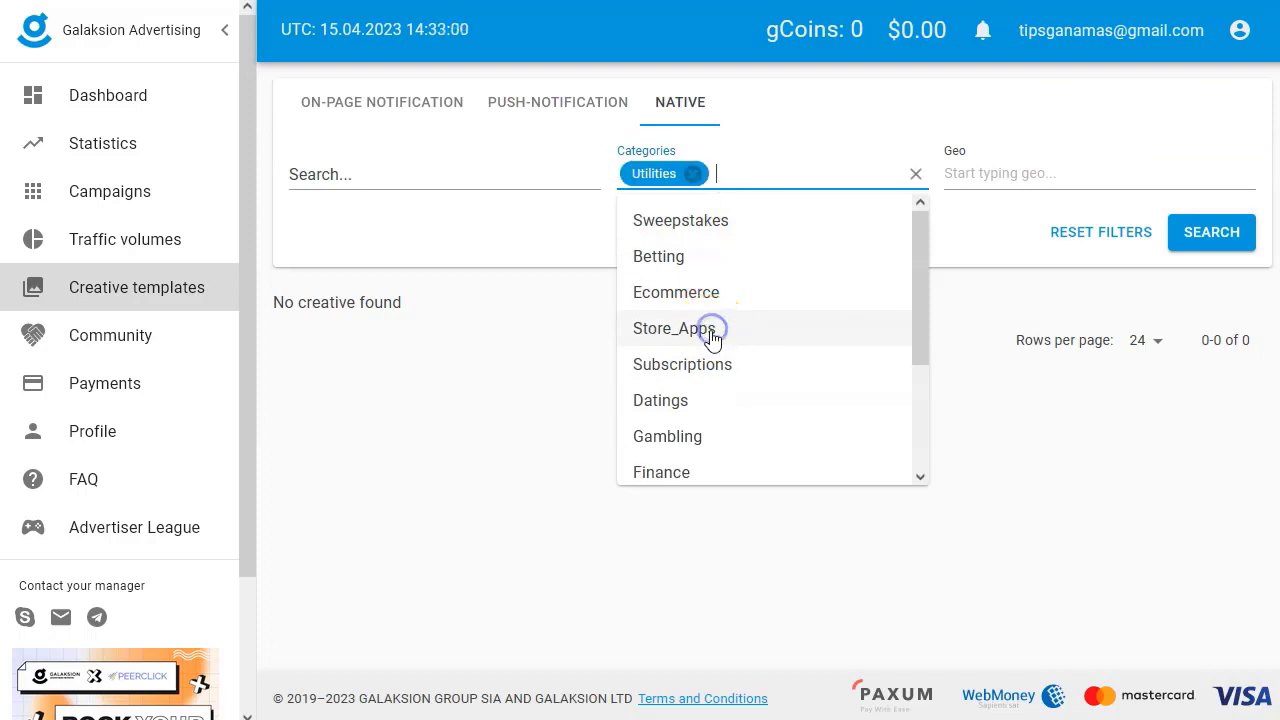
click(1207, 236)
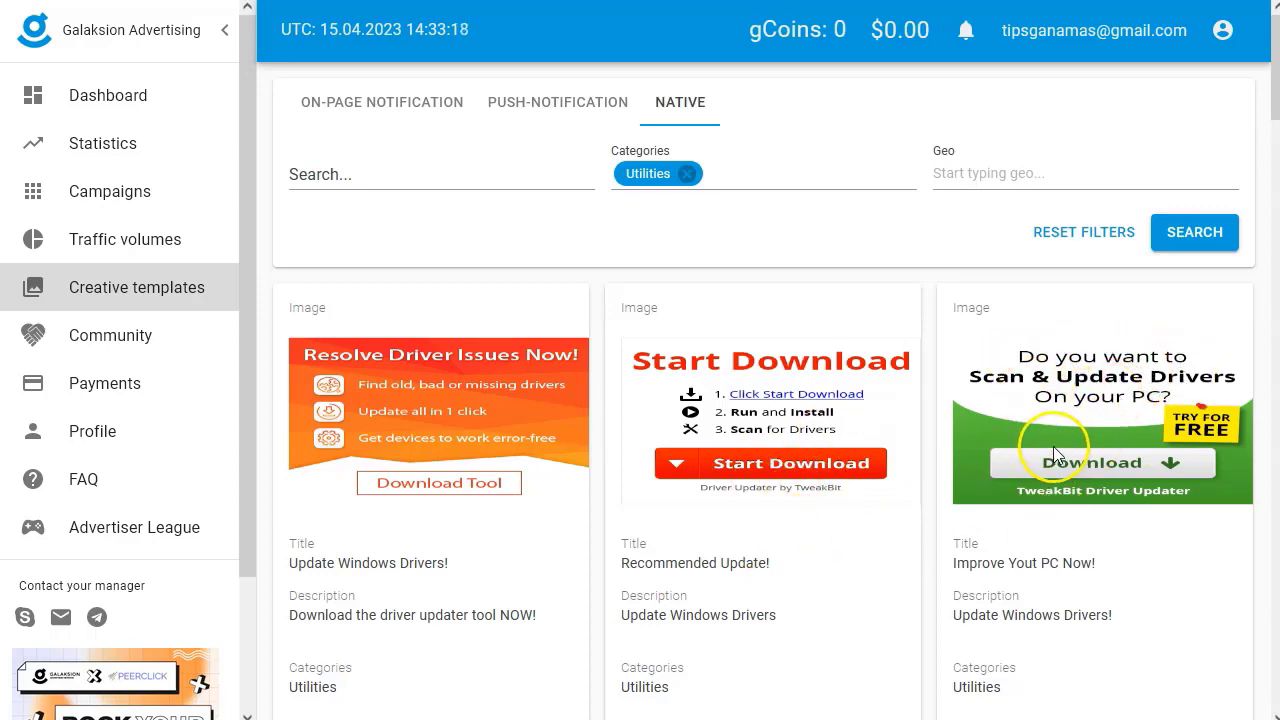
Step: Look through the native Utilities templates and their images, titles and descriptions, and return to the start of the list
scroll(957, 480, down, 5)
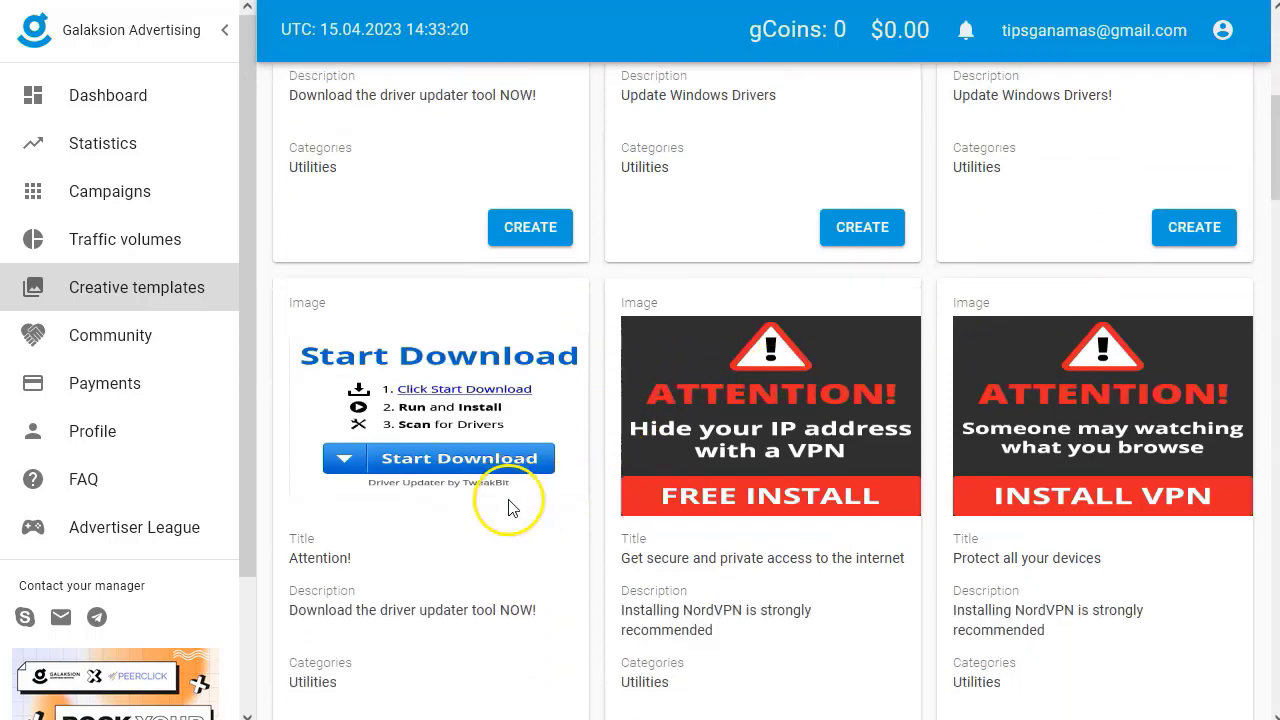
scroll(510, 507, down, 2)
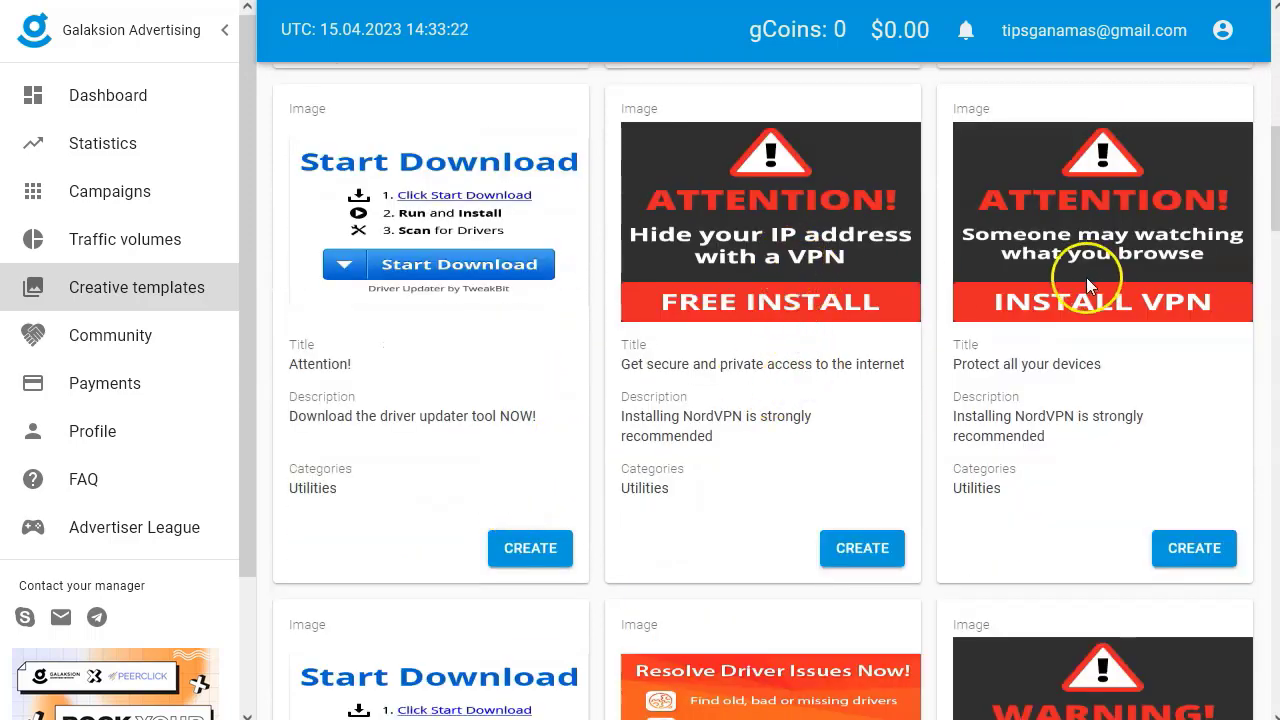
scroll(721, 462, down, 5)
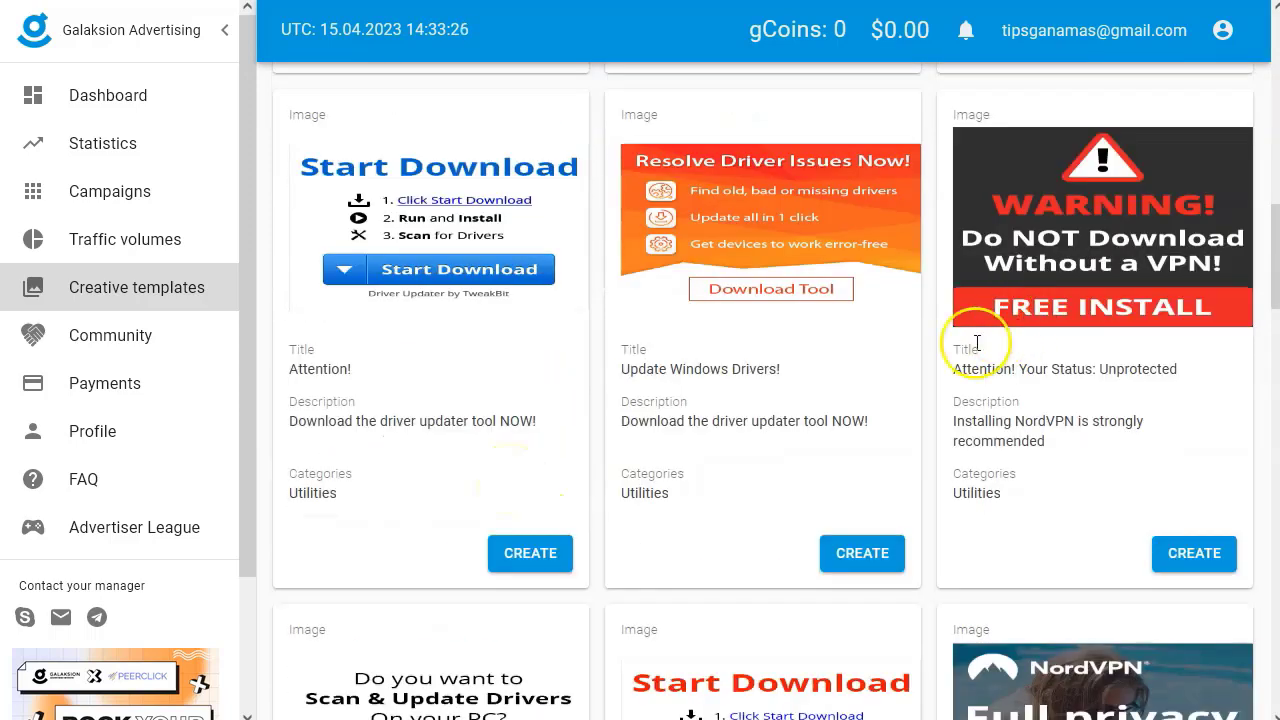
scroll(977, 343, down, 4)
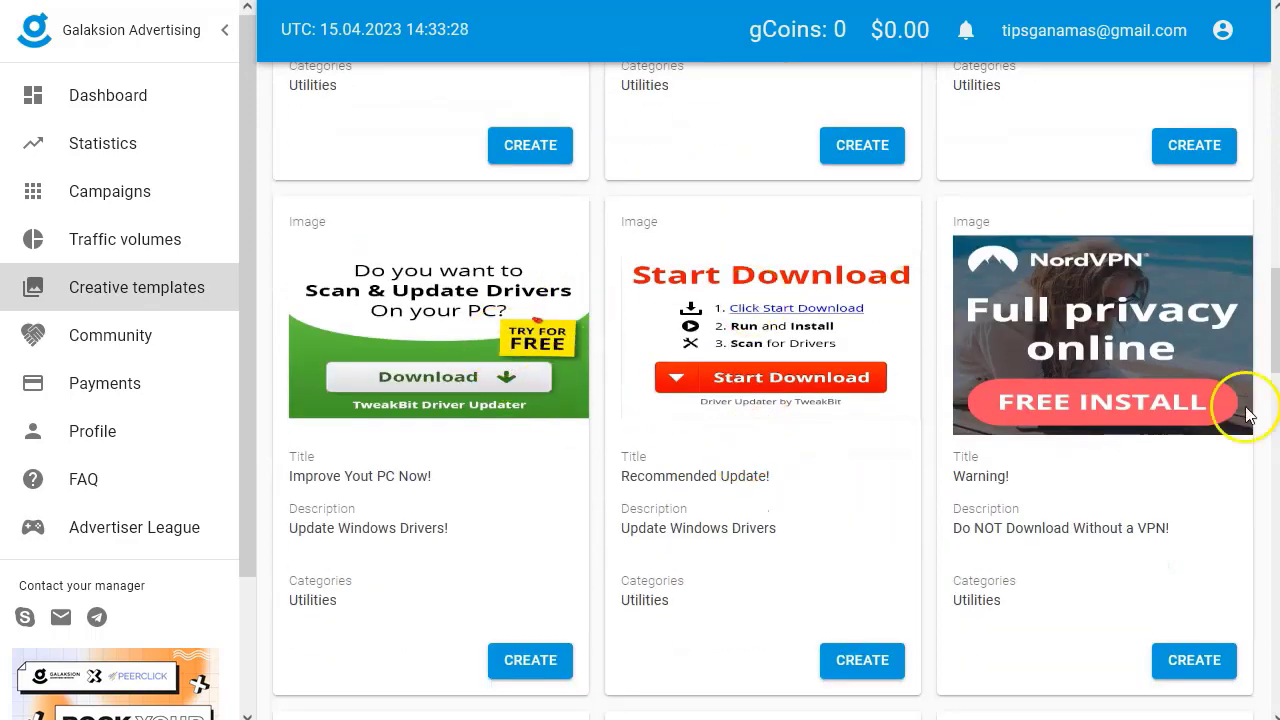
scroll(551, 491, down, 11)
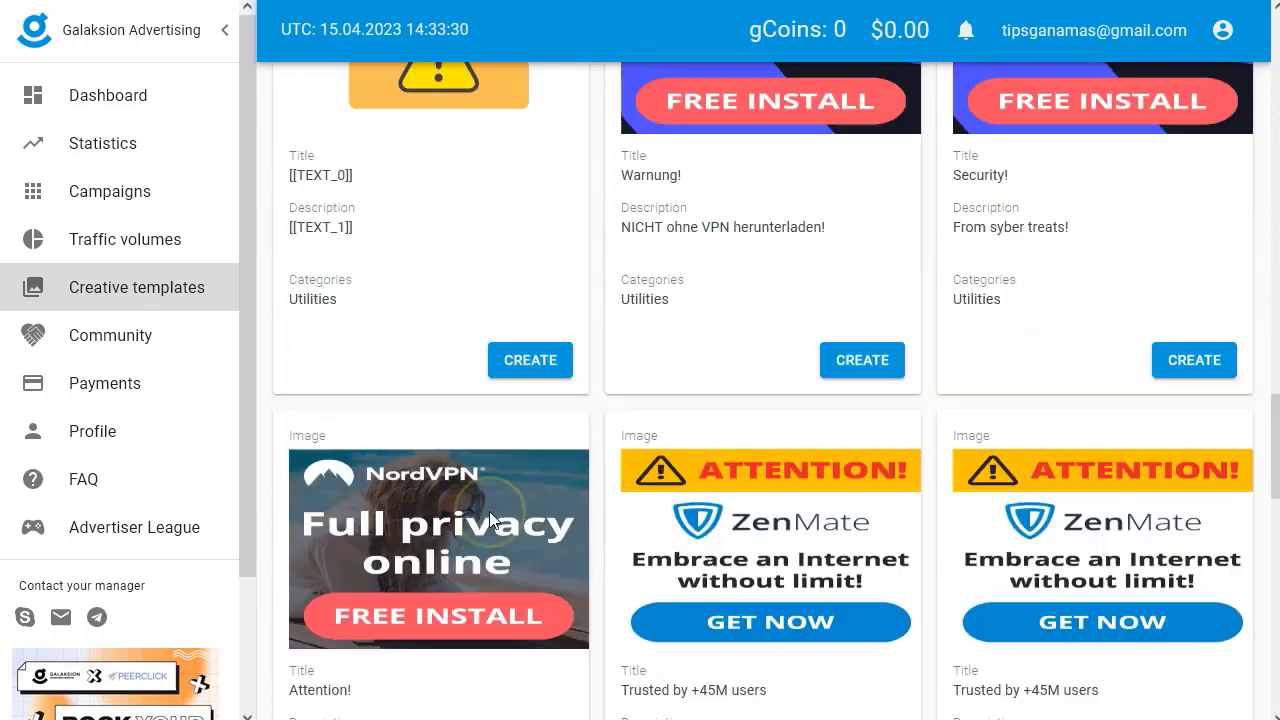
scroll(527, 512, down, 9)
scroll(790, 430, up, 12)
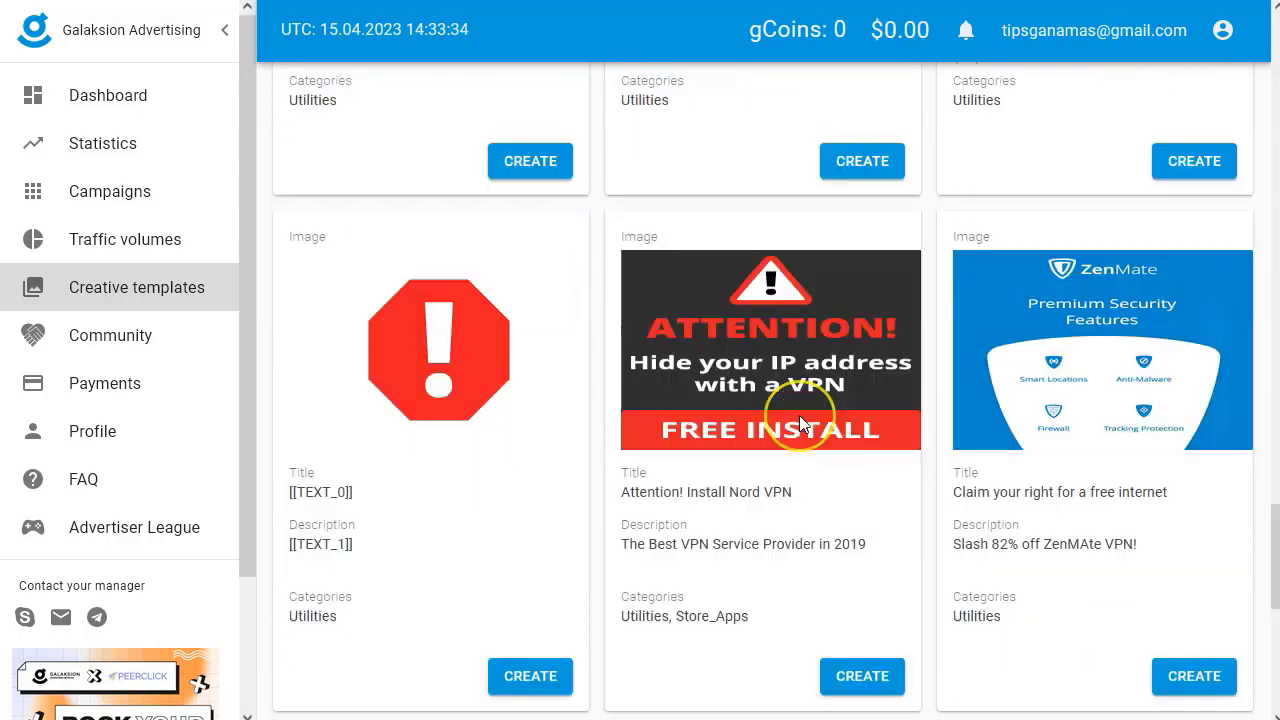
scroll(800, 424, up, 15)
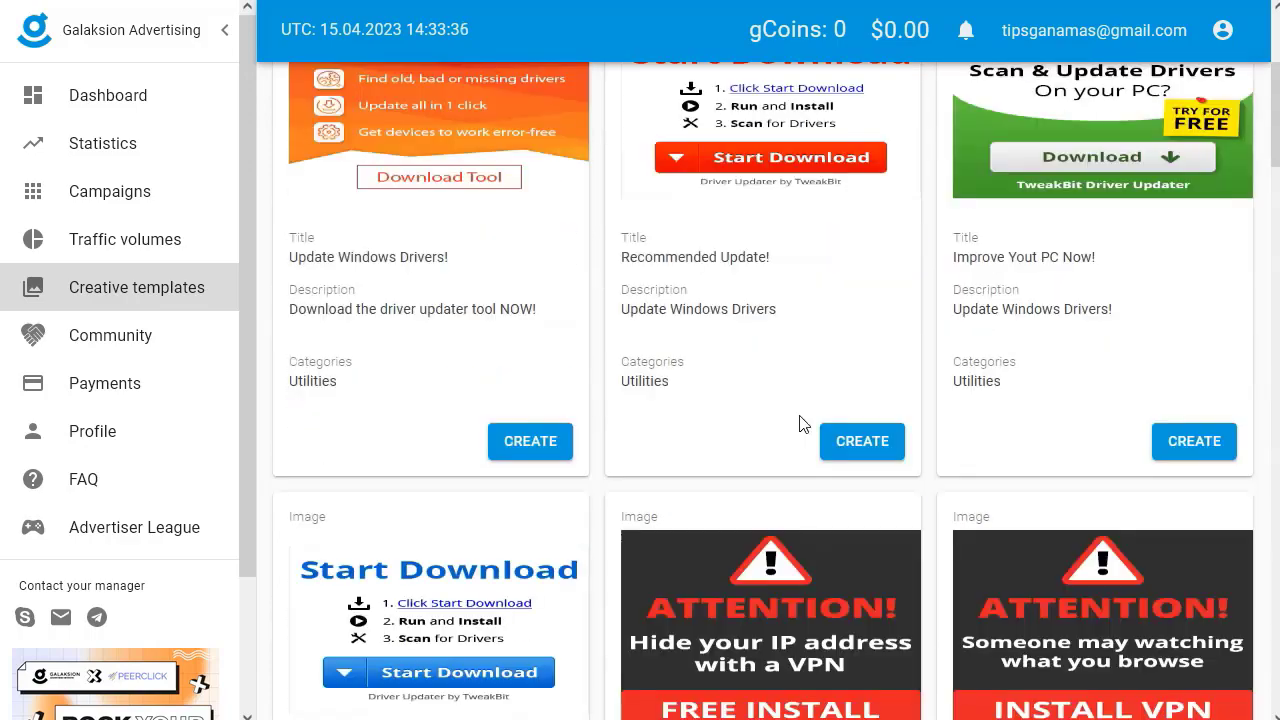
scroll(800, 424, up, 3)
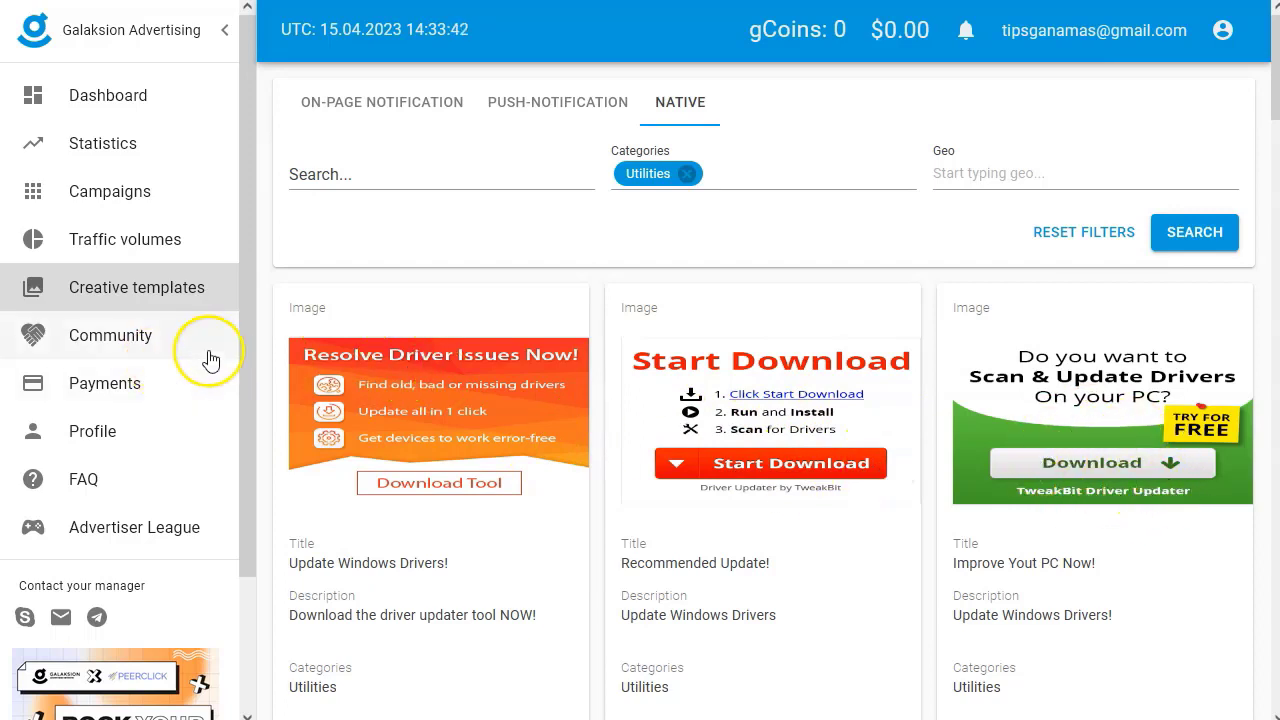
Step: Open the payments page, dismiss the onboarding tip and review the minimum deposit, payment amount options and payments history
click(128, 388)
click(345, 360)
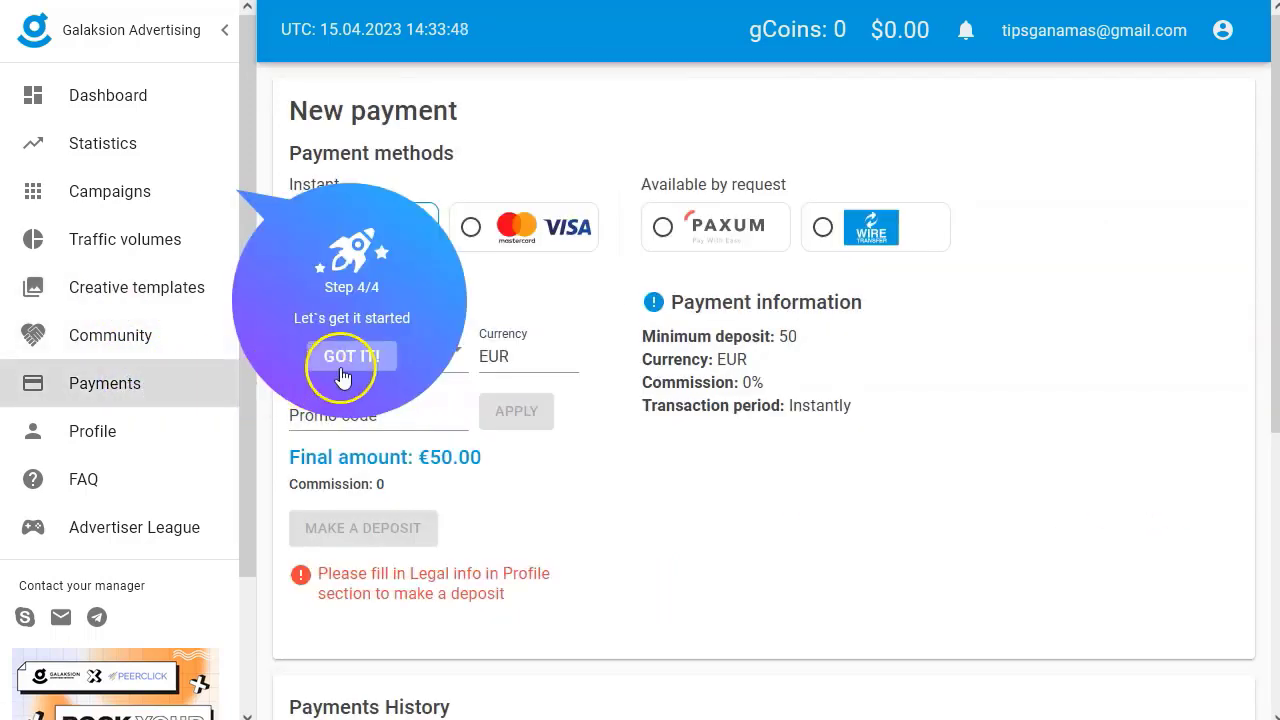
drag(645, 338, 785, 338)
click(782, 336)
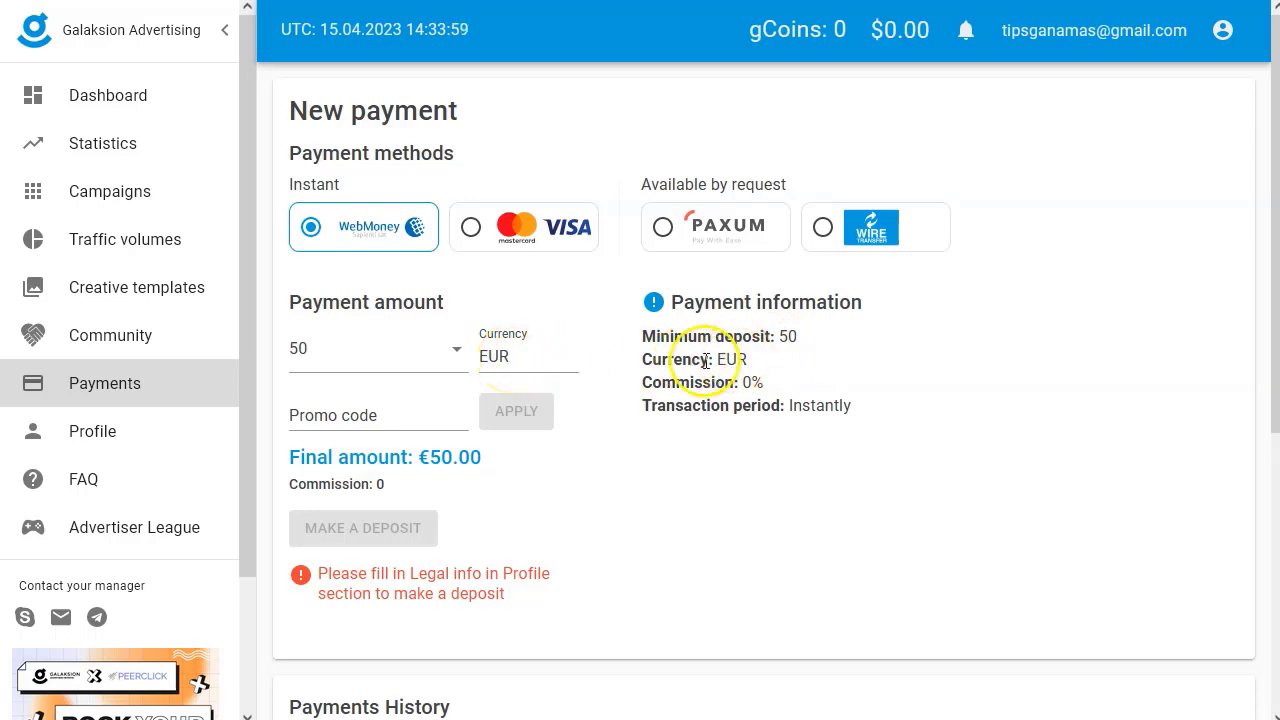
click(456, 349)
click(533, 367)
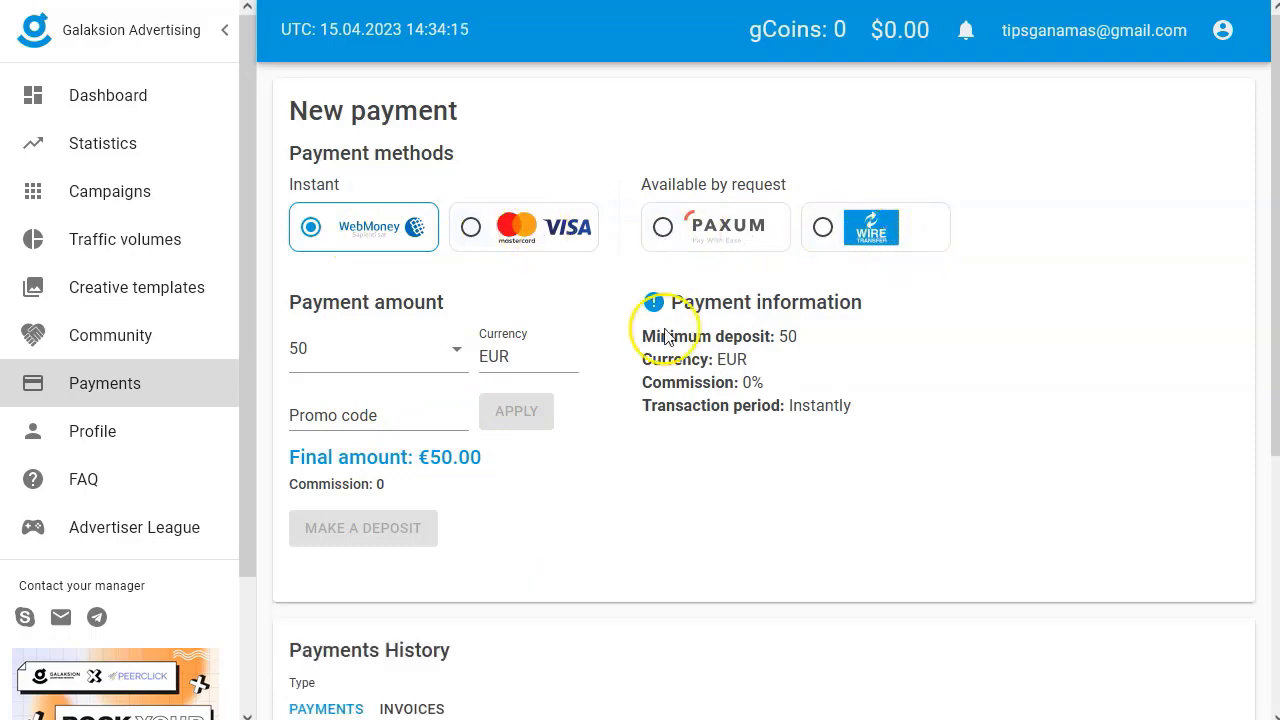
scroll(588, 502, down, 3)
click(370, 357)
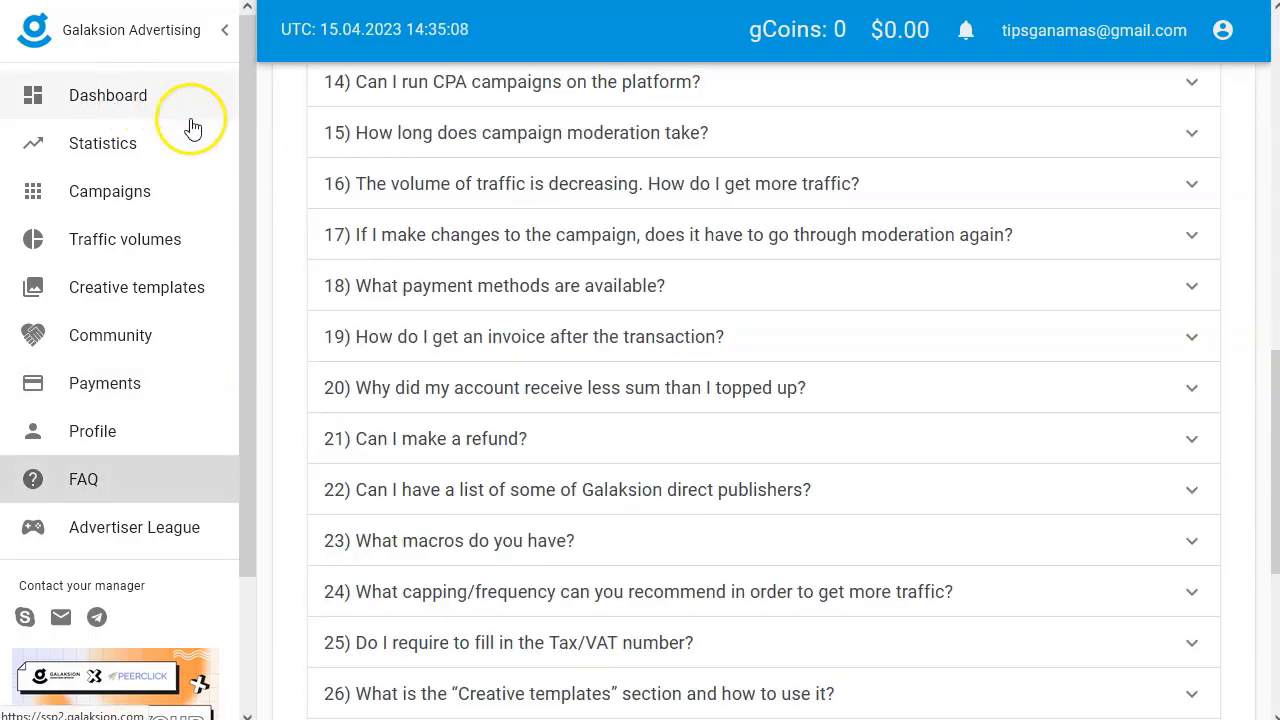
Step: Open the campaigns page, look over the status options and set the status filter to Paused
click(103, 195)
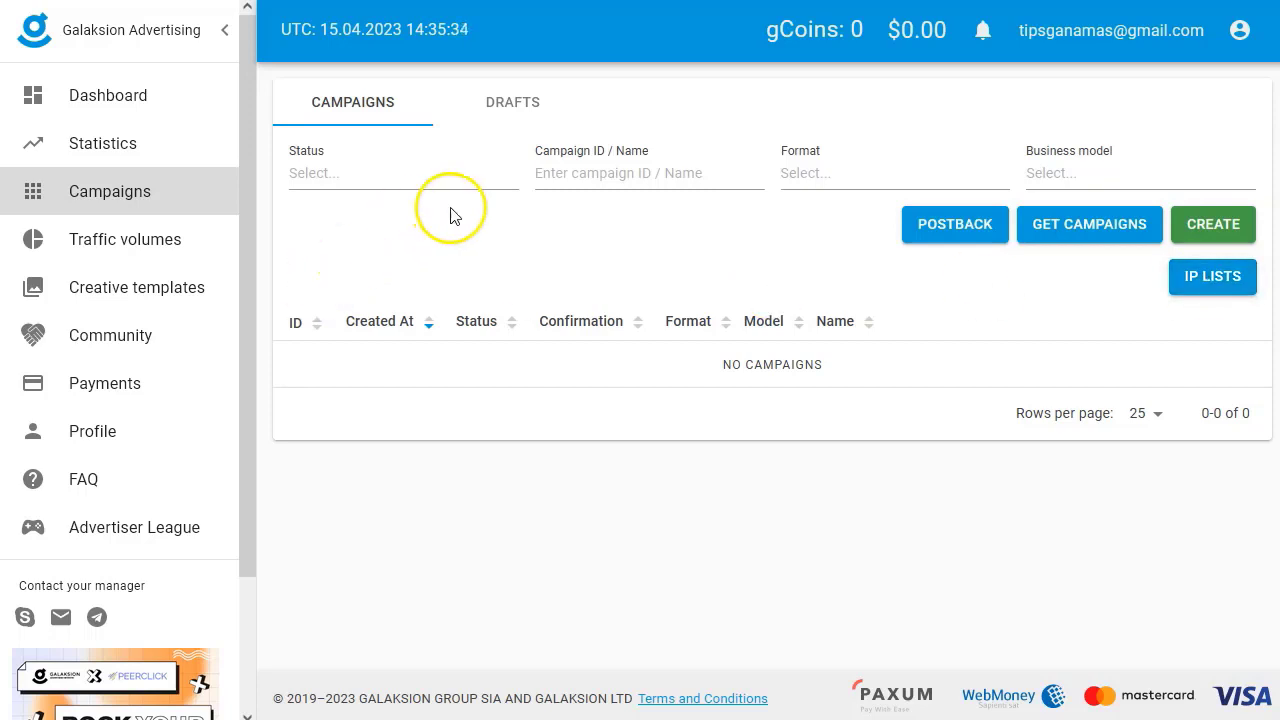
click(382, 175)
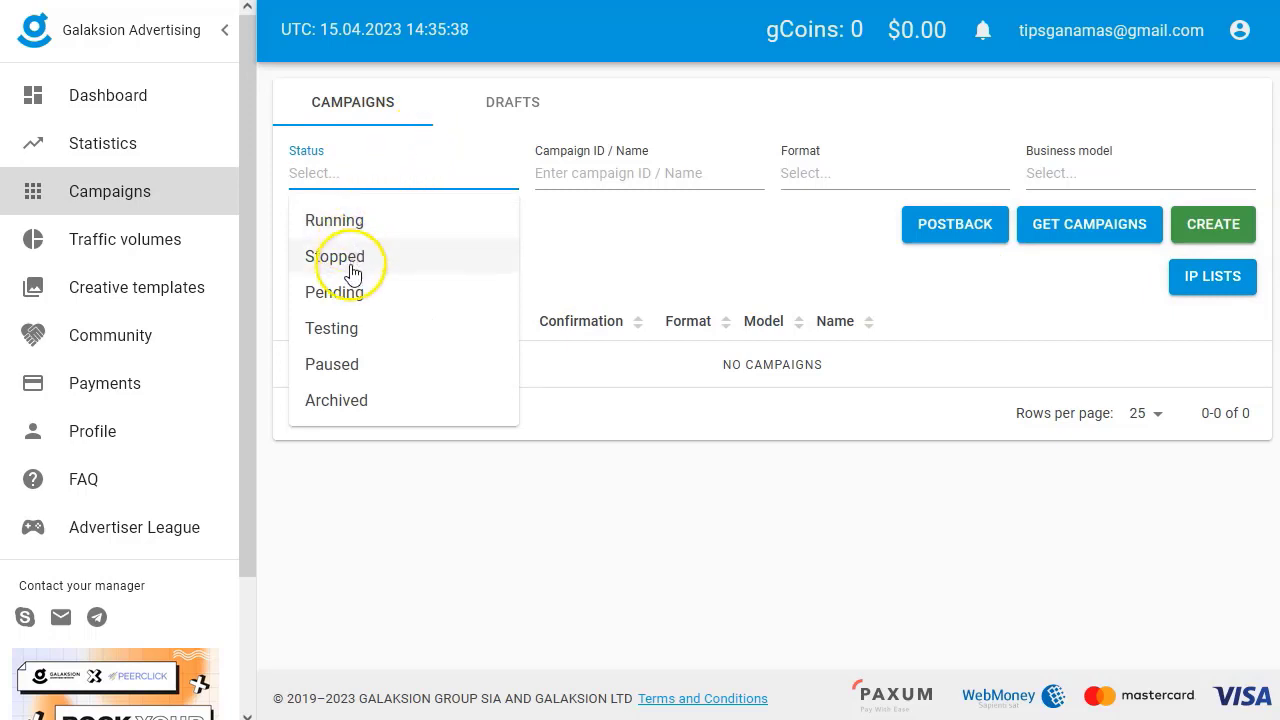
click(348, 377)
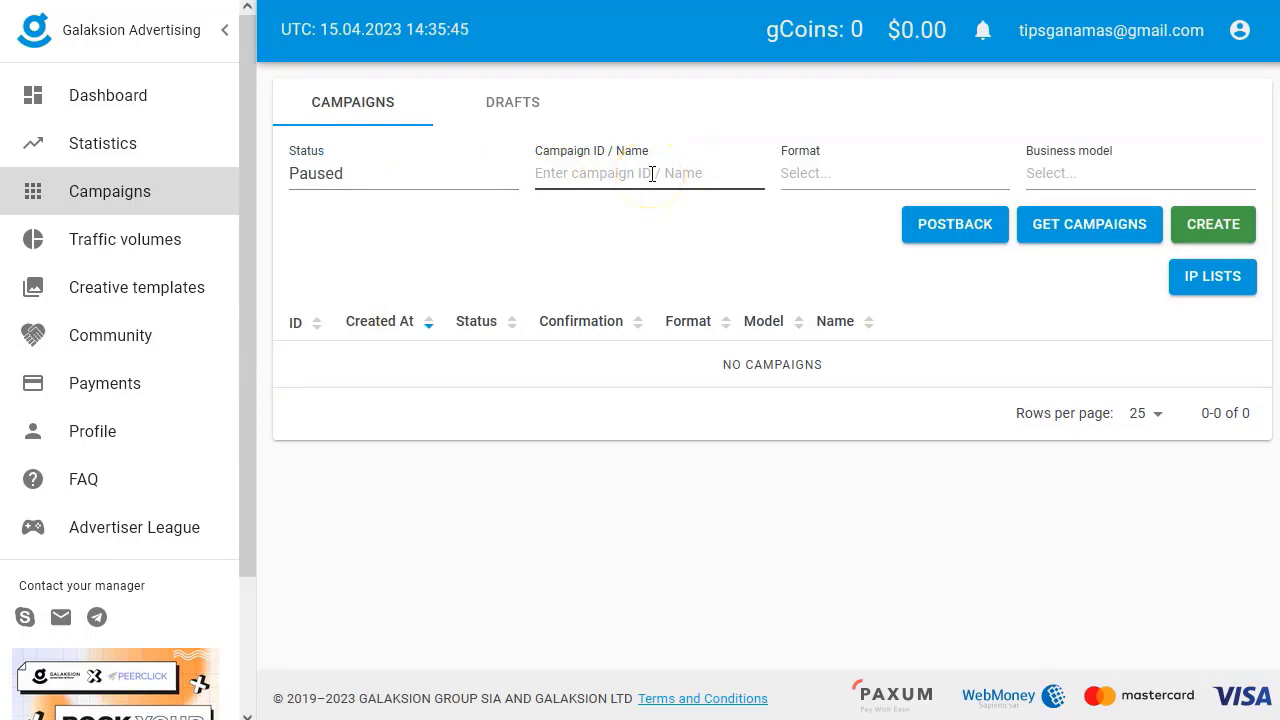
Step: Start creating a campaign, read the notice about prohibited campaign types and accept it
click(1212, 227)
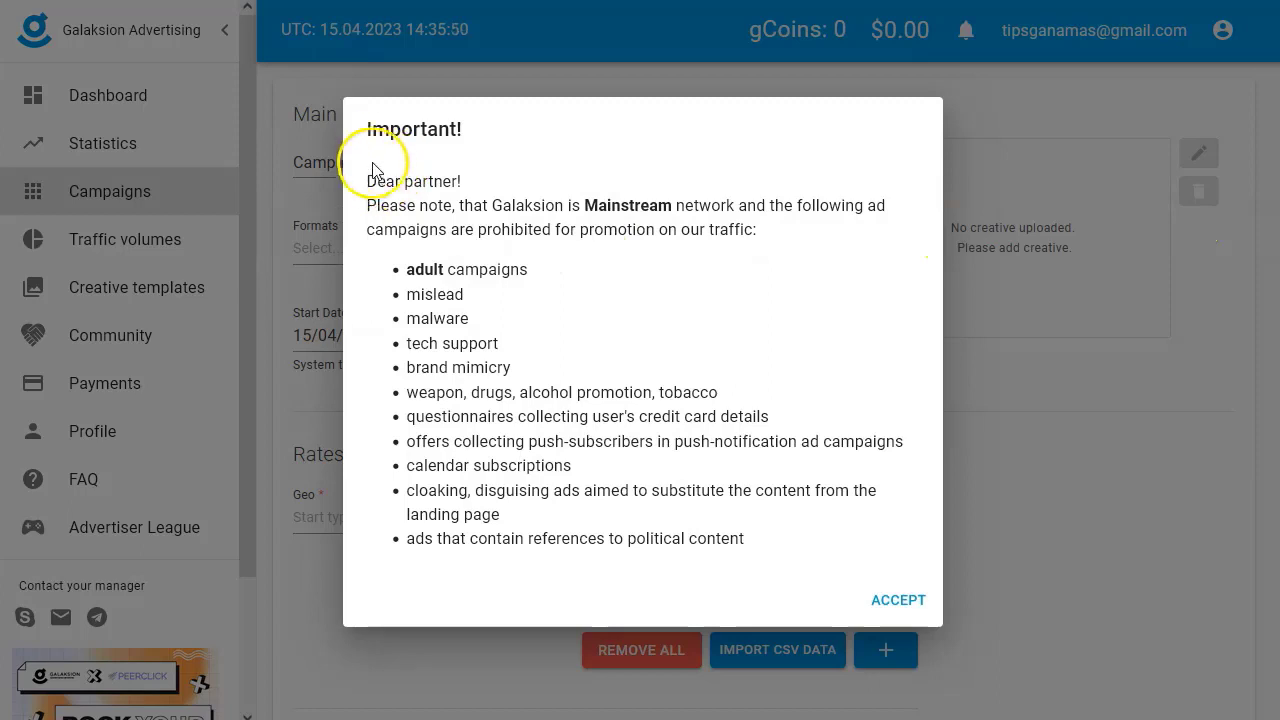
drag(360, 181, 463, 181)
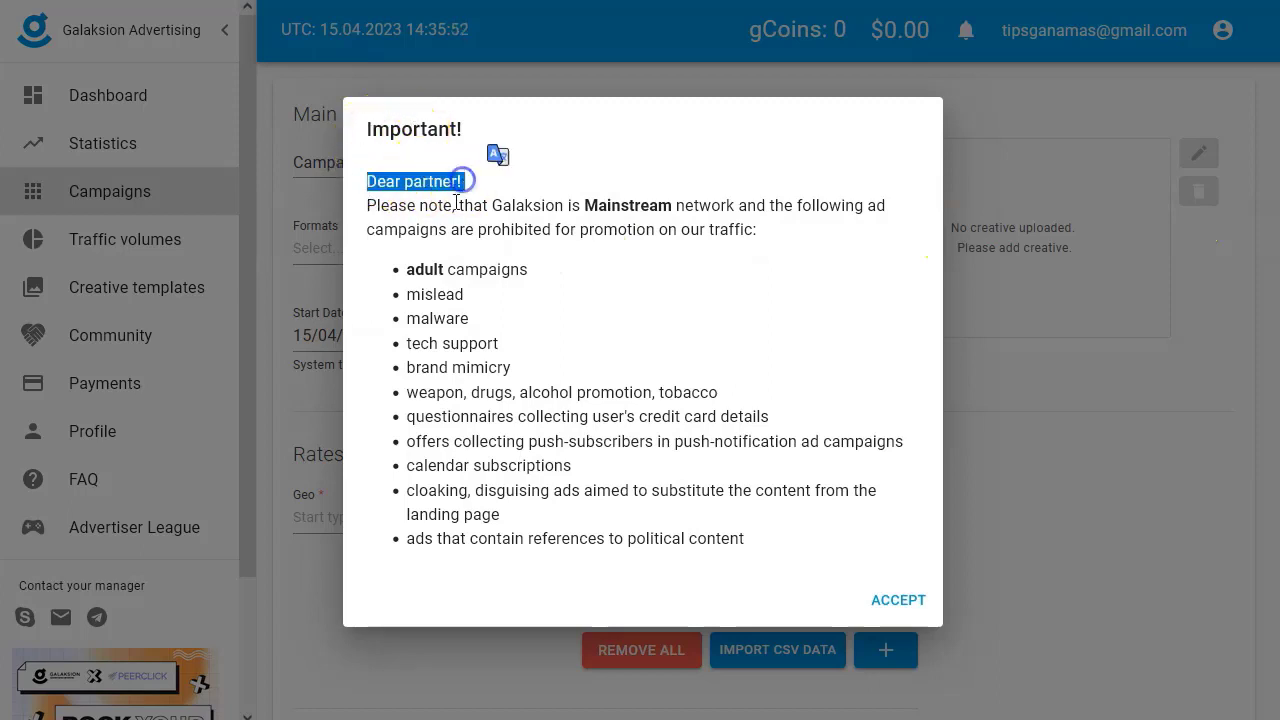
click(455, 203)
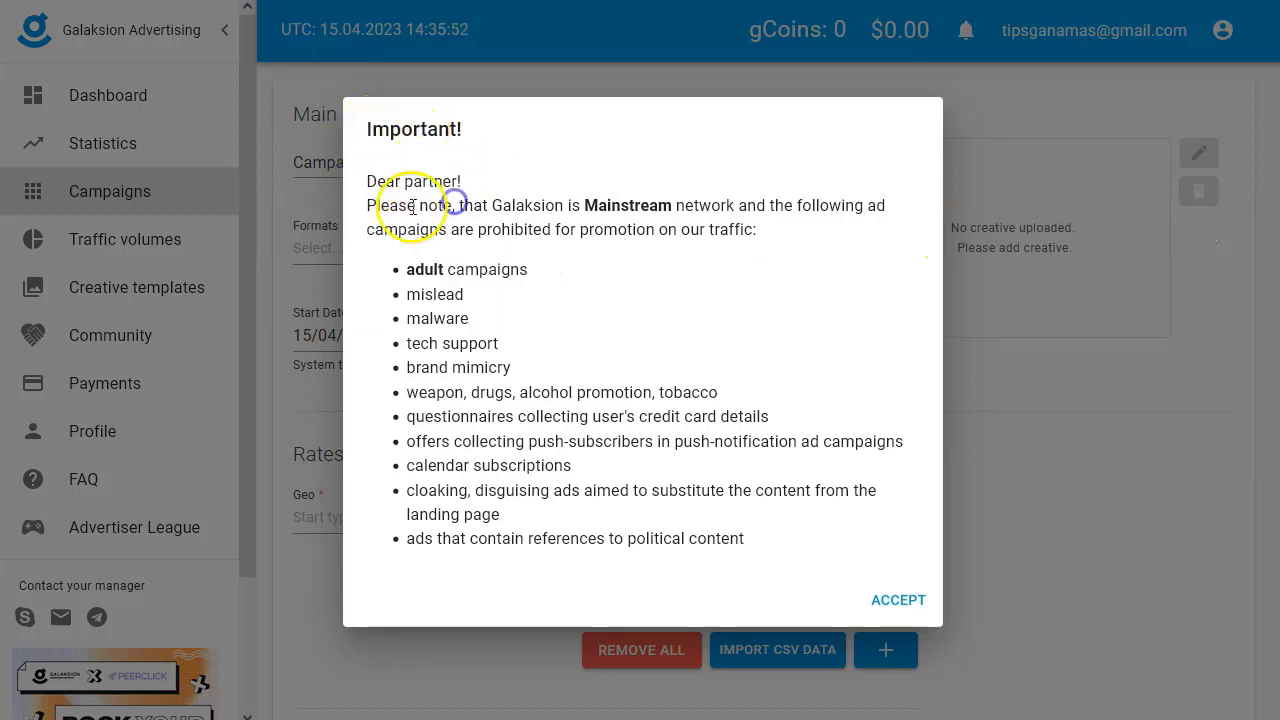
double_click(625, 208)
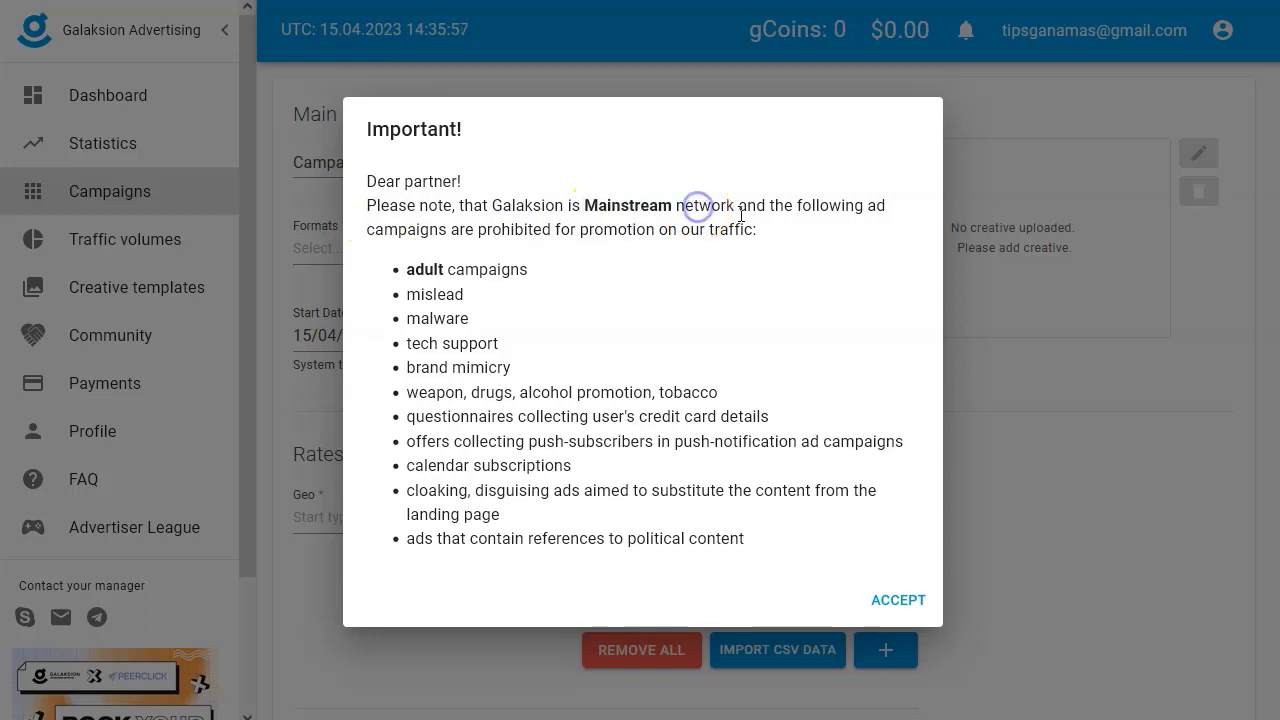
double_click(640, 205)
click(714, 223)
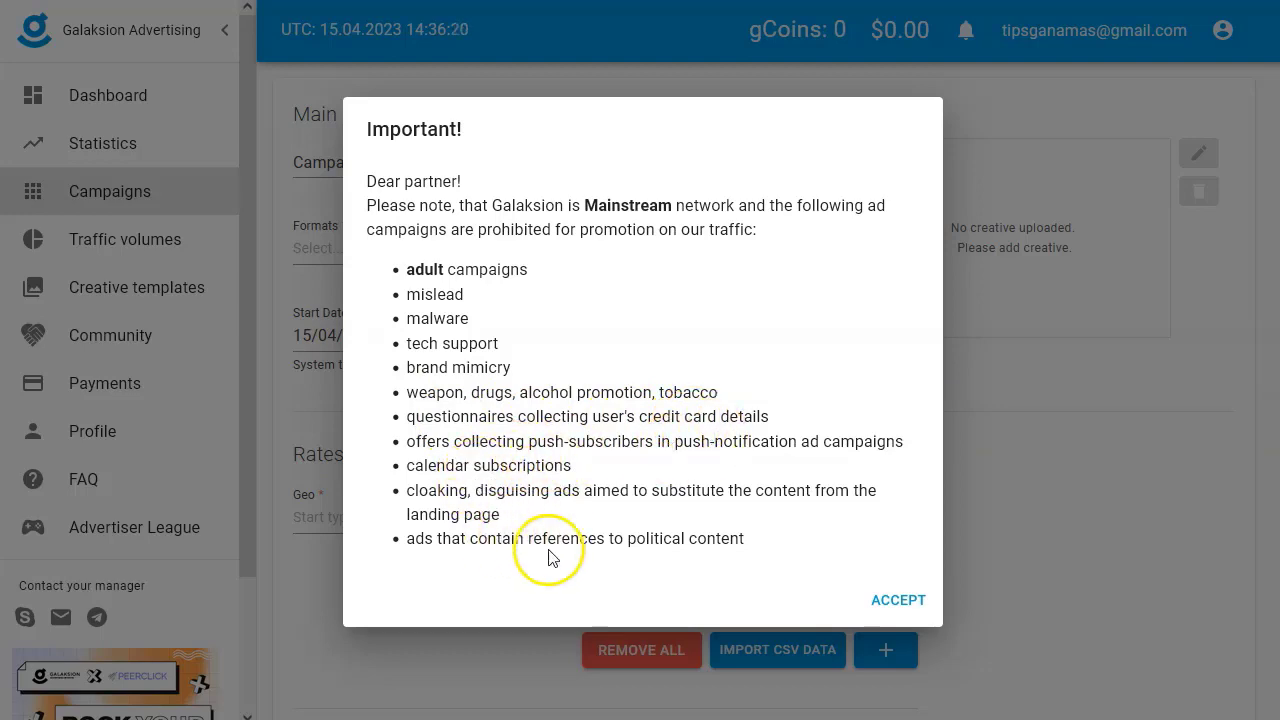
click(889, 599)
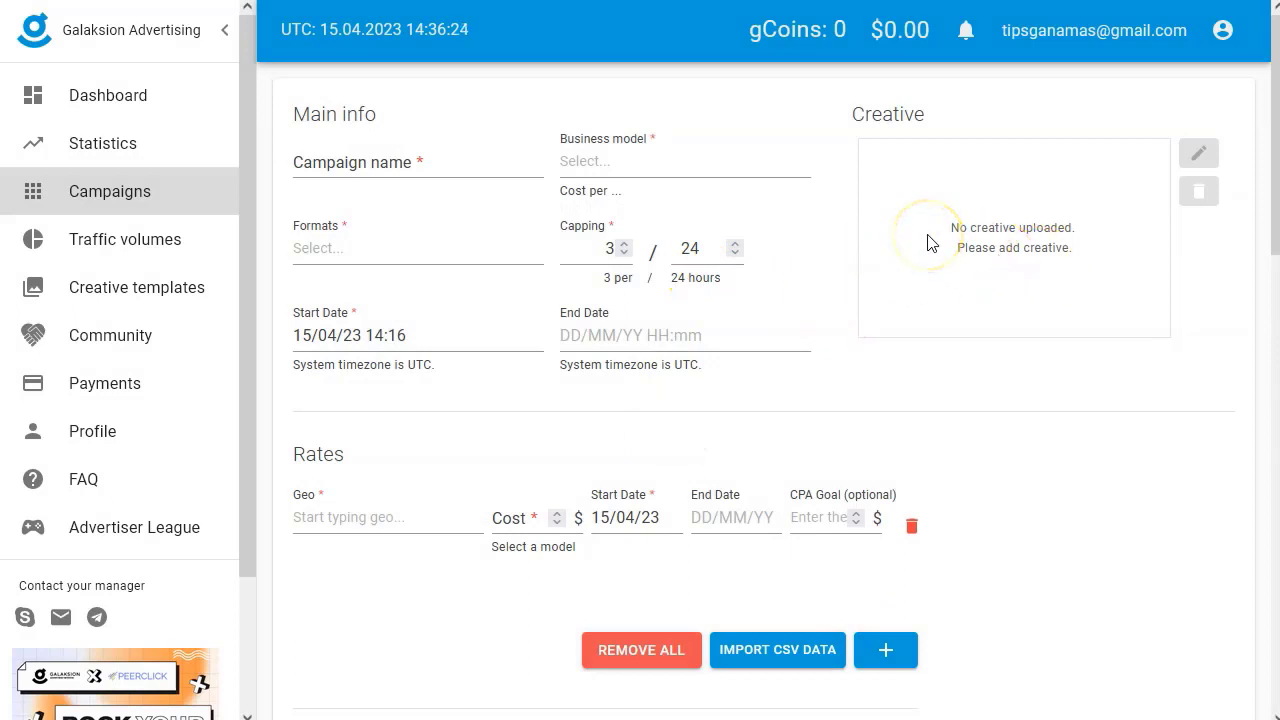
Step: Name the campaign test27 and set its business model to CPM
click(350, 164)
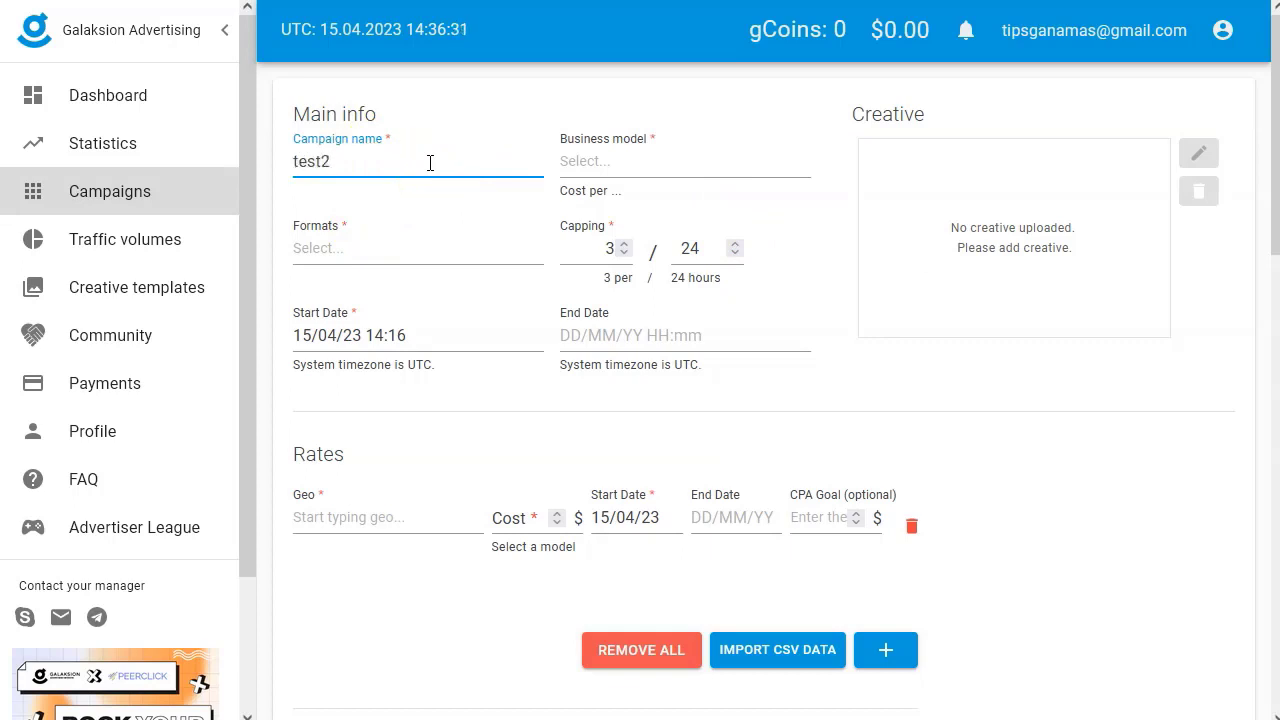
click(608, 164)
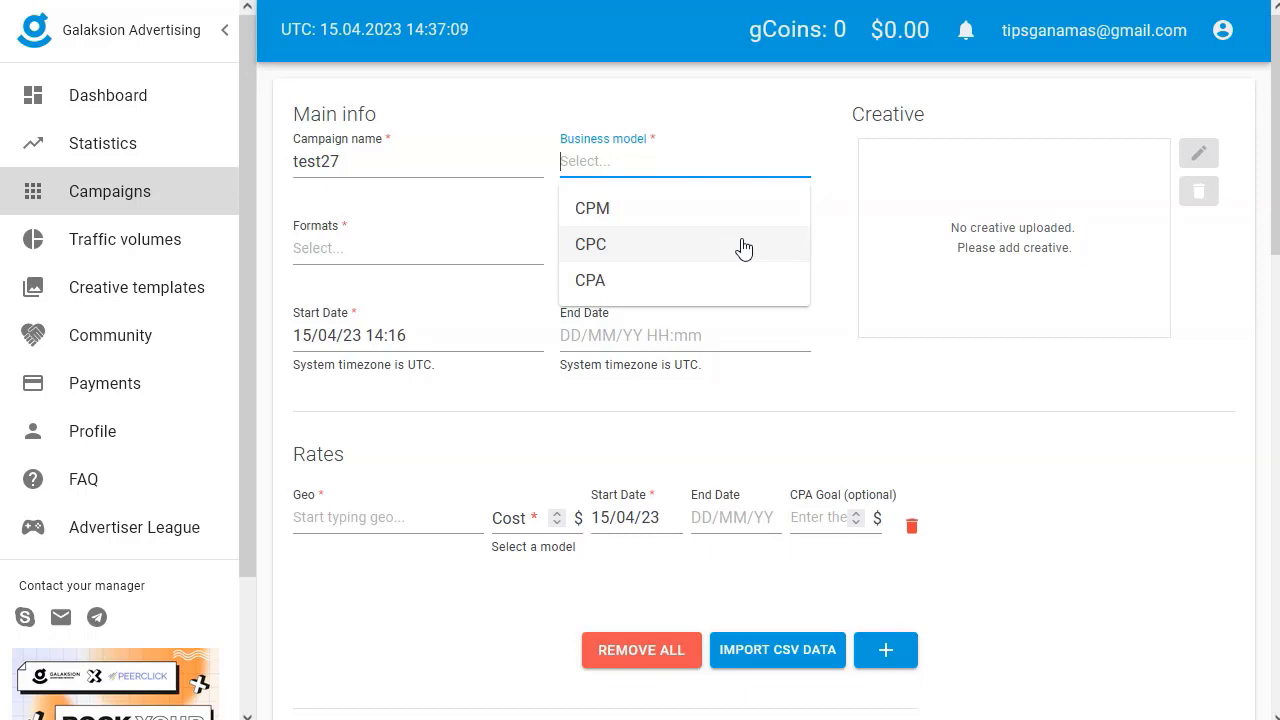
click(760, 290)
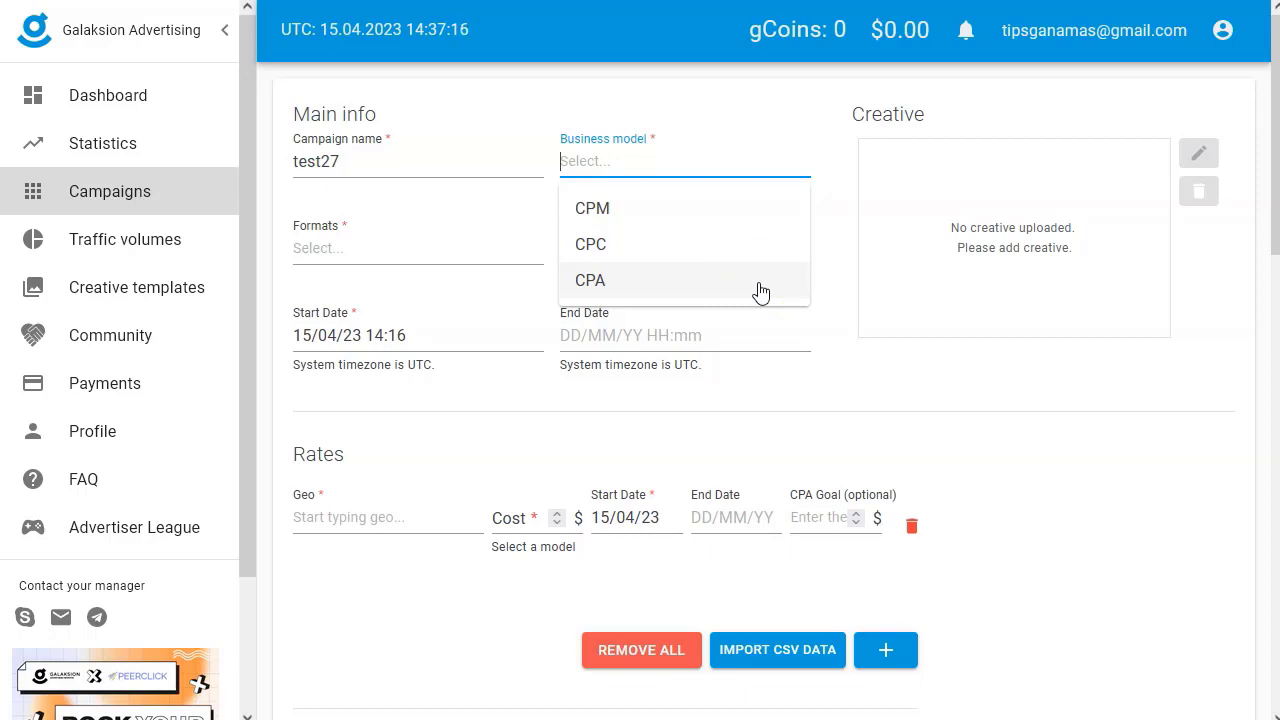
click(669, 219)
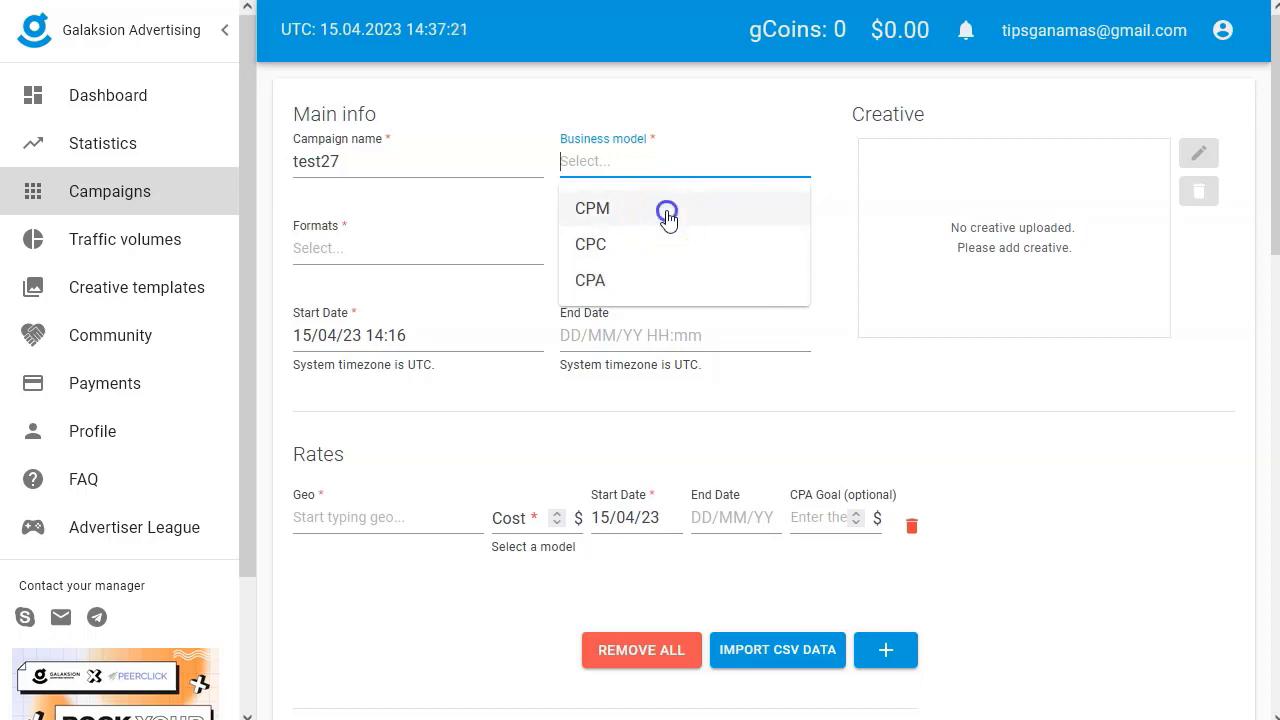
click(668, 216)
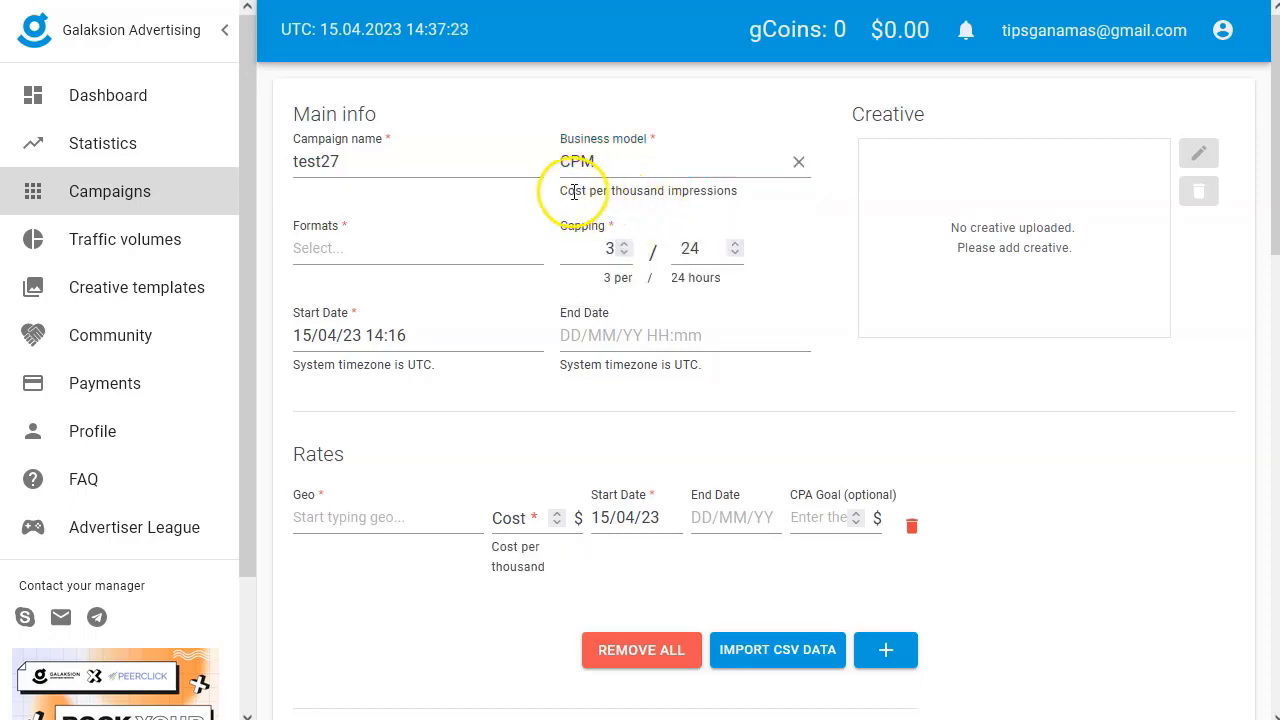
Step: Compare the CPM and CPC cost descriptions by switching the business model to CPC and back to CPM
drag(553, 193, 563, 190)
click(641, 191)
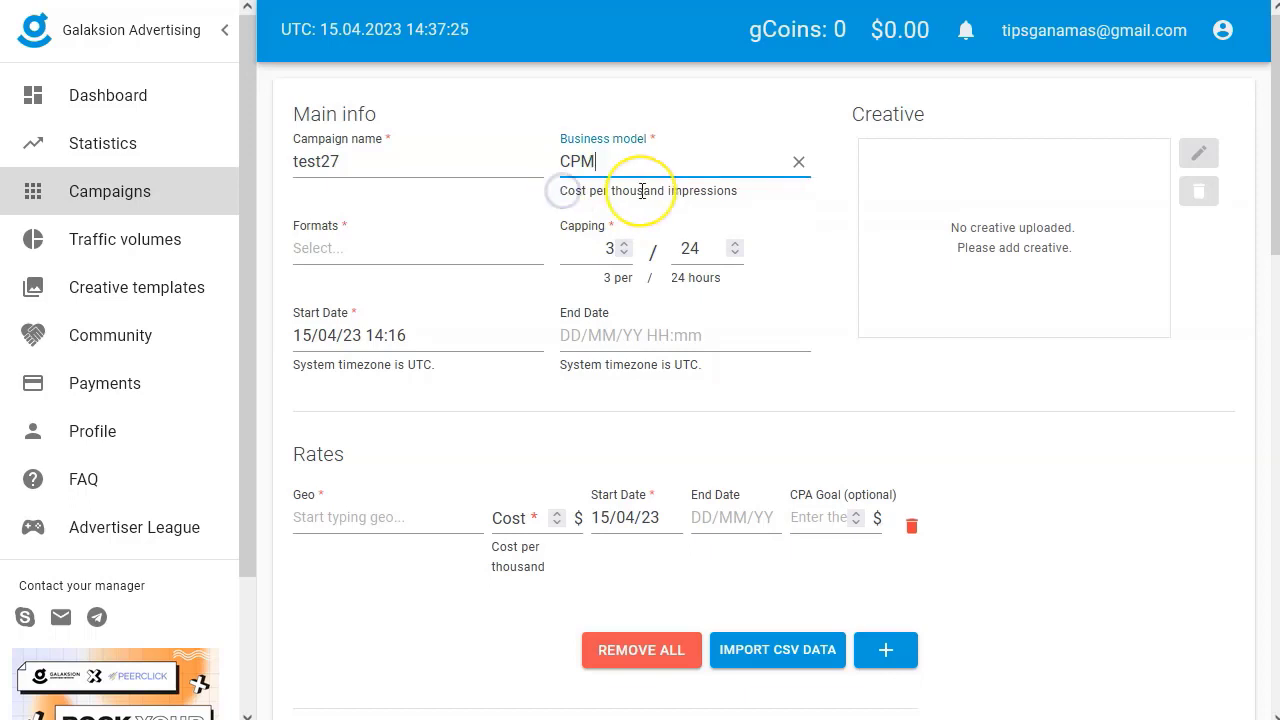
click(798, 162)
click(699, 161)
click(632, 244)
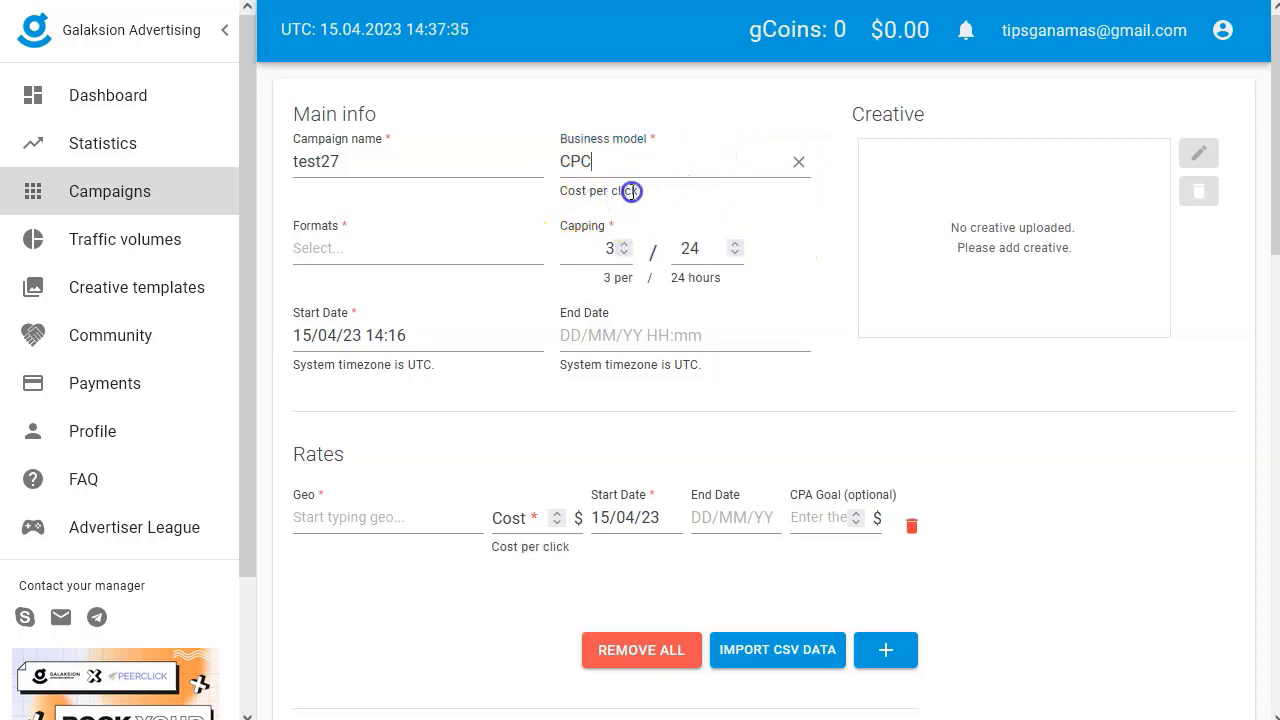
click(798, 162)
click(706, 164)
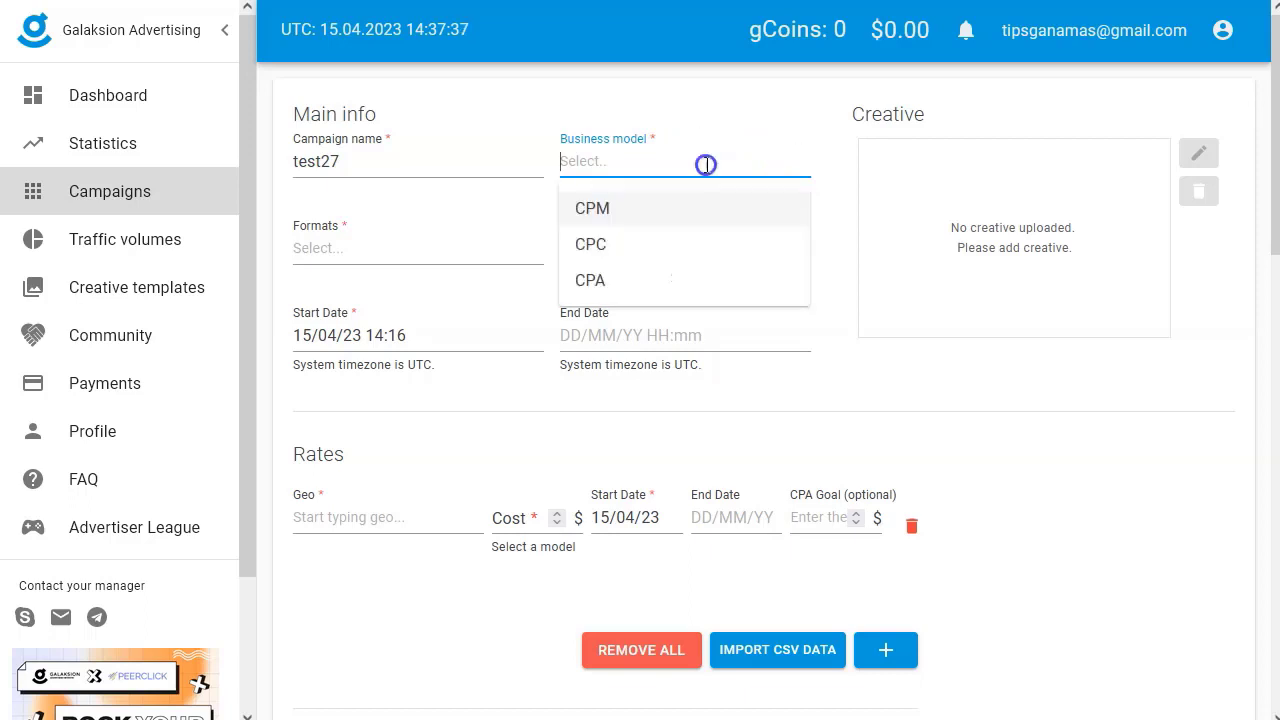
click(664, 208)
Step: Choose Push-Notification as the campaign format and open its creative upload
click(380, 254)
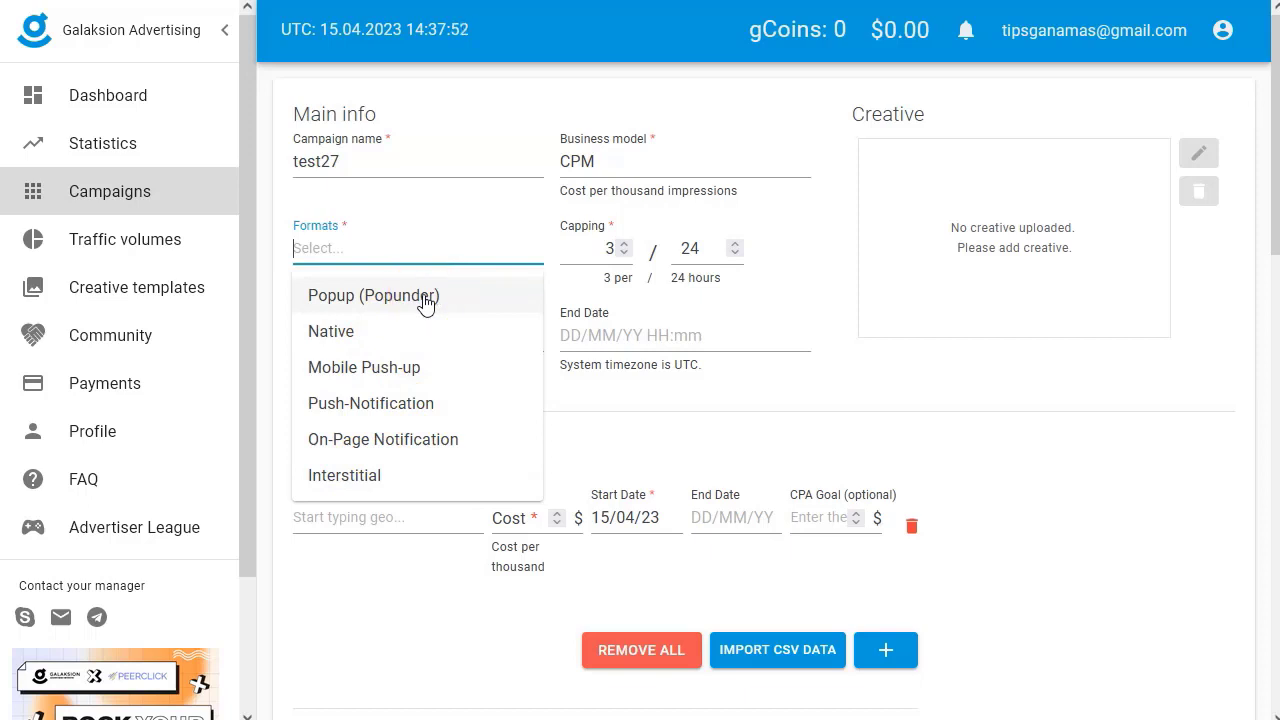
click(371, 339)
click(397, 408)
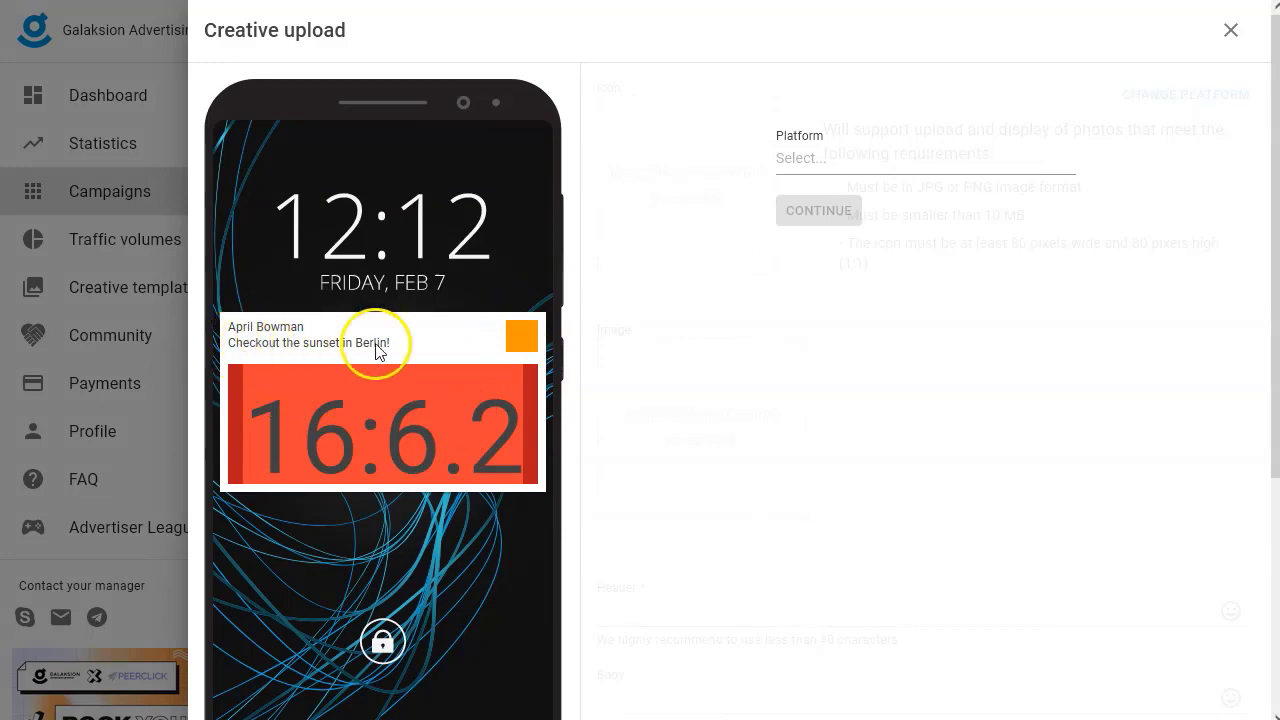
Step: Close the creative upload and switch the campaign format to Popup (Popunder) to check whether it supports creatives
click(1230, 32)
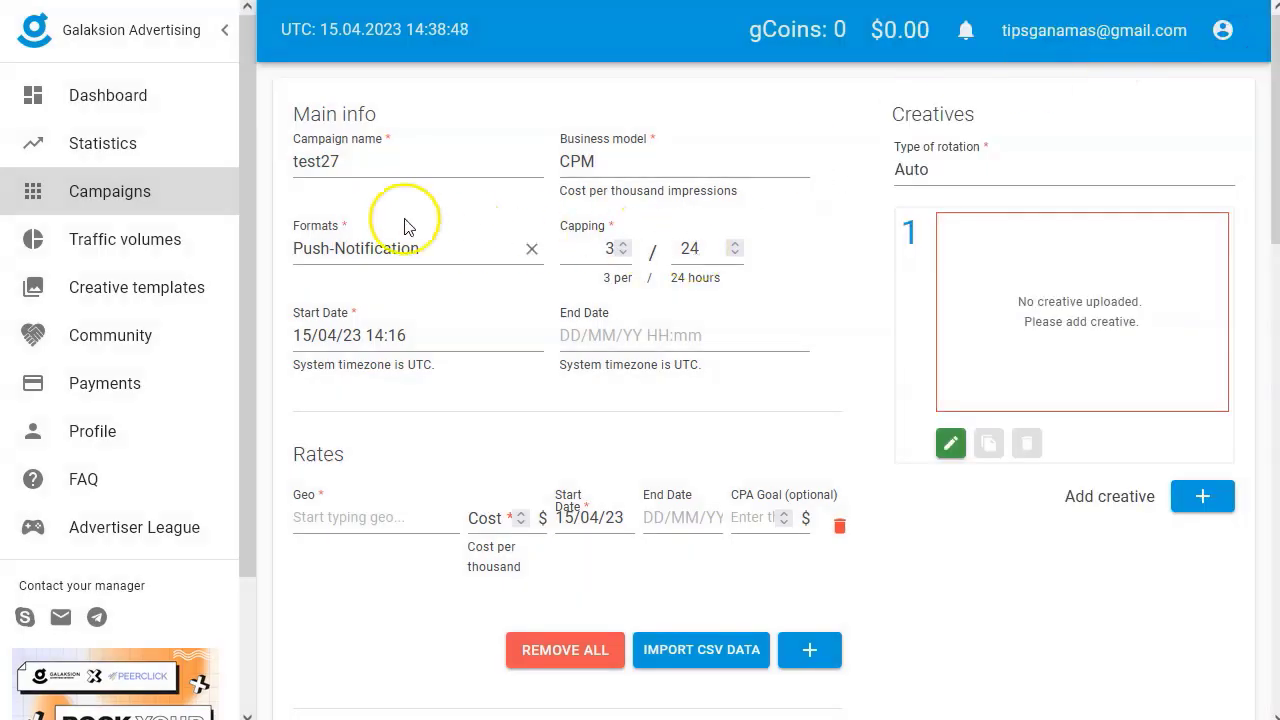
click(447, 248)
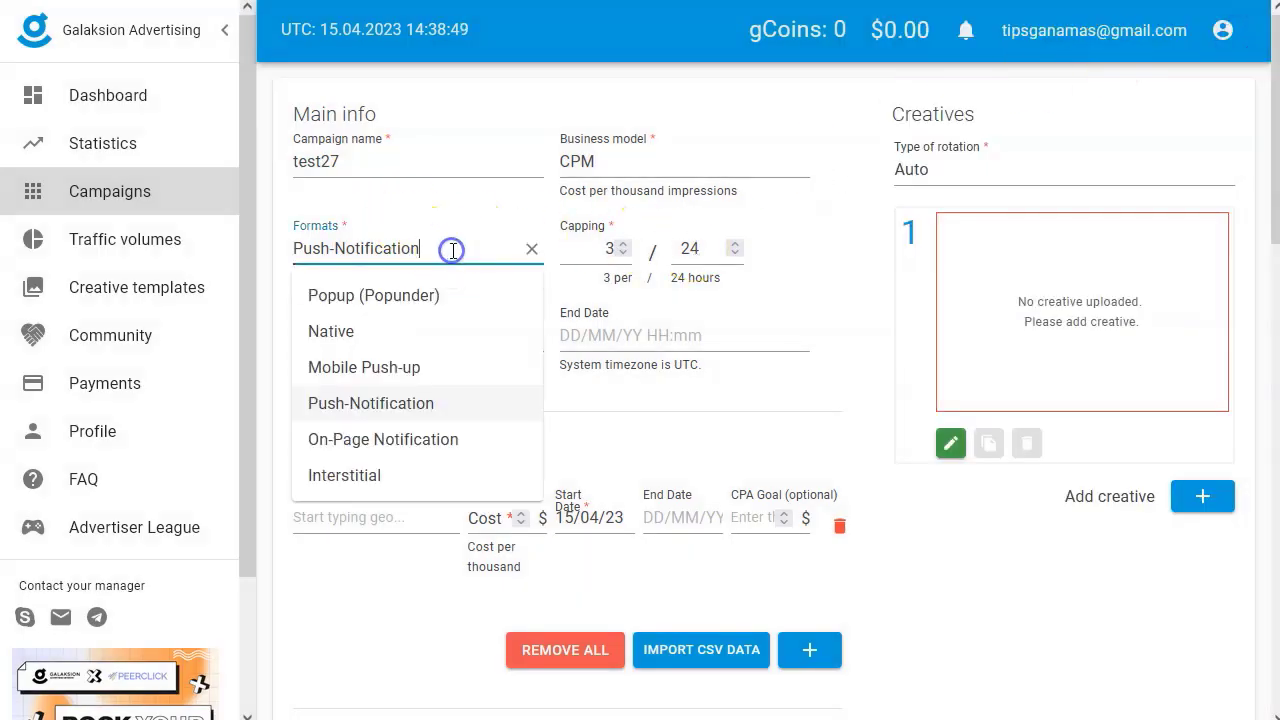
click(366, 297)
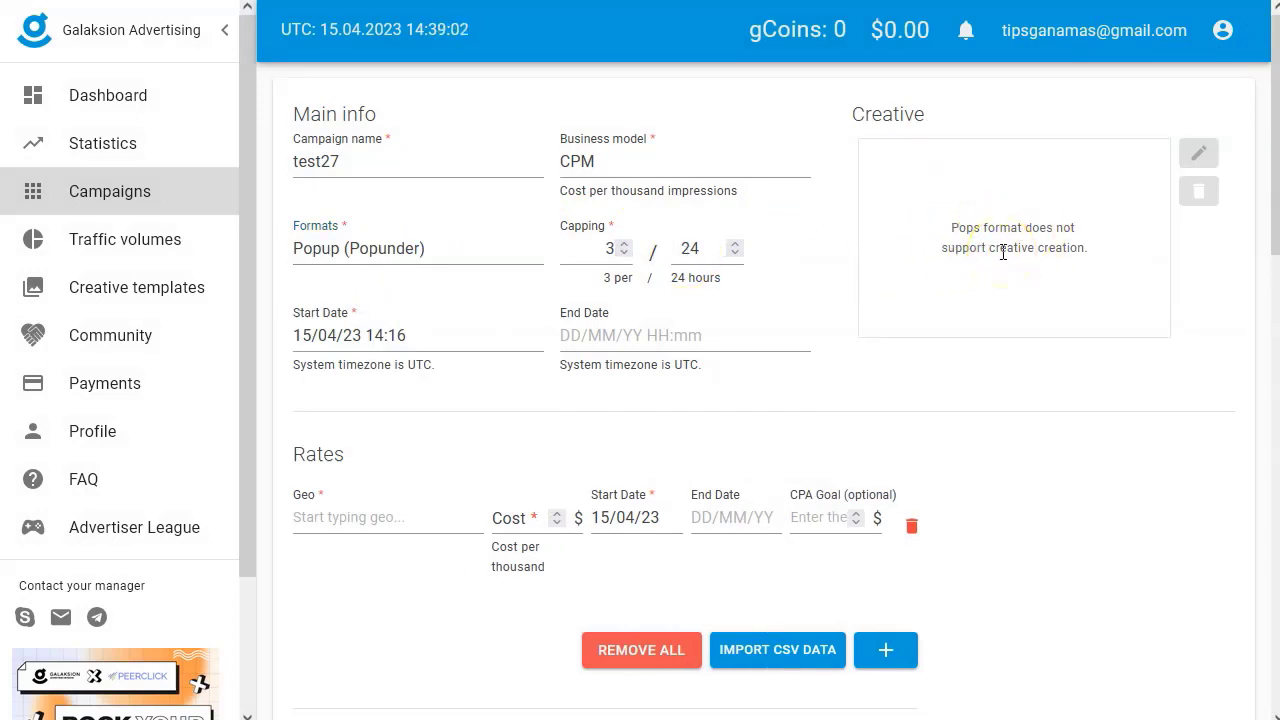
click(1003, 253)
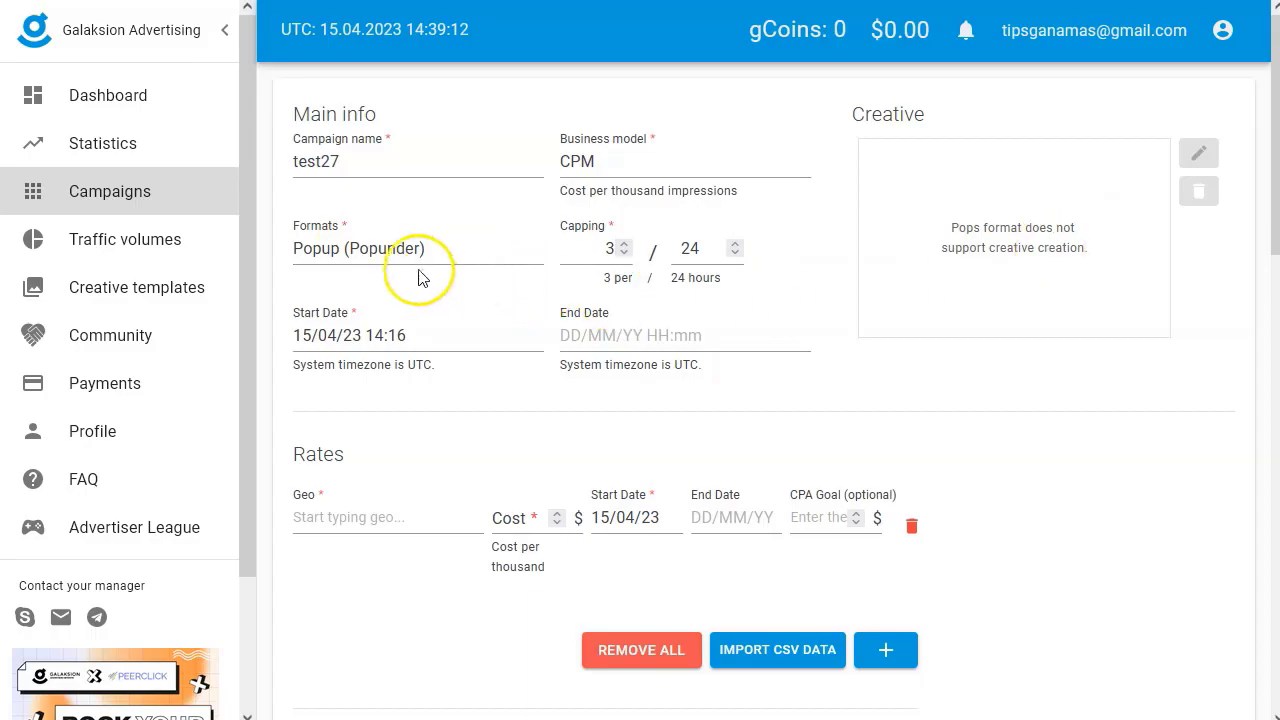
Step: Switch the campaign format to Native, review its creative upload requirements, text fields and recommended templates, and close the upload
click(429, 251)
click(414, 334)
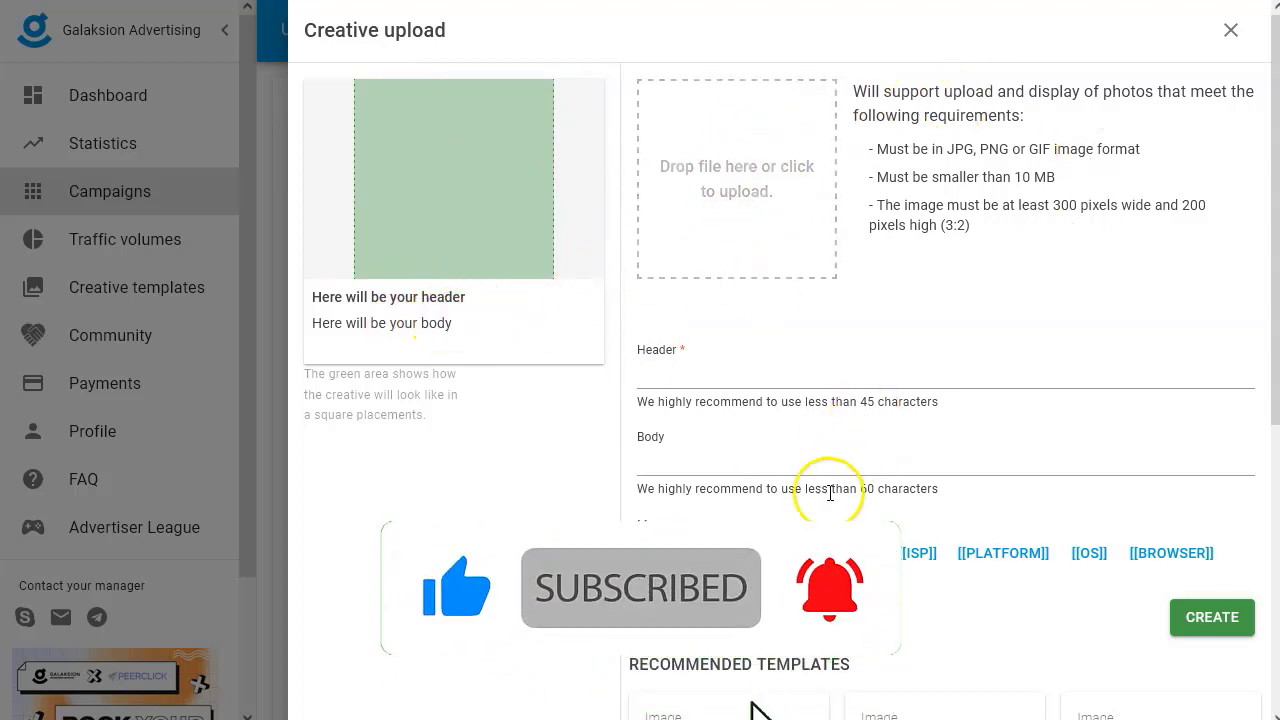
scroll(726, 513, down, 2)
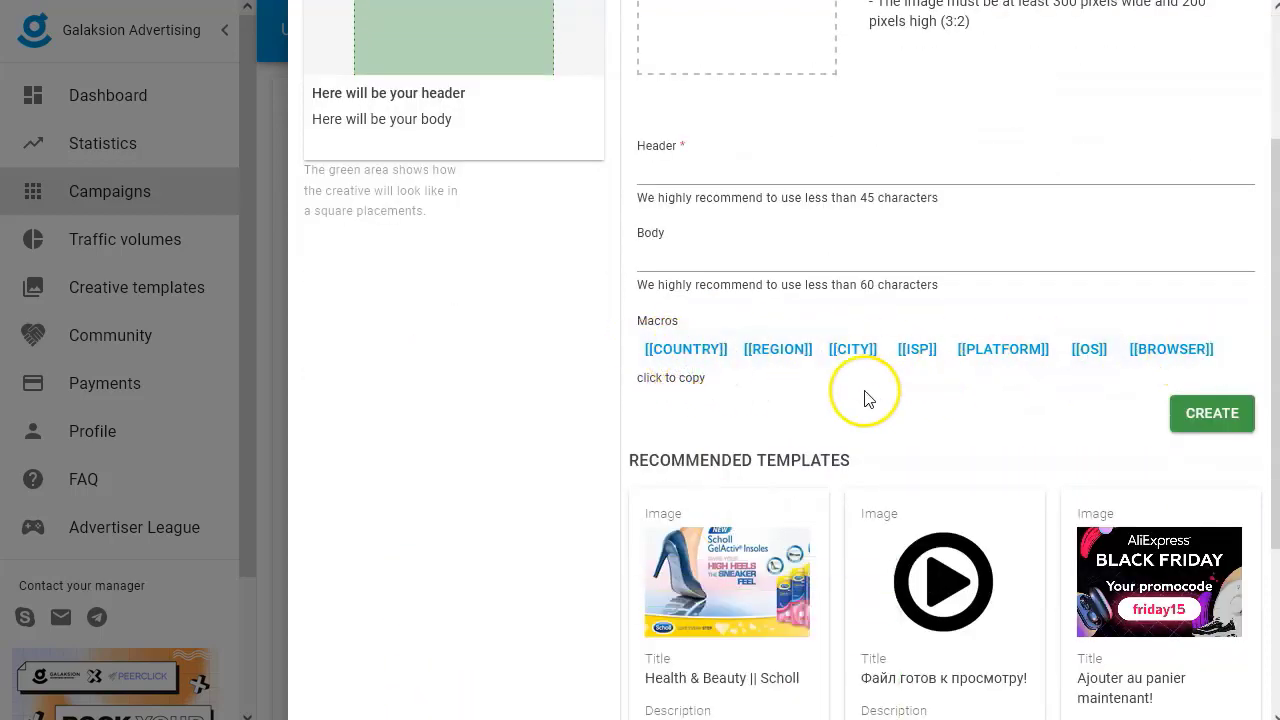
scroll(813, 390, down, 2)
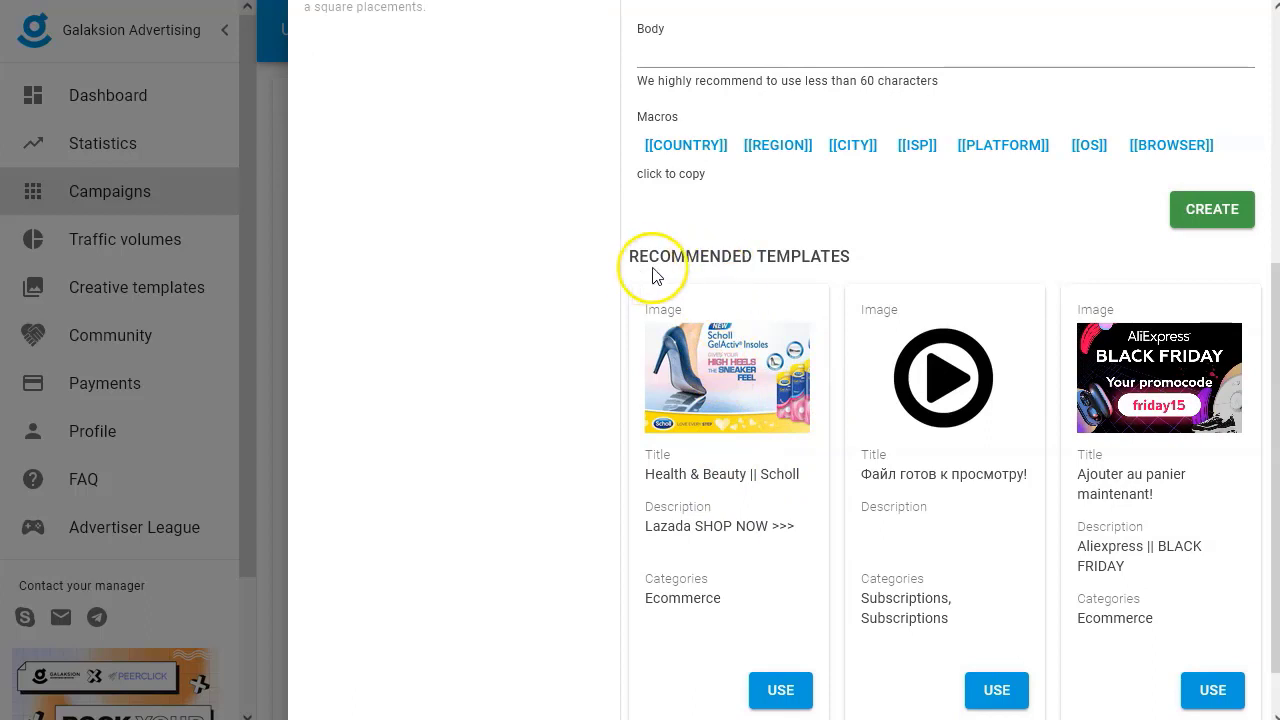
scroll(733, 365, down, 1)
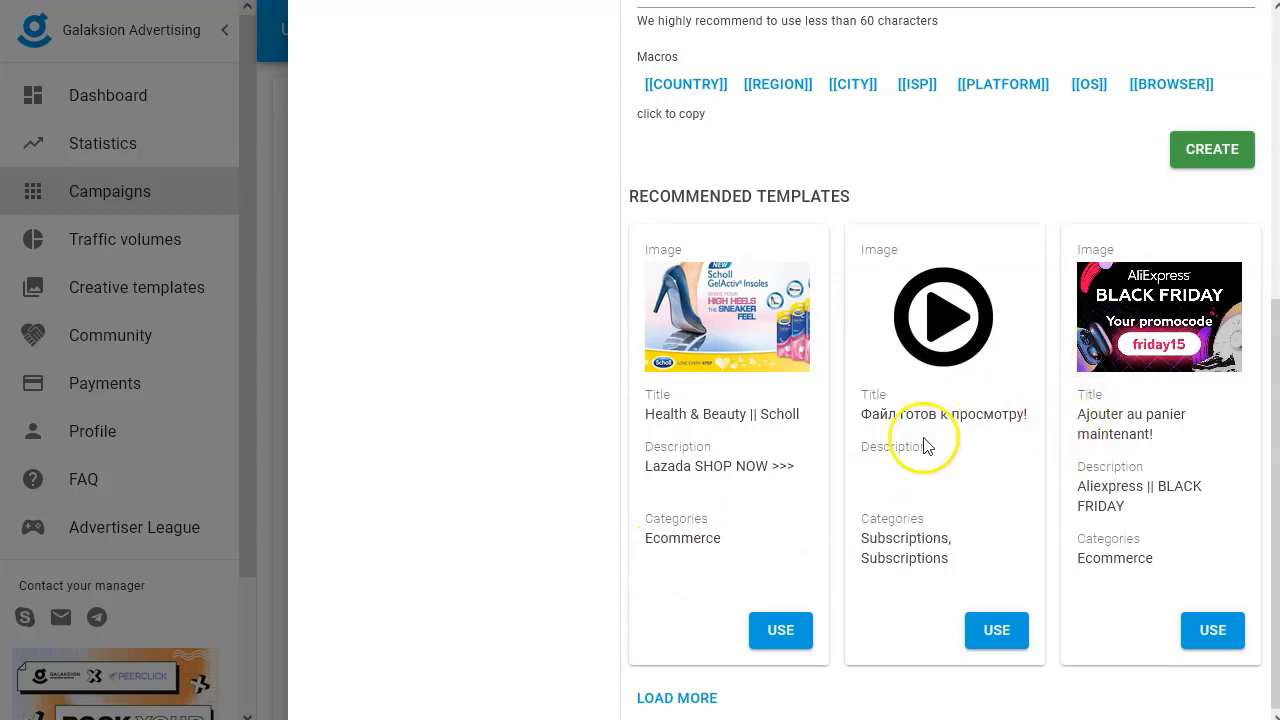
scroll(948, 425, up, 1)
scroll(948, 425, up, 6)
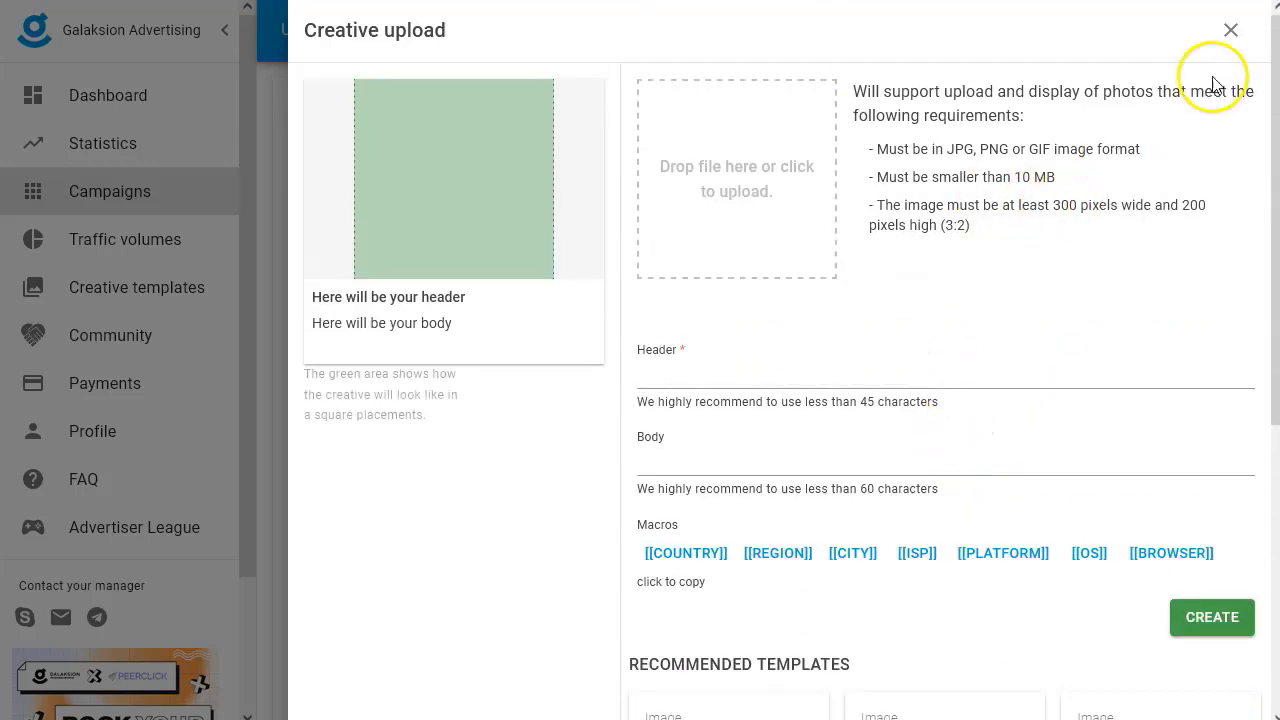
click(1230, 32)
Step: Set the campaign format back to Push-Notification and start a creative for the Mobile platform
click(398, 248)
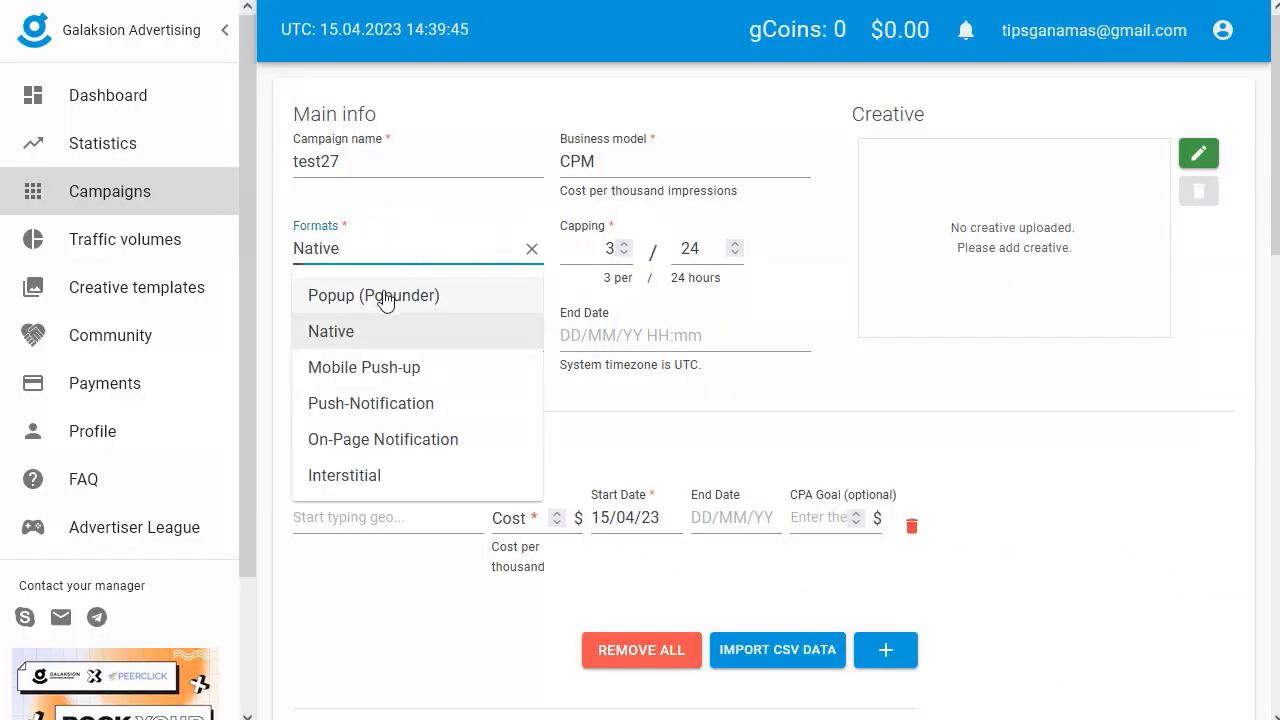
click(391, 403)
click(886, 150)
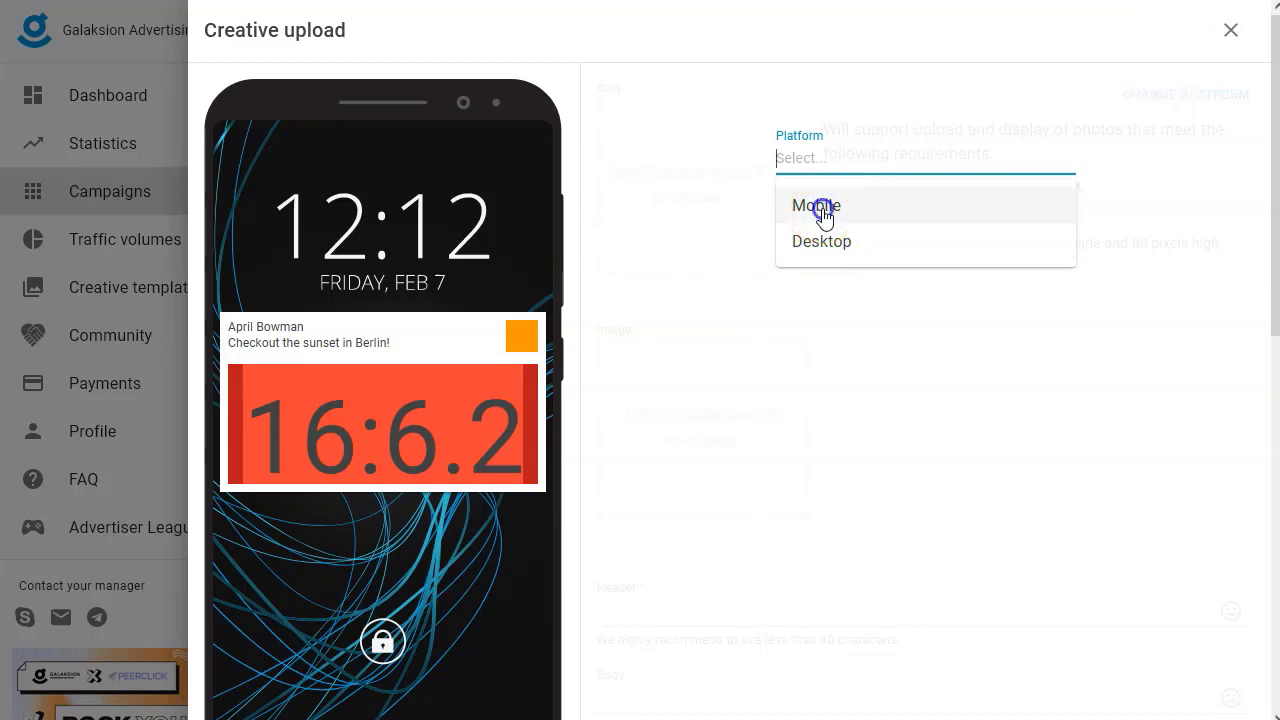
click(820, 206)
click(823, 212)
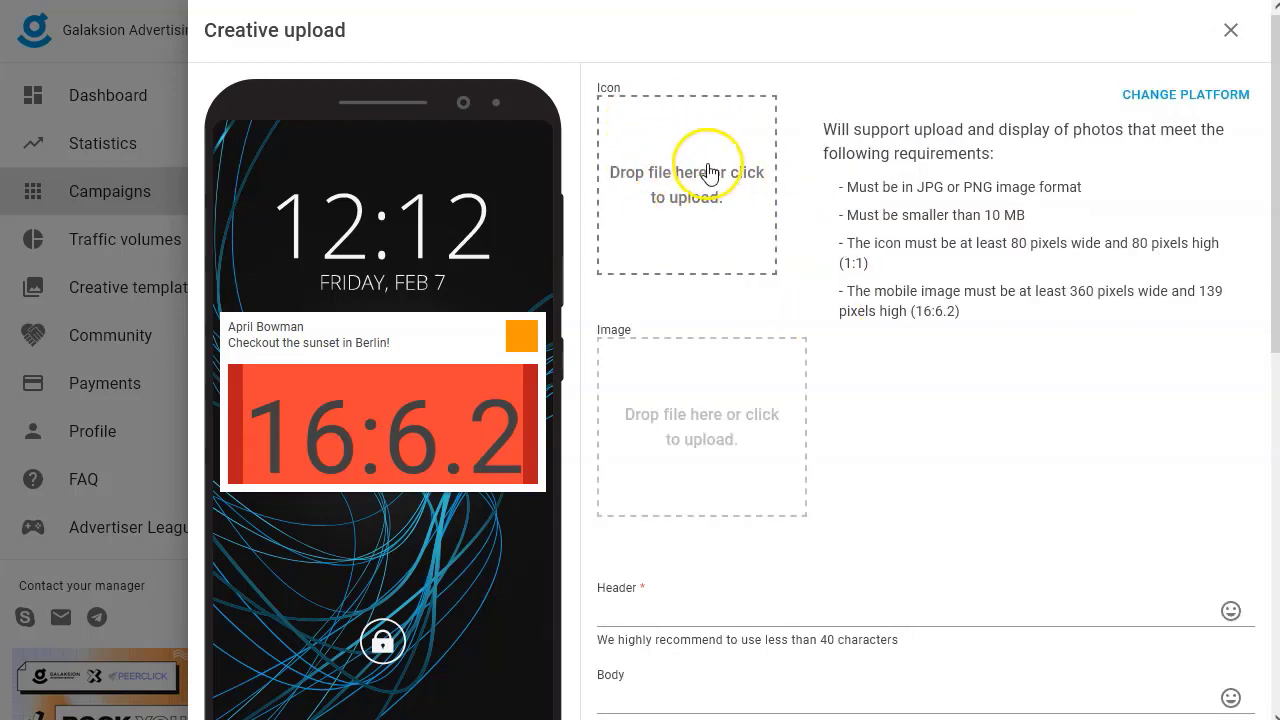
Step: Examine the size requirements for the push notification's icon and mobile image, along with the header, body and macros fields
click(1009, 244)
drag(1038, 244, 1150, 243)
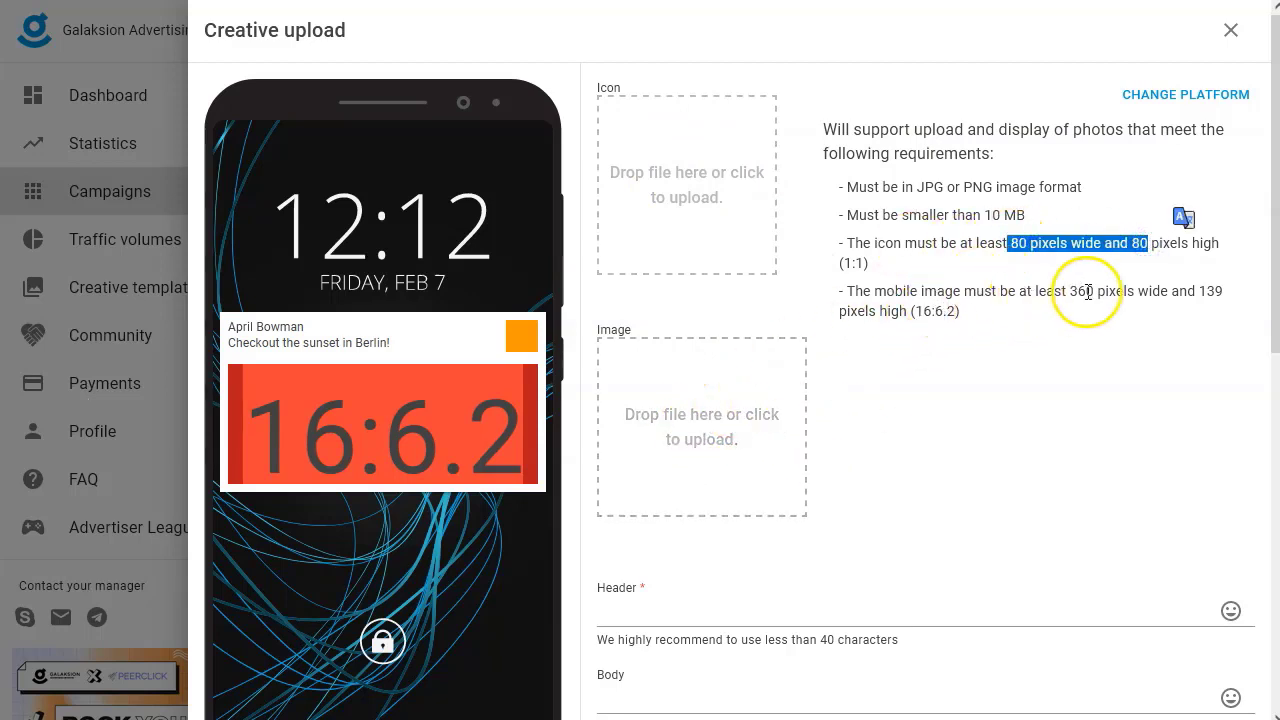
drag(1070, 291, 1226, 292)
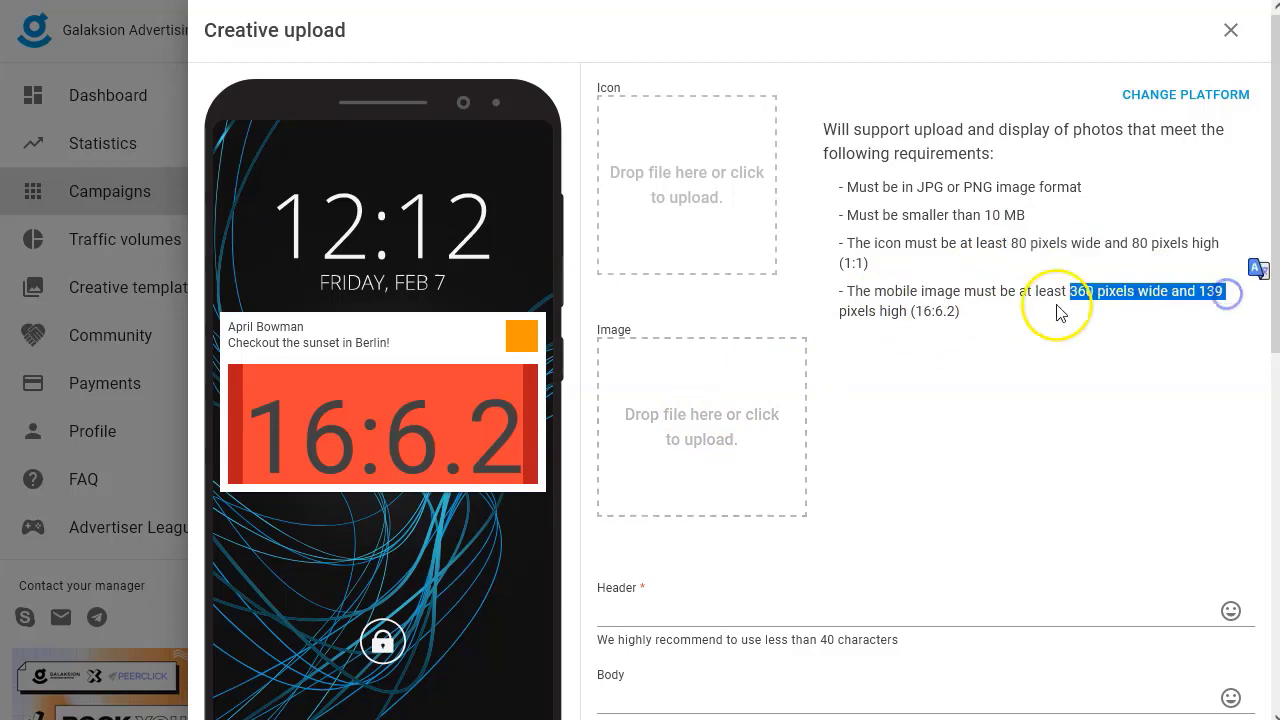
click(1056, 300)
scroll(731, 534, down, 3)
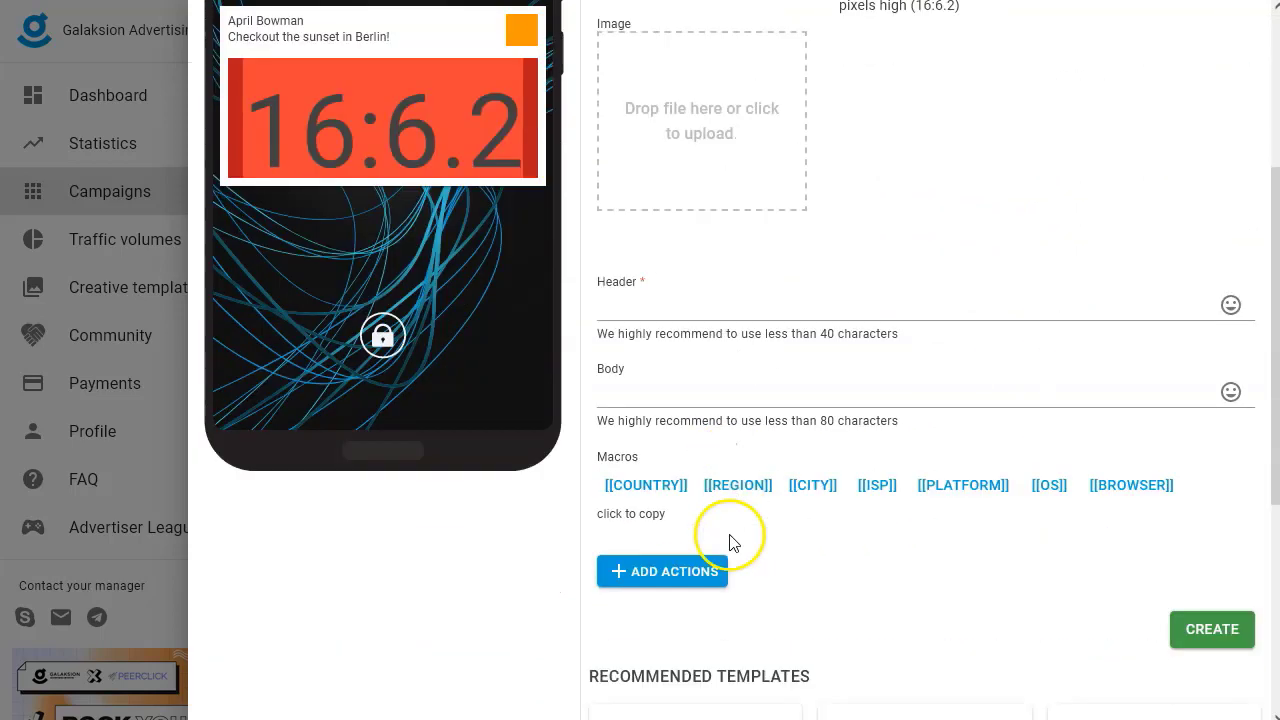
scroll(727, 530, up, 3)
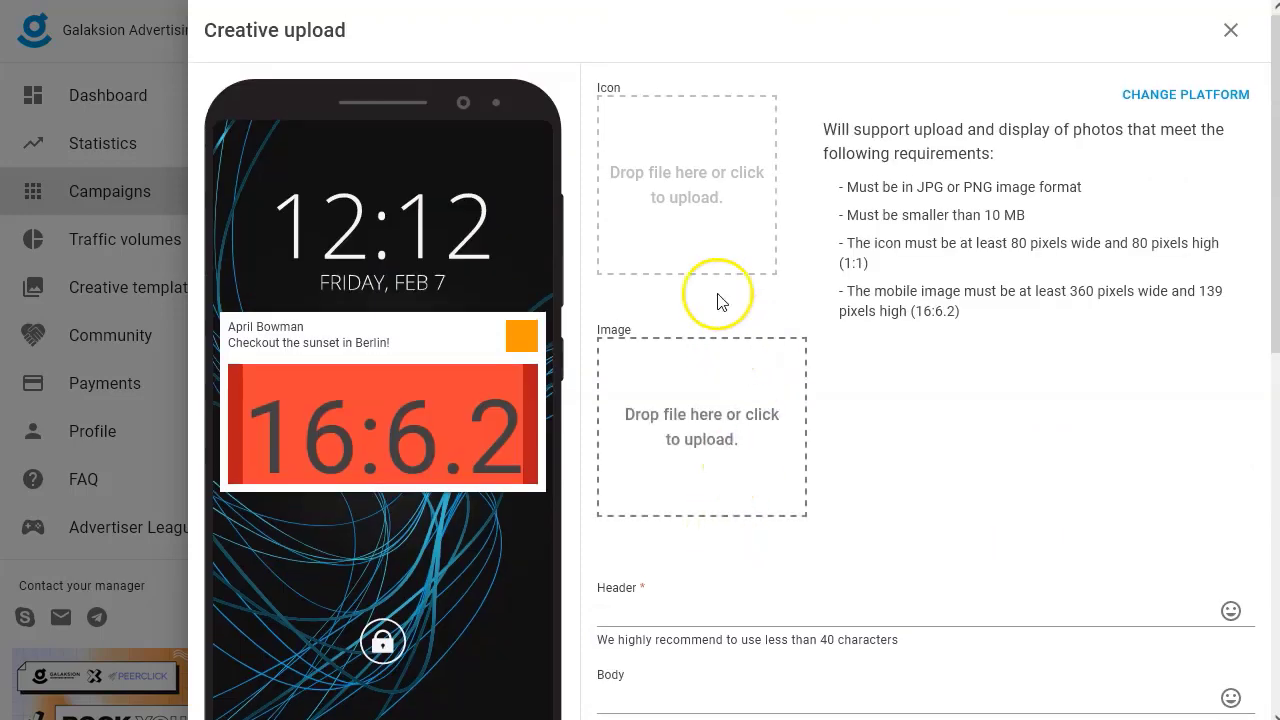
Step: Add an action with a smiling-face-with-hearts emoji as its first button, leaving the link empty
scroll(840, 370, down, 4)
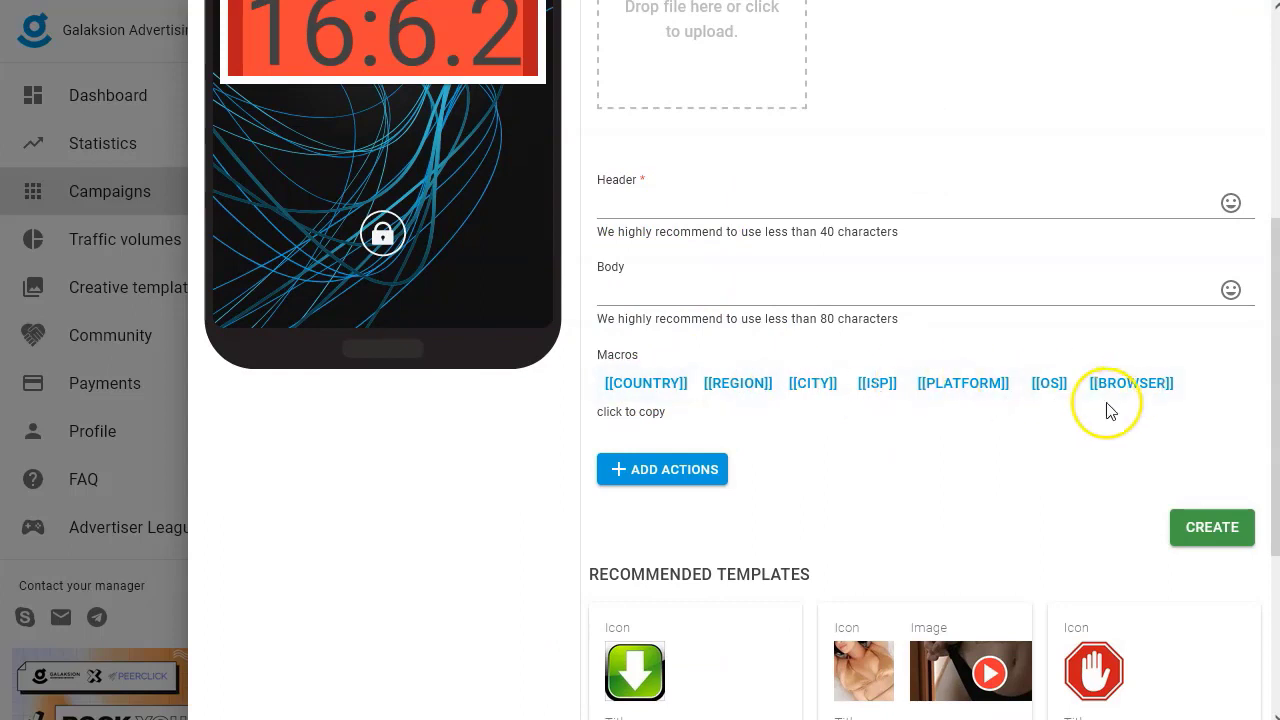
click(662, 469)
scroll(766, 327, down, 2)
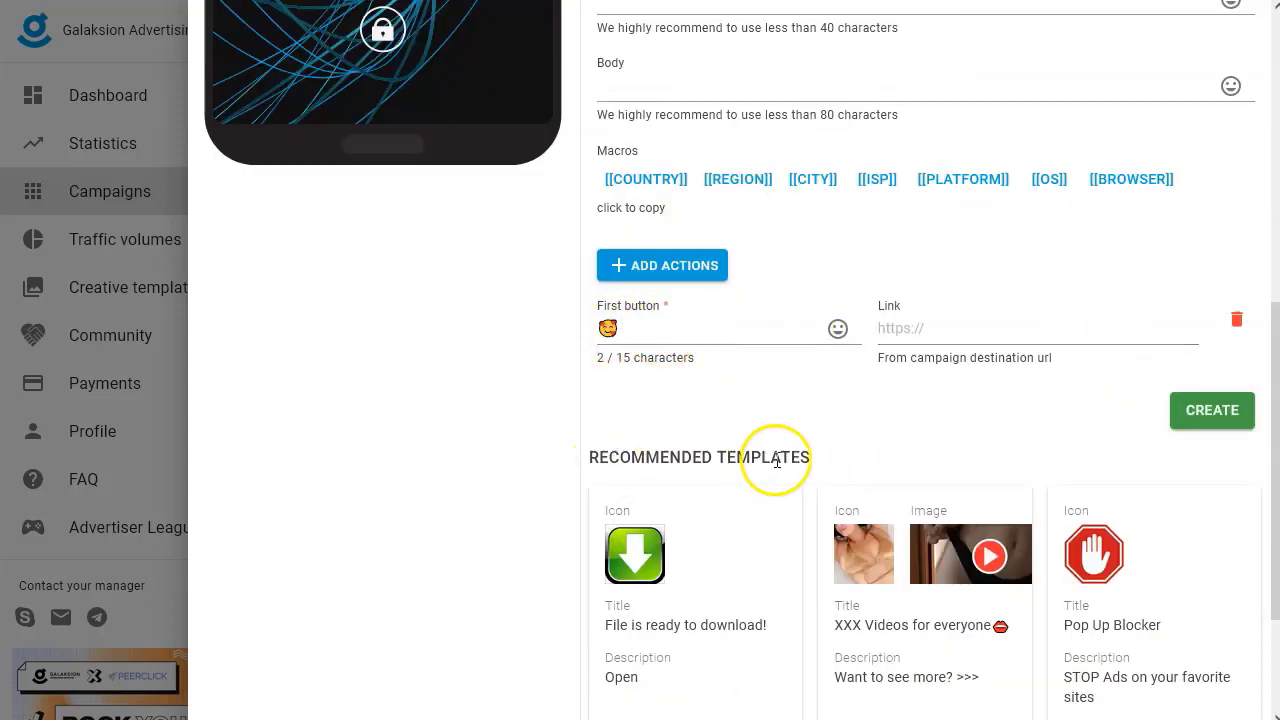
scroll(771, 460, down, 1)
scroll(640, 470, down, 1)
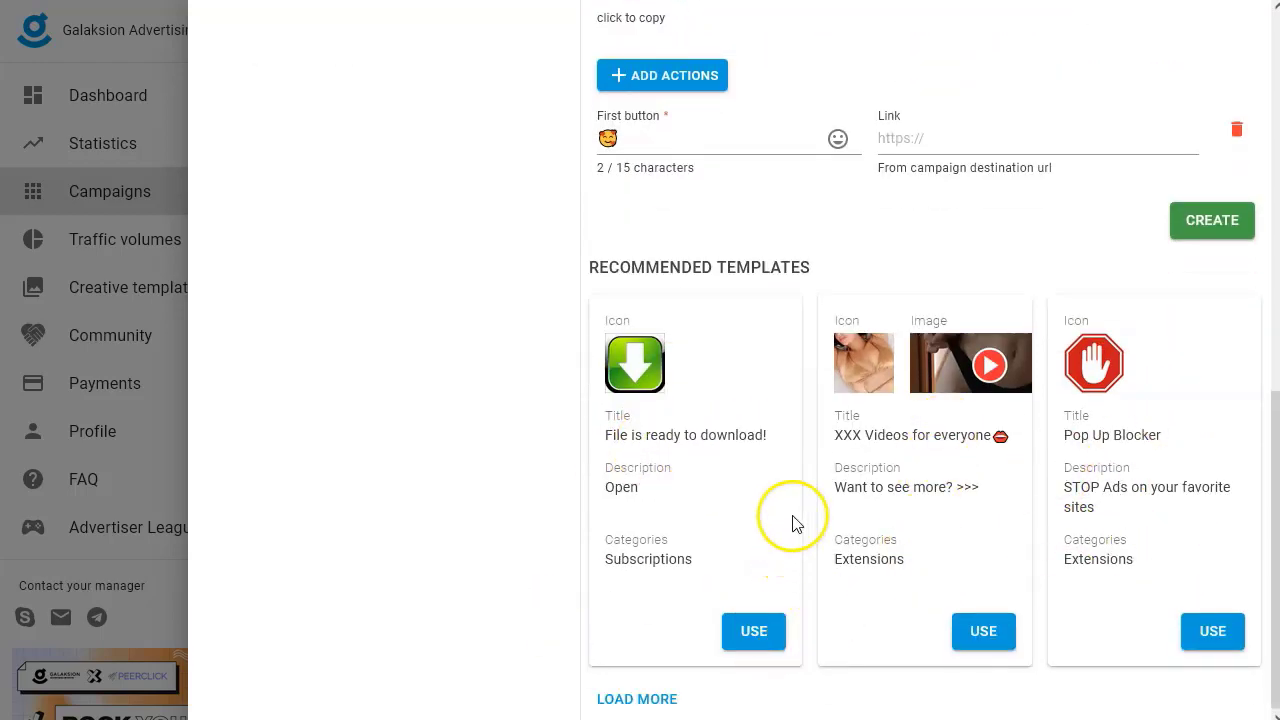
Step: Load more recommended templates and compare them with the creative's preview and fields
click(637, 699)
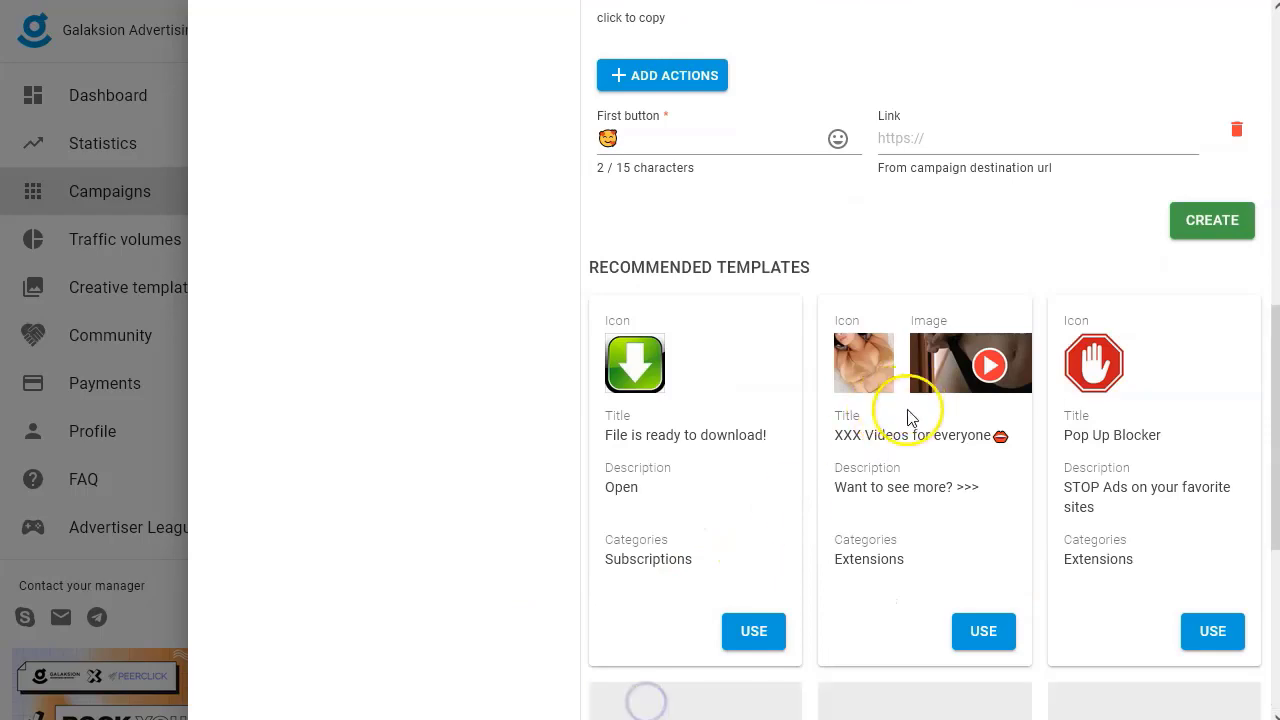
scroll(691, 429, down, 3)
scroll(697, 430, down, 1)
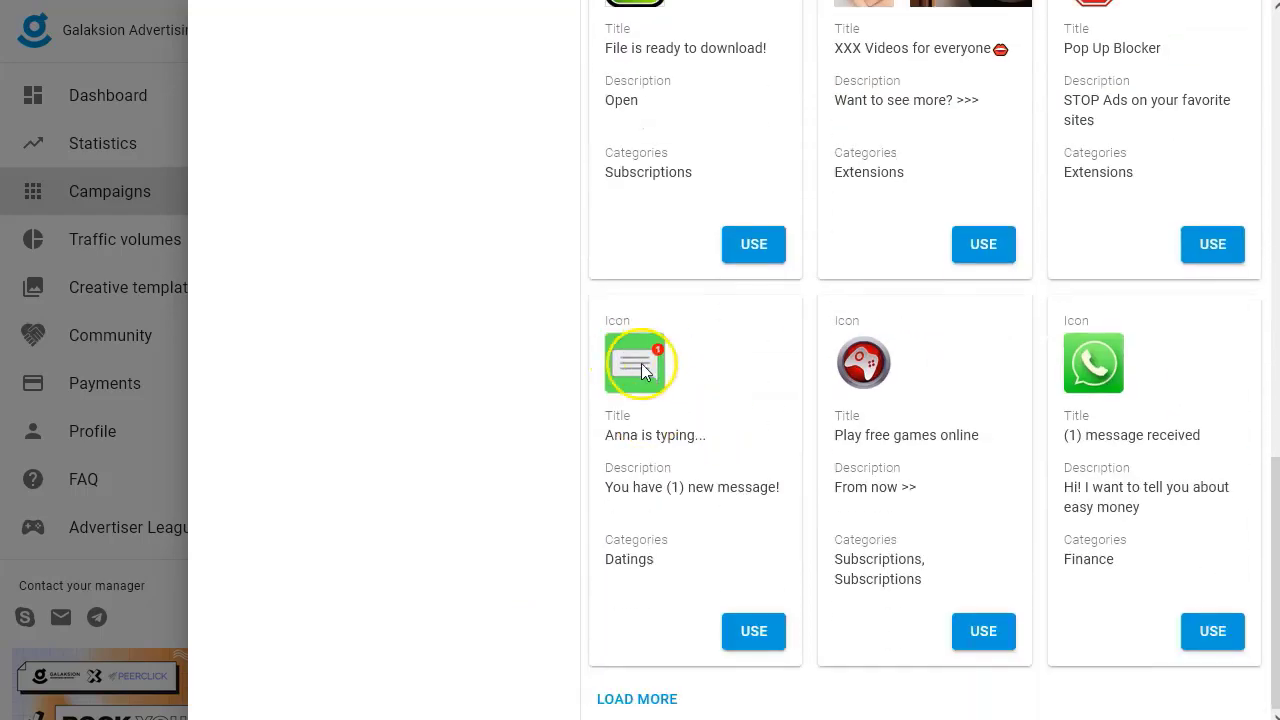
scroll(829, 414, up, 10)
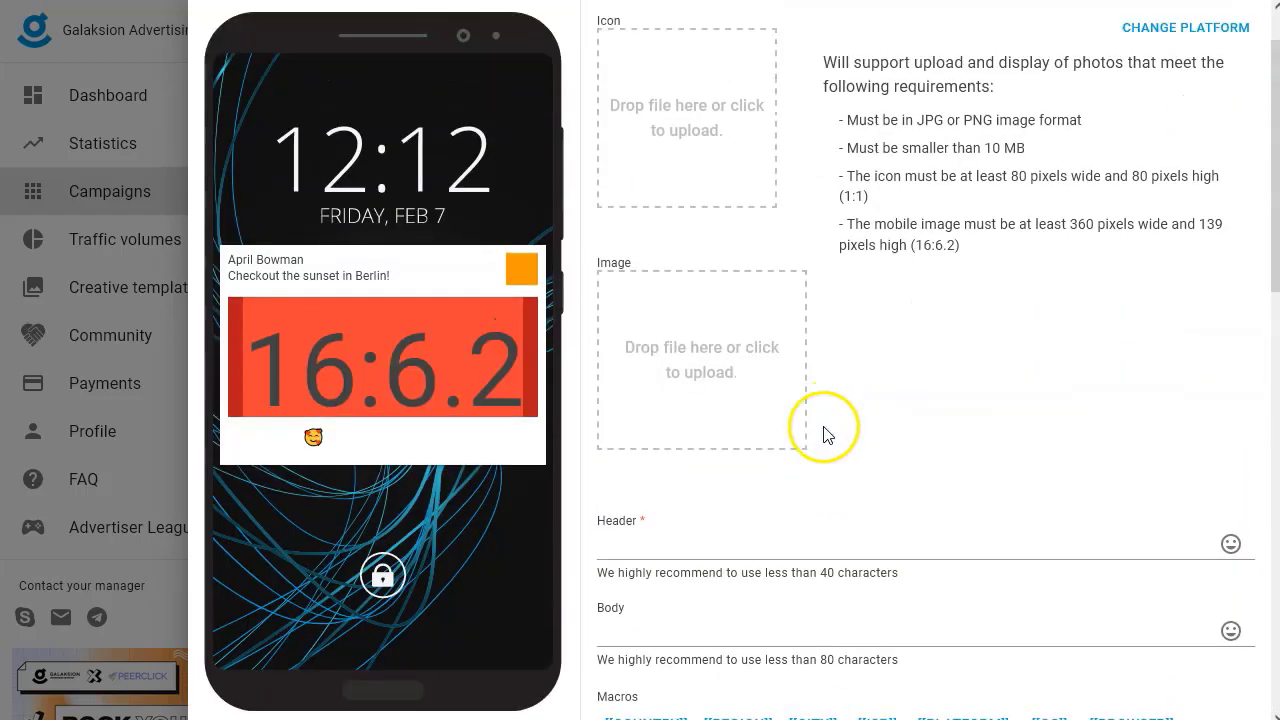
scroll(820, 445, down, 7)
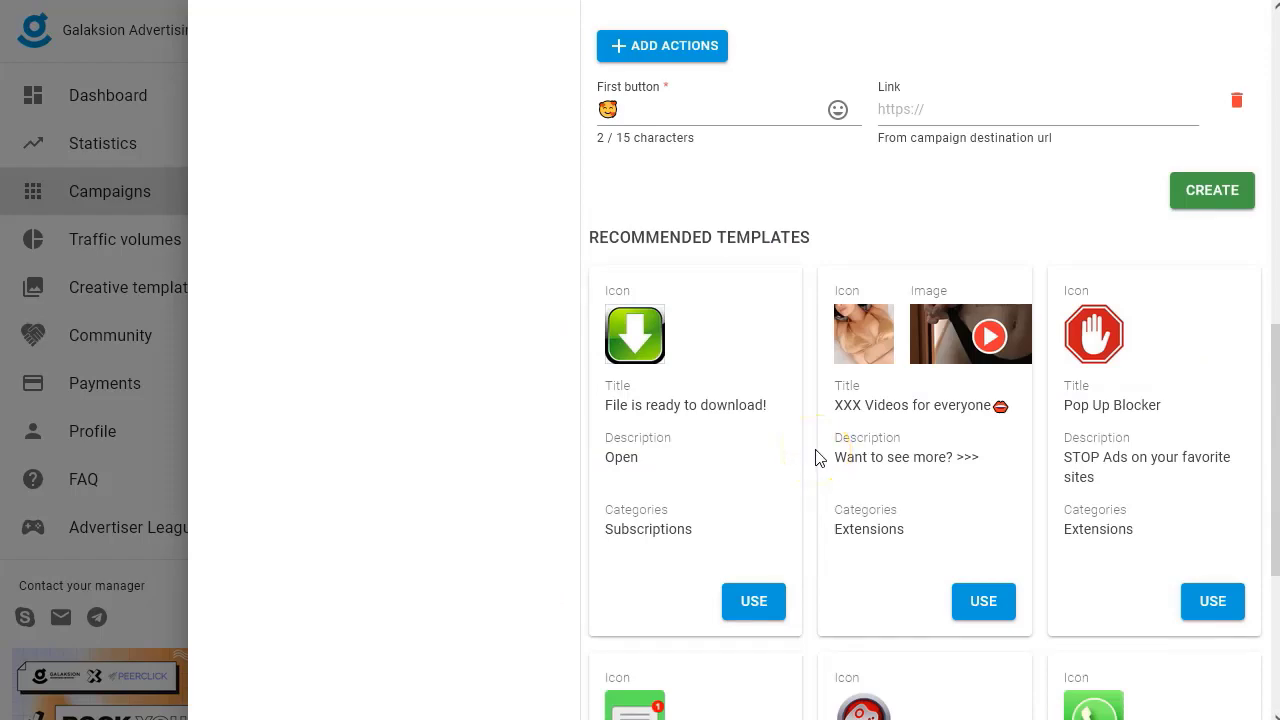
scroll(815, 457, up, 8)
scroll(817, 457, down, 12)
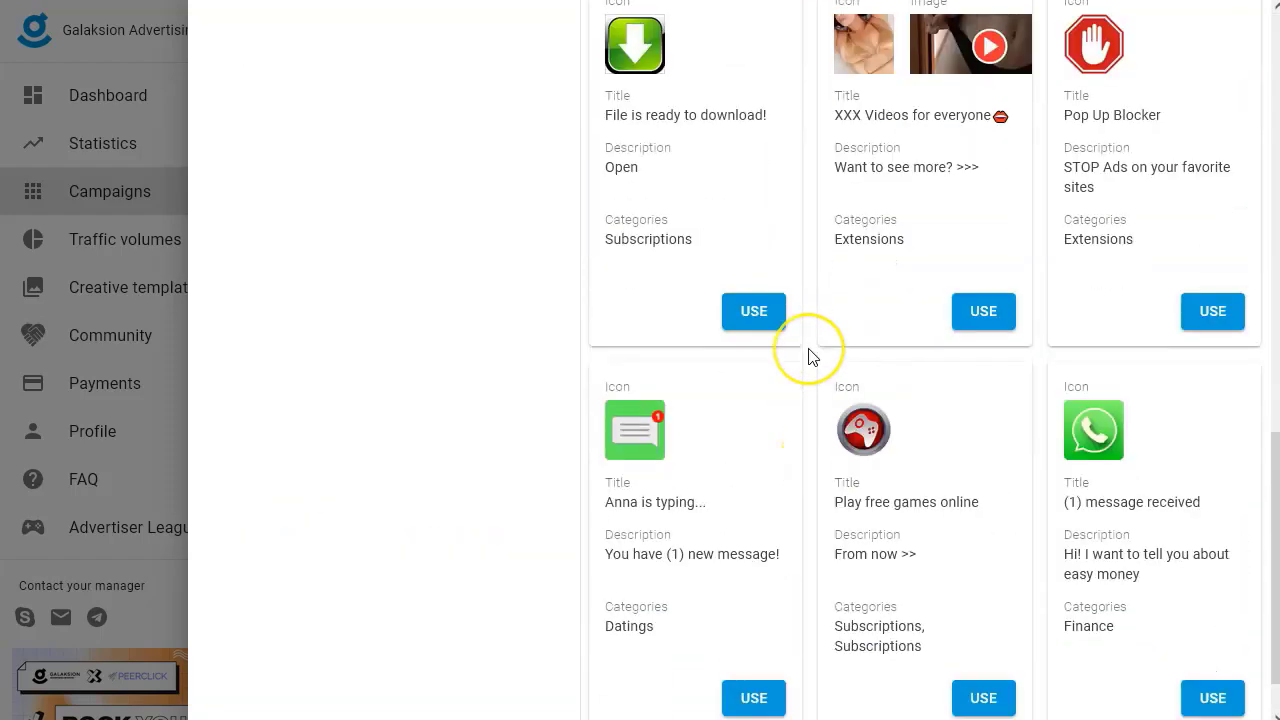
scroll(809, 357, up, 7)
scroll(838, 262, up, 3)
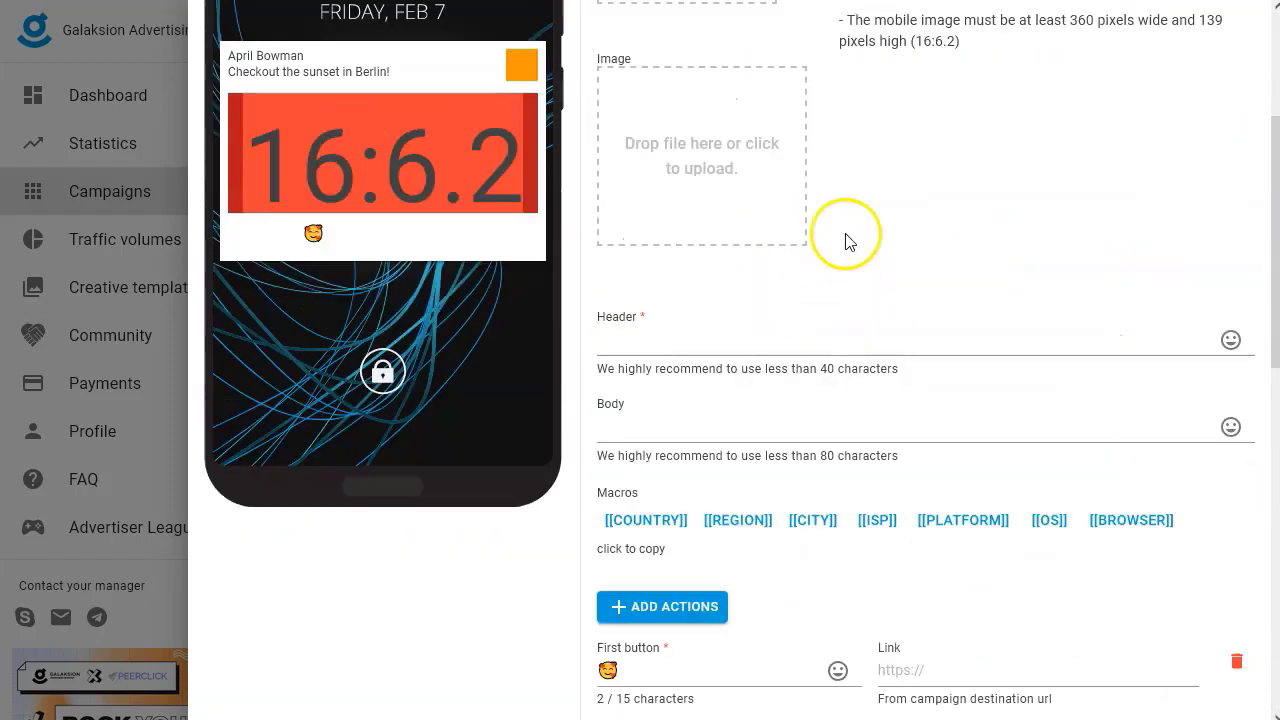
scroll(846, 237, down, 9)
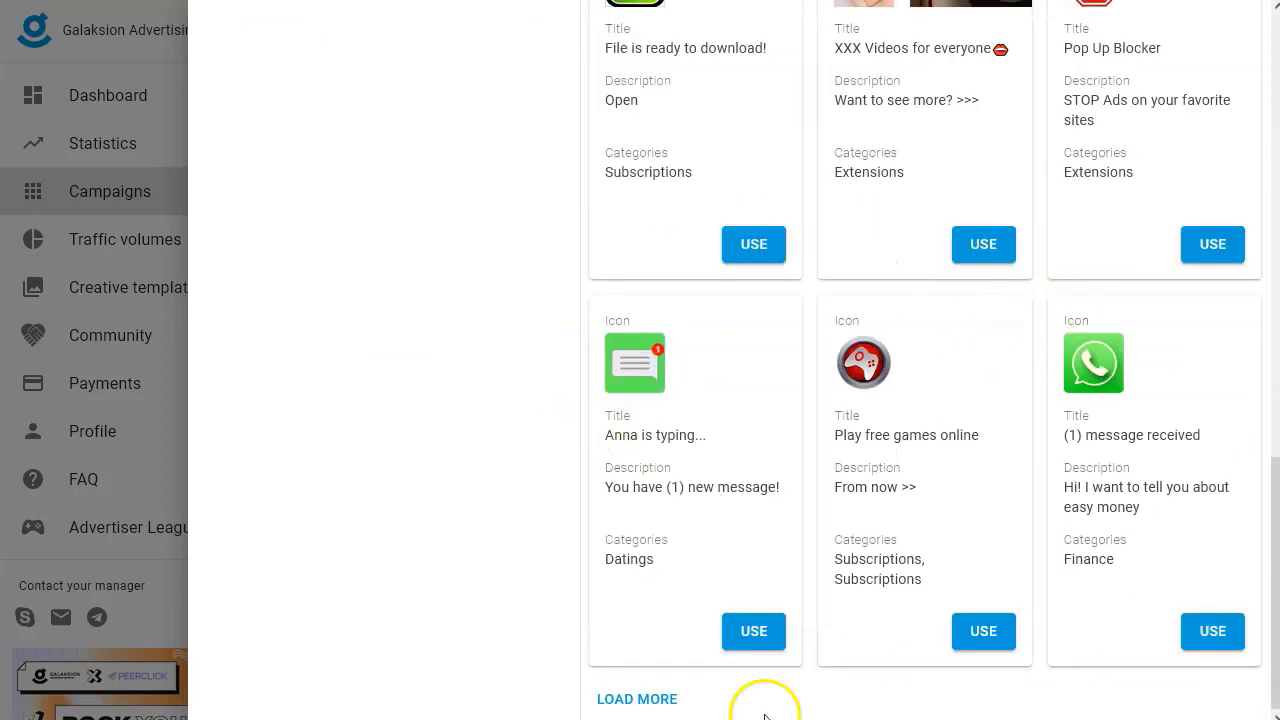
Step: Create the creative from the recommended Datings template with the body "You have (1) new message!"
click(736, 644)
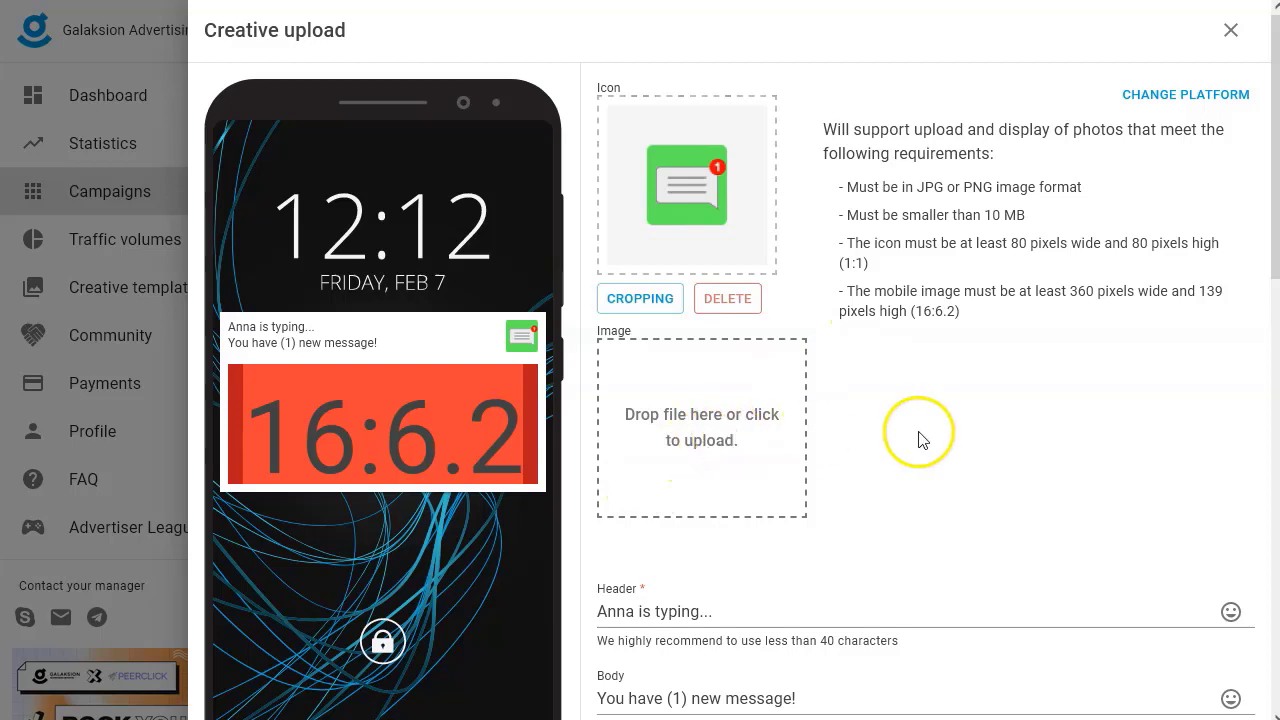
scroll(836, 453, down, 2)
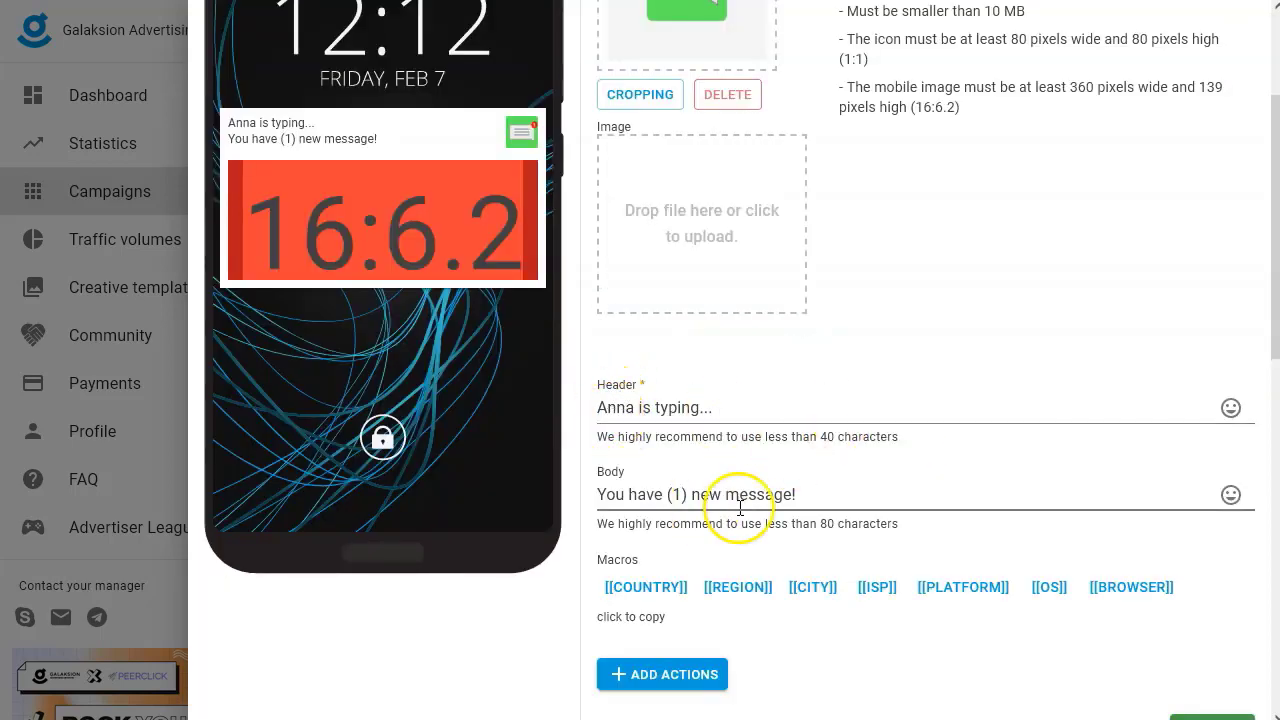
scroll(836, 518, down, 3)
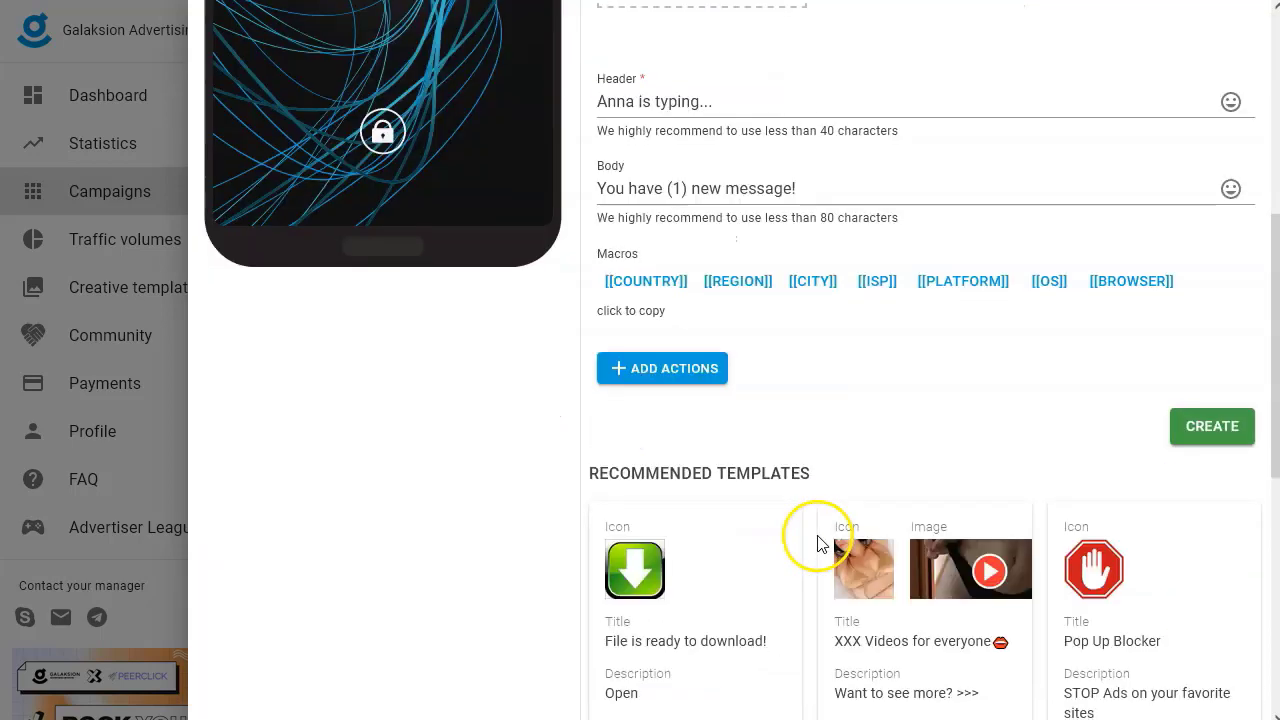
click(1212, 428)
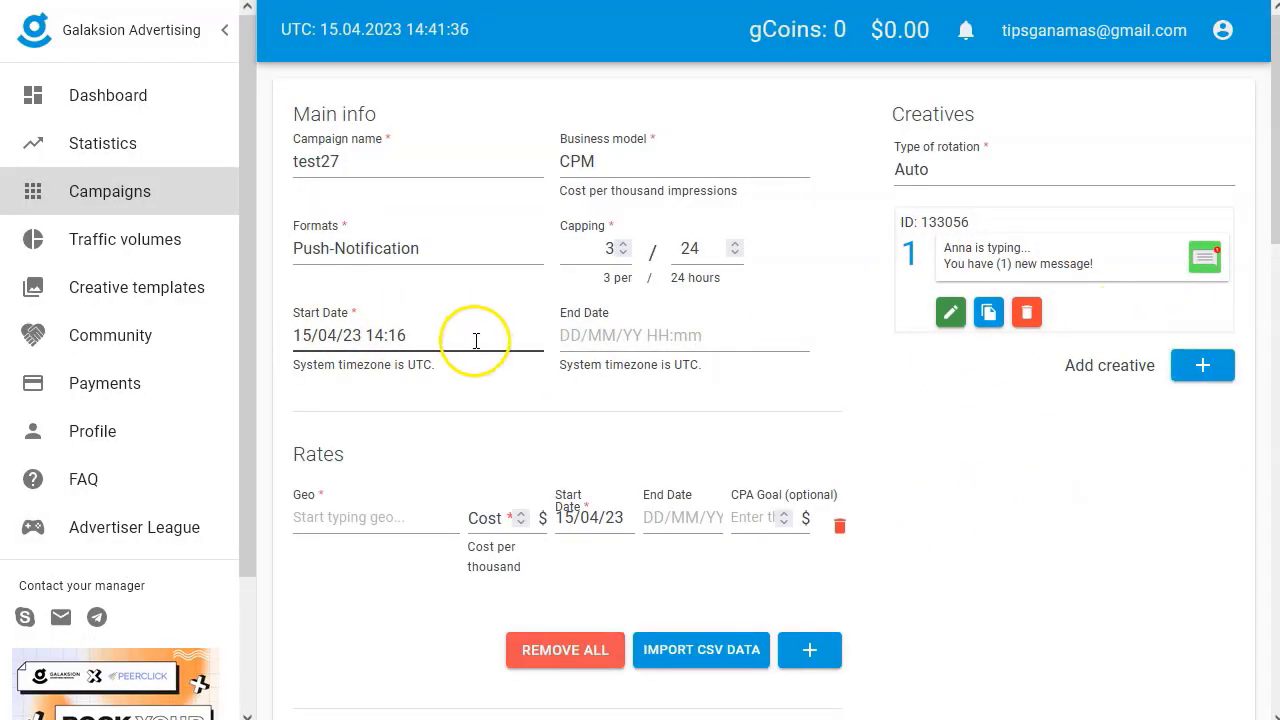
Step: Set the campaign rate's geo to United States (US) with a cost of $0.11 per thousand
scroll(692, 340, down, 1)
click(374, 418)
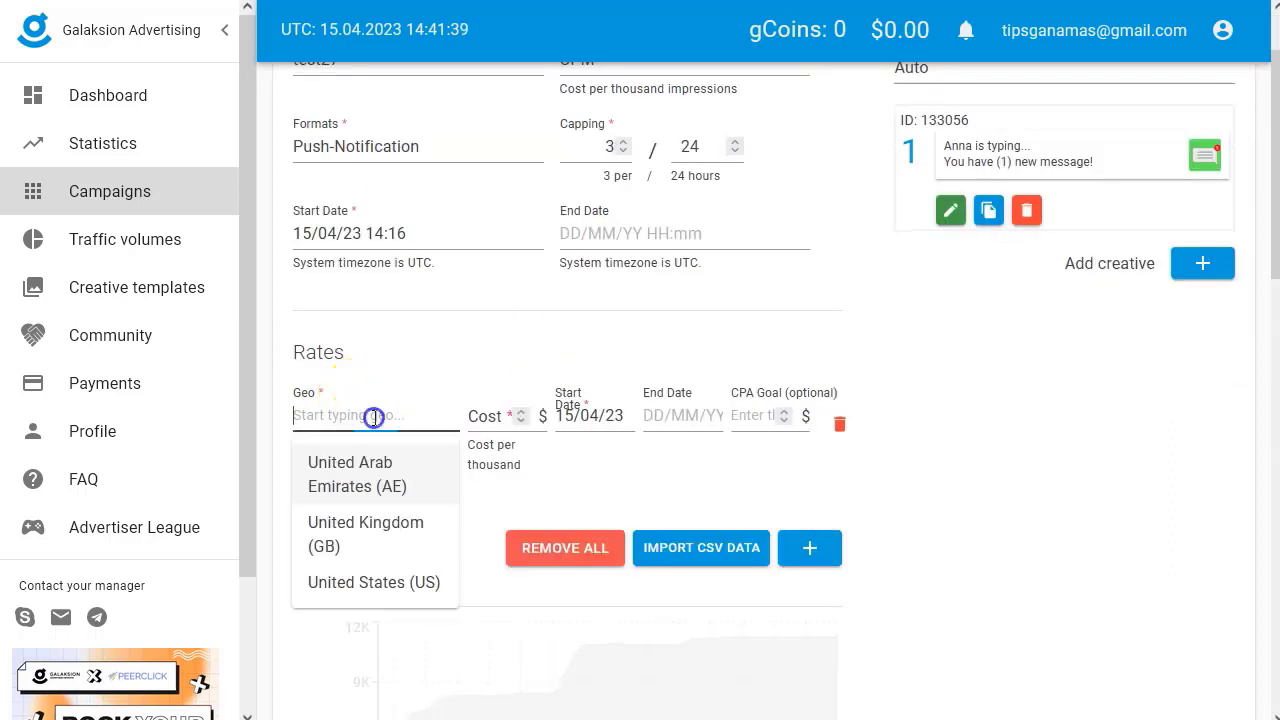
click(373, 582)
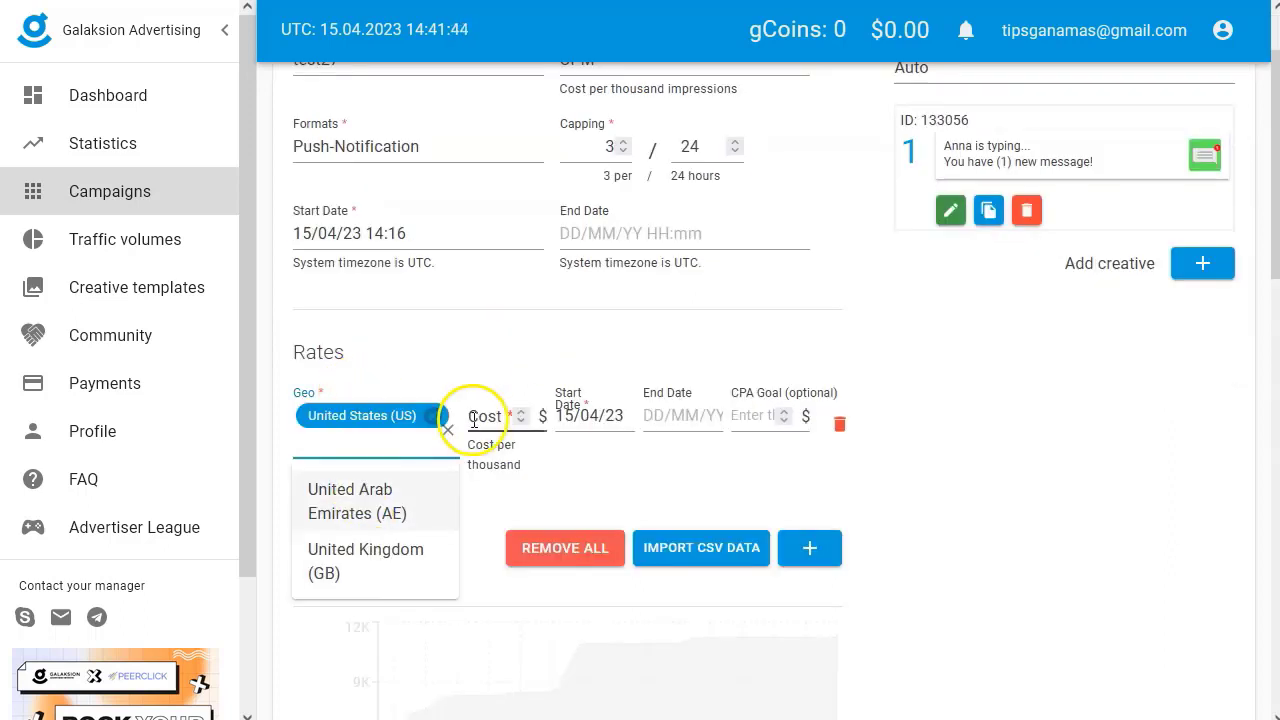
click(486, 465)
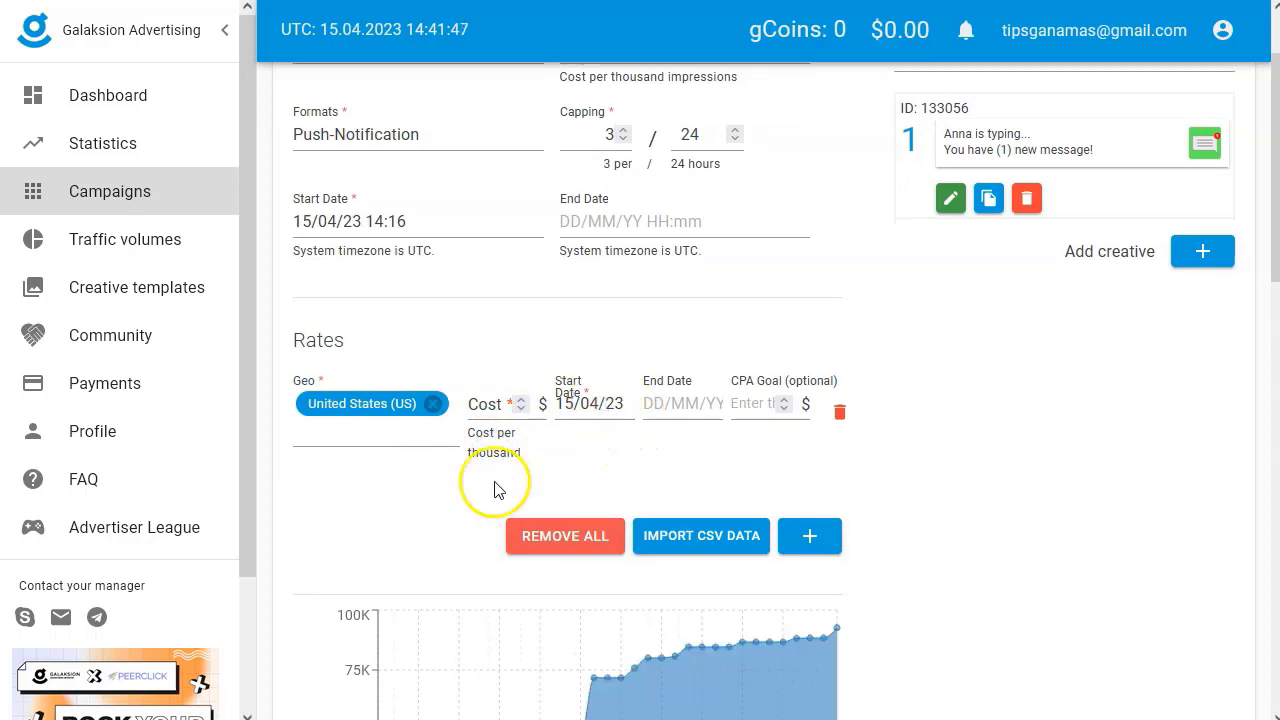
scroll(672, 497, down, 2)
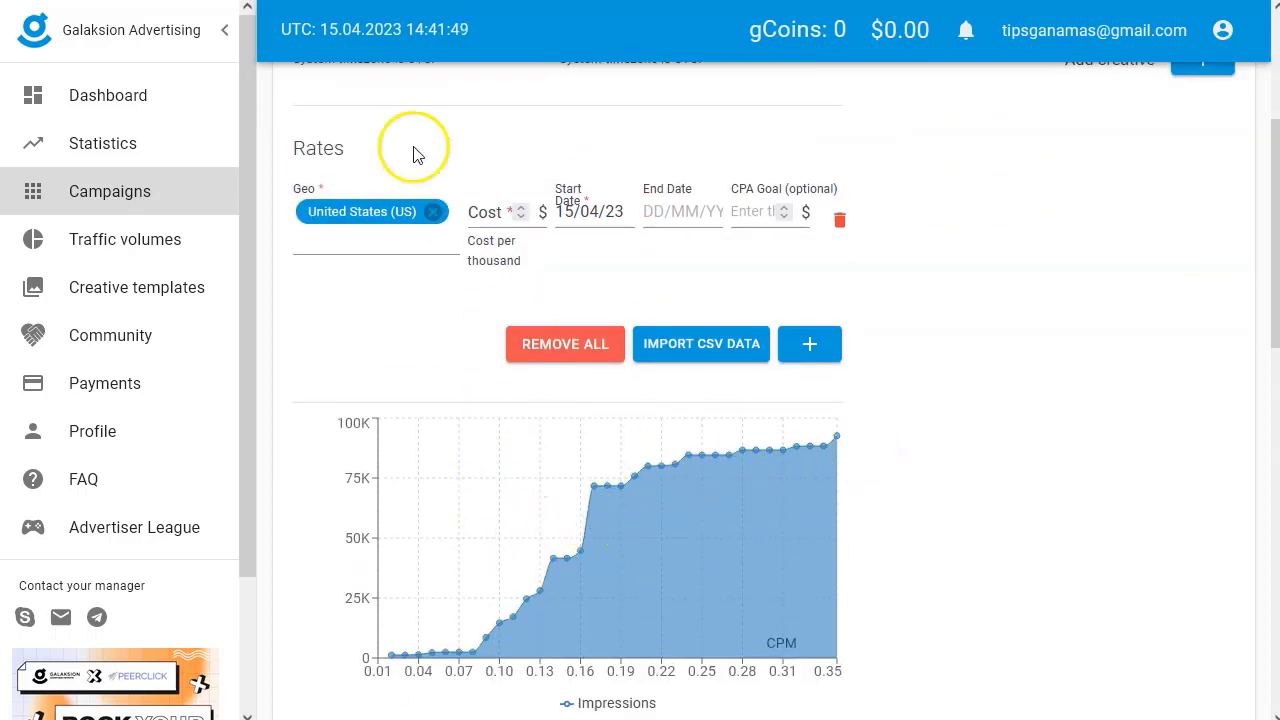
click(489, 216)
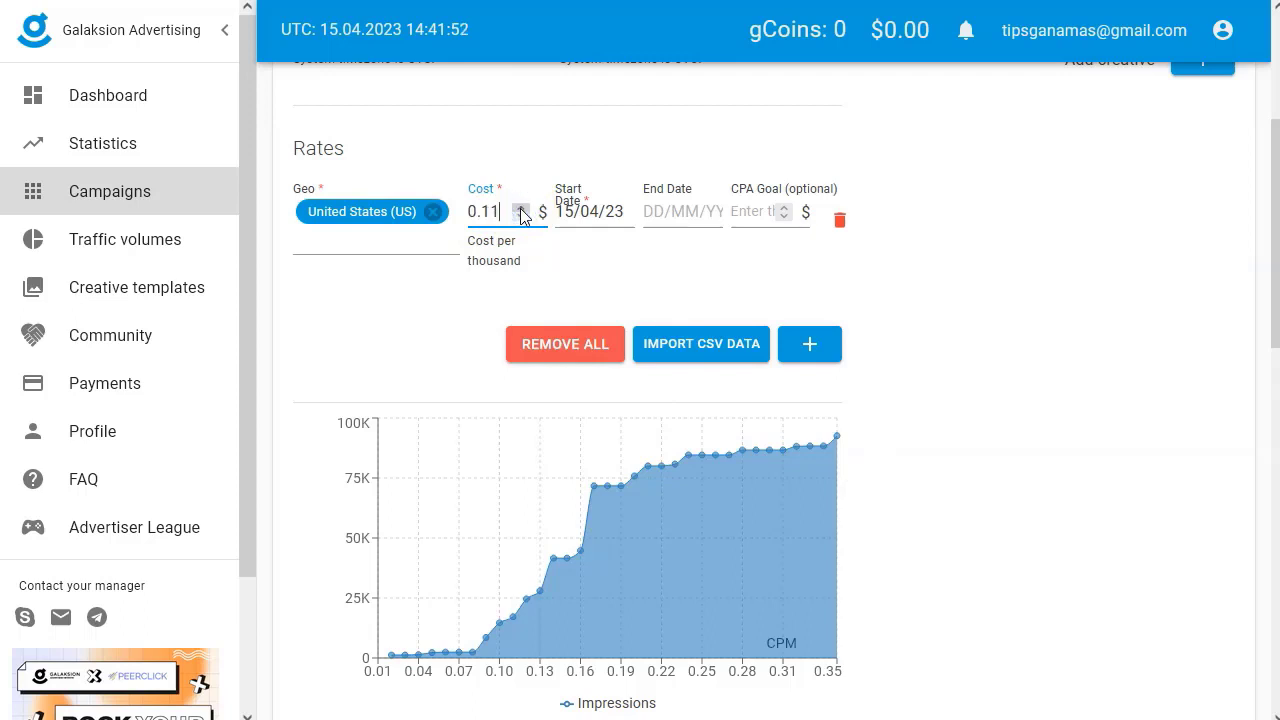
click(446, 334)
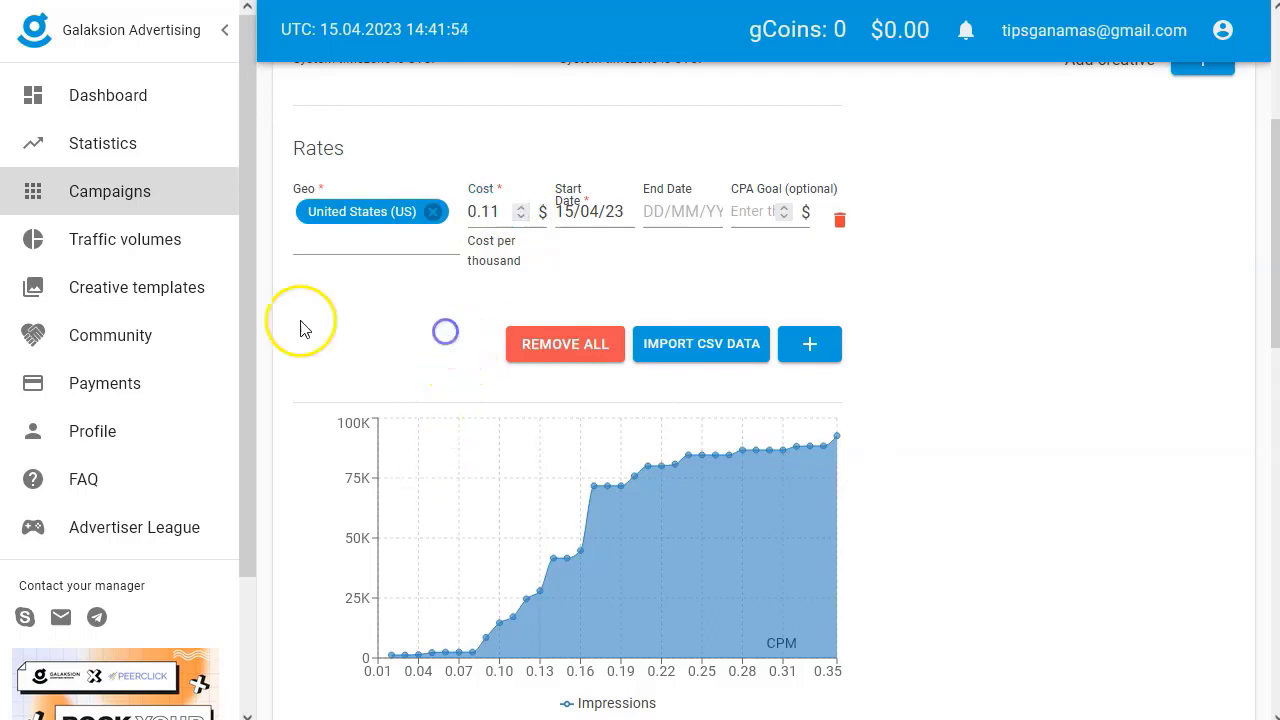
Step: Set the United States rate's end date to 16/04/23 and its CPA goal to $0.001
click(676, 211)
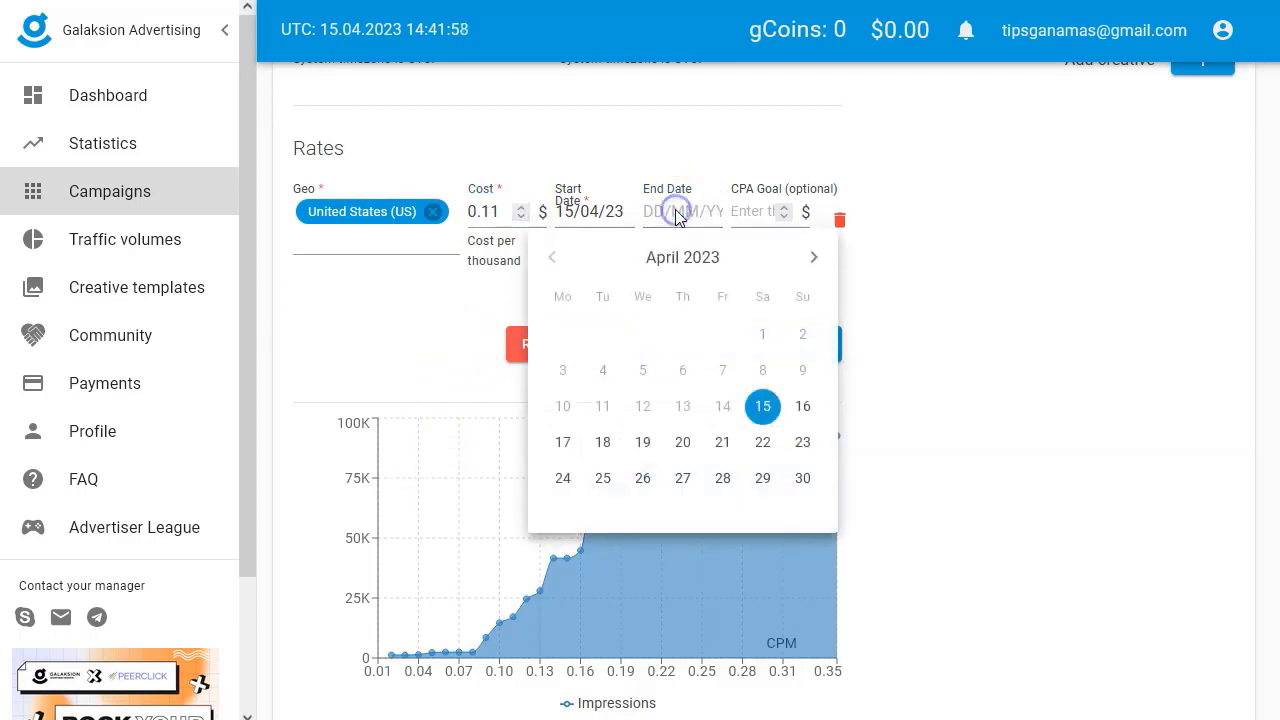
click(804, 407)
click(943, 372)
click(797, 218)
scroll(271, 429, up, 1)
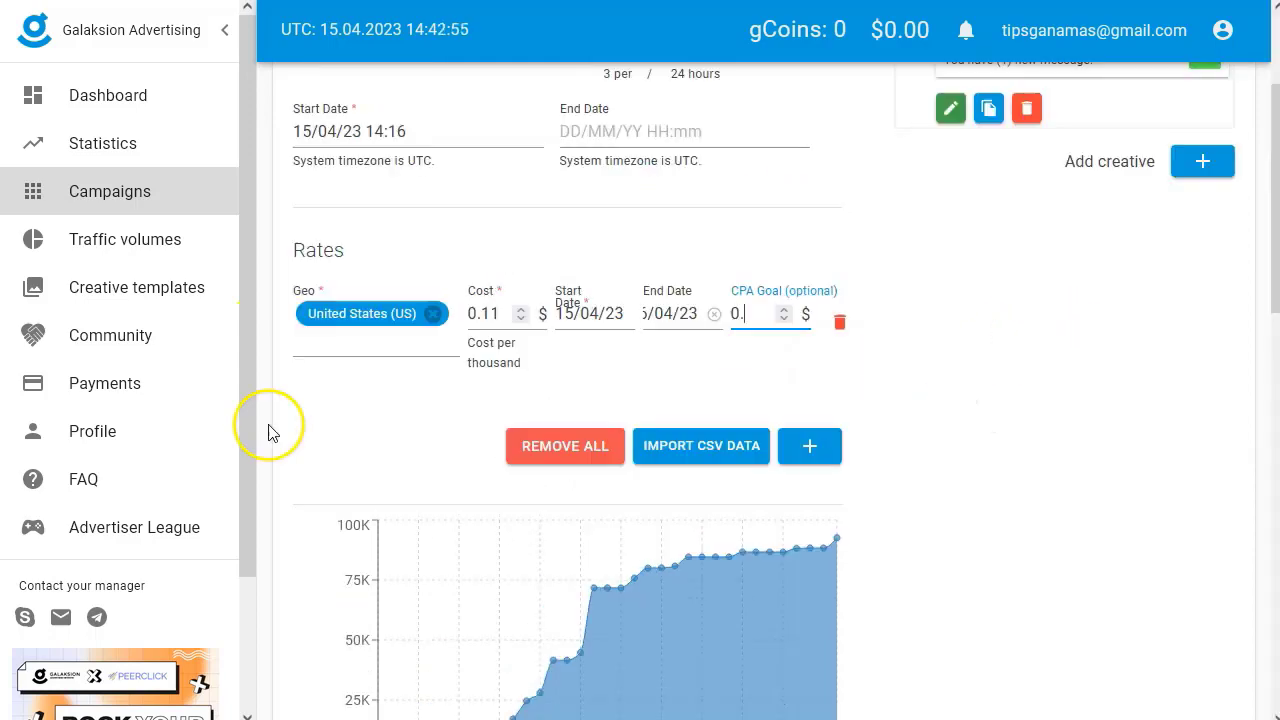
Step: Set the daily campaign budget to $10 and the total campaign budget to $30
scroll(275, 460, down, 5)
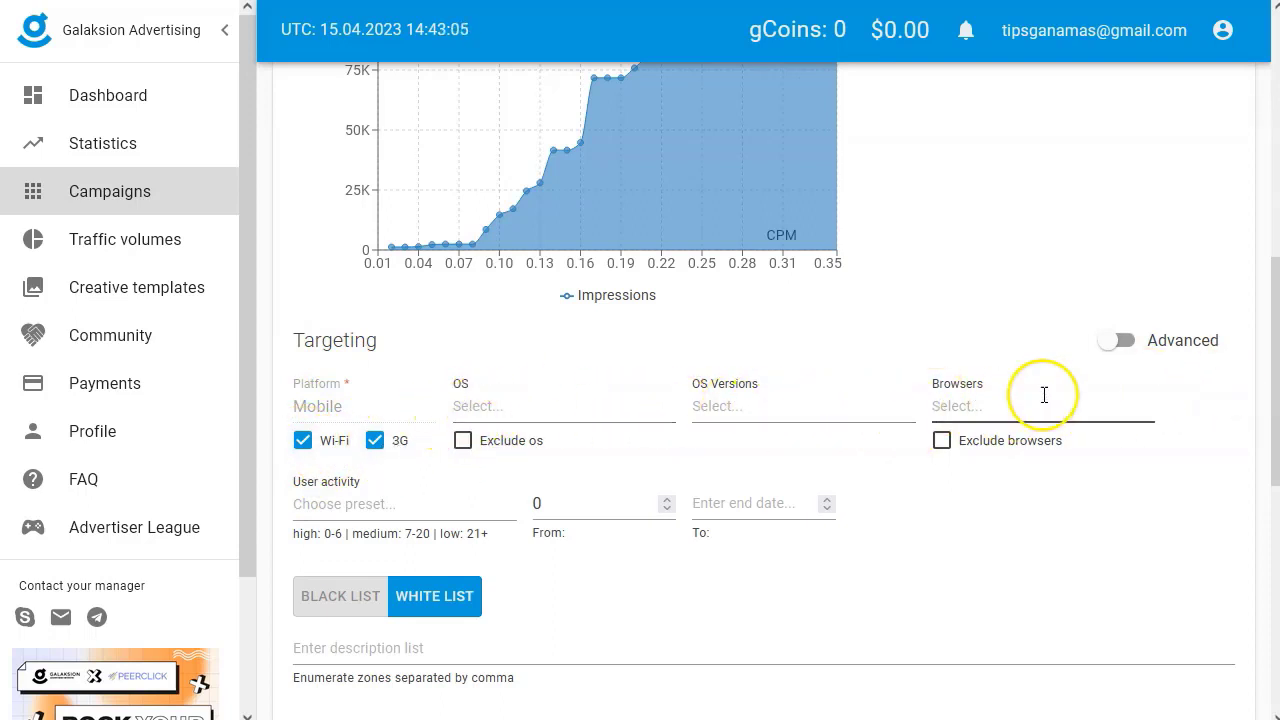
scroll(722, 648, down, 2)
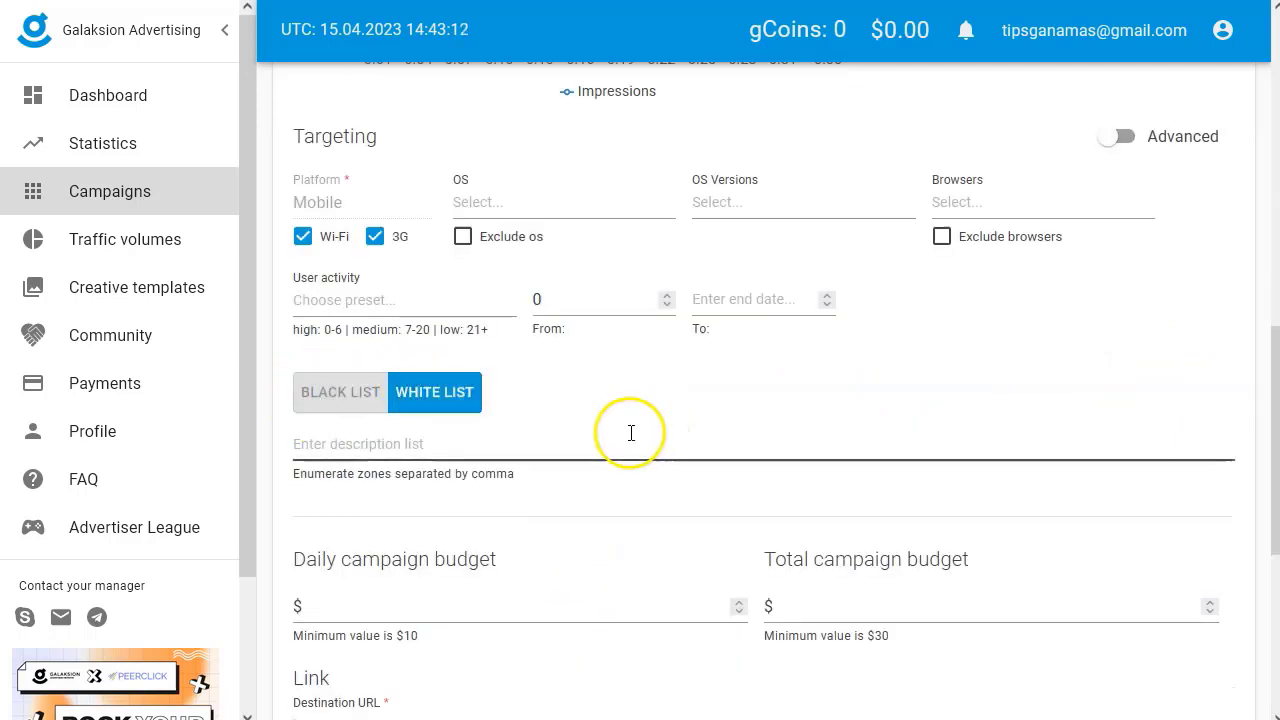
scroll(629, 429, down, 2)
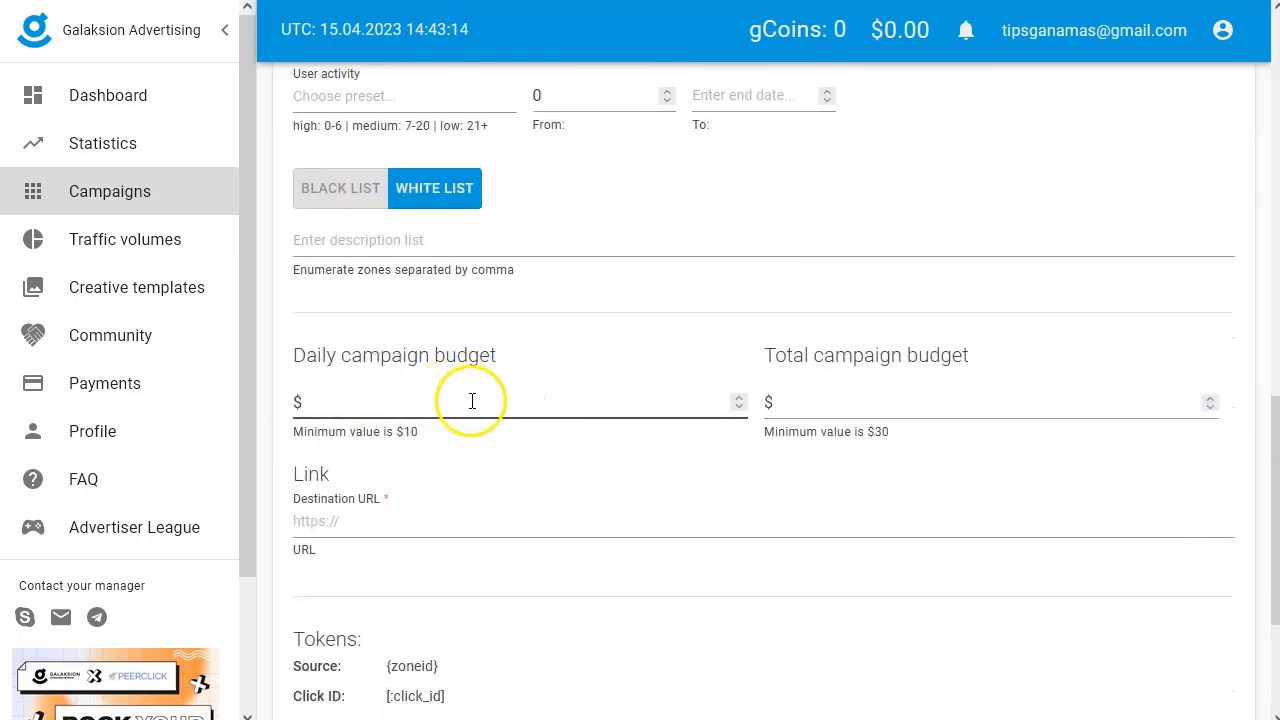
click(450, 400)
scroll(400, 430, up, 2)
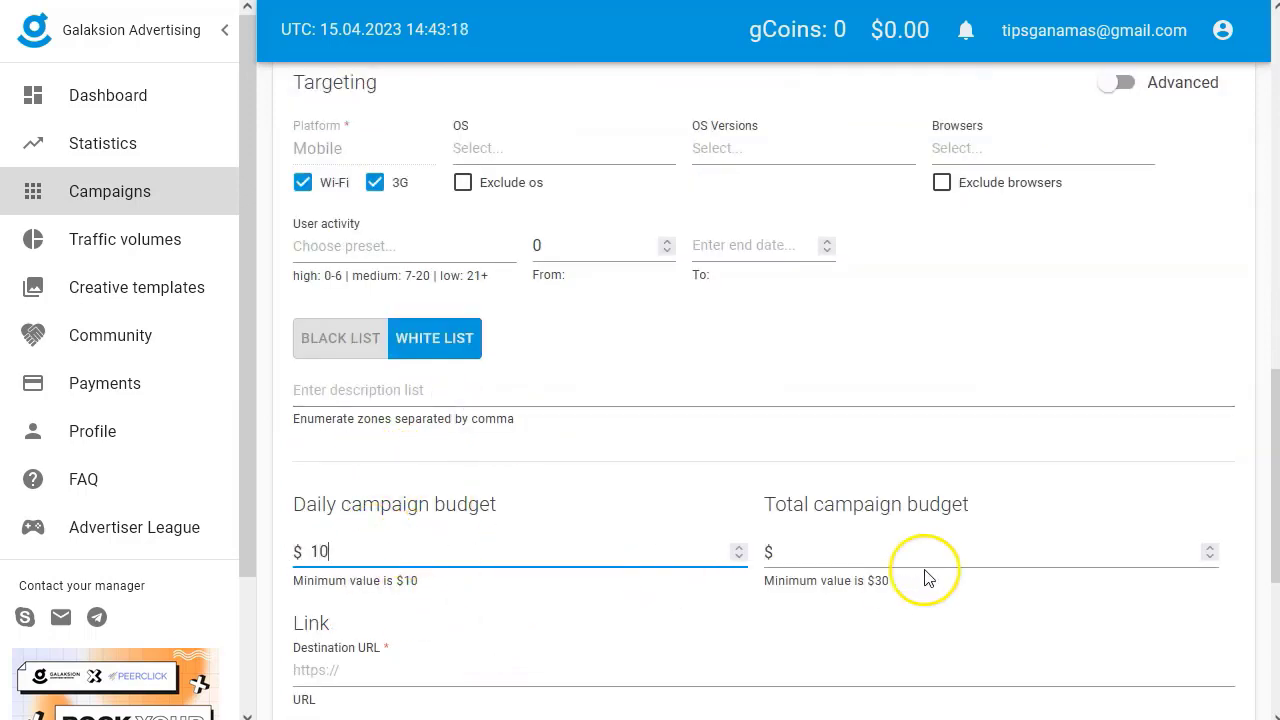
click(851, 551)
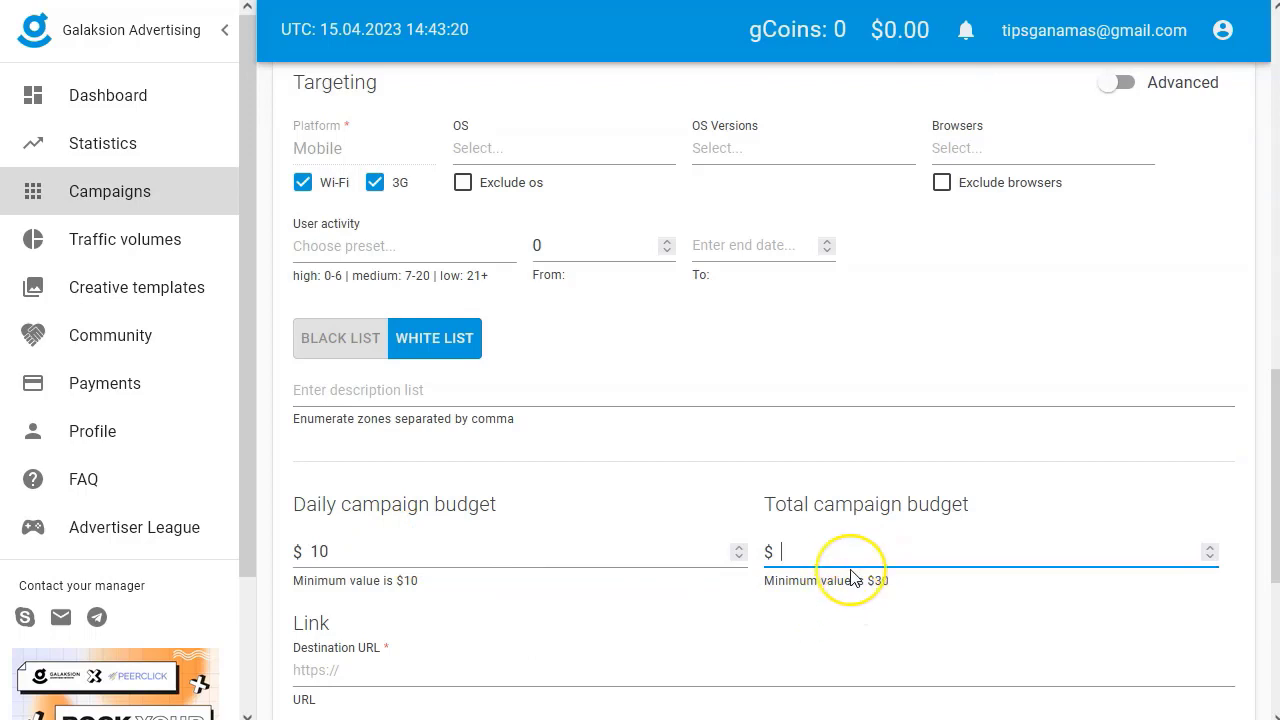
scroll(420, 520, down, 2)
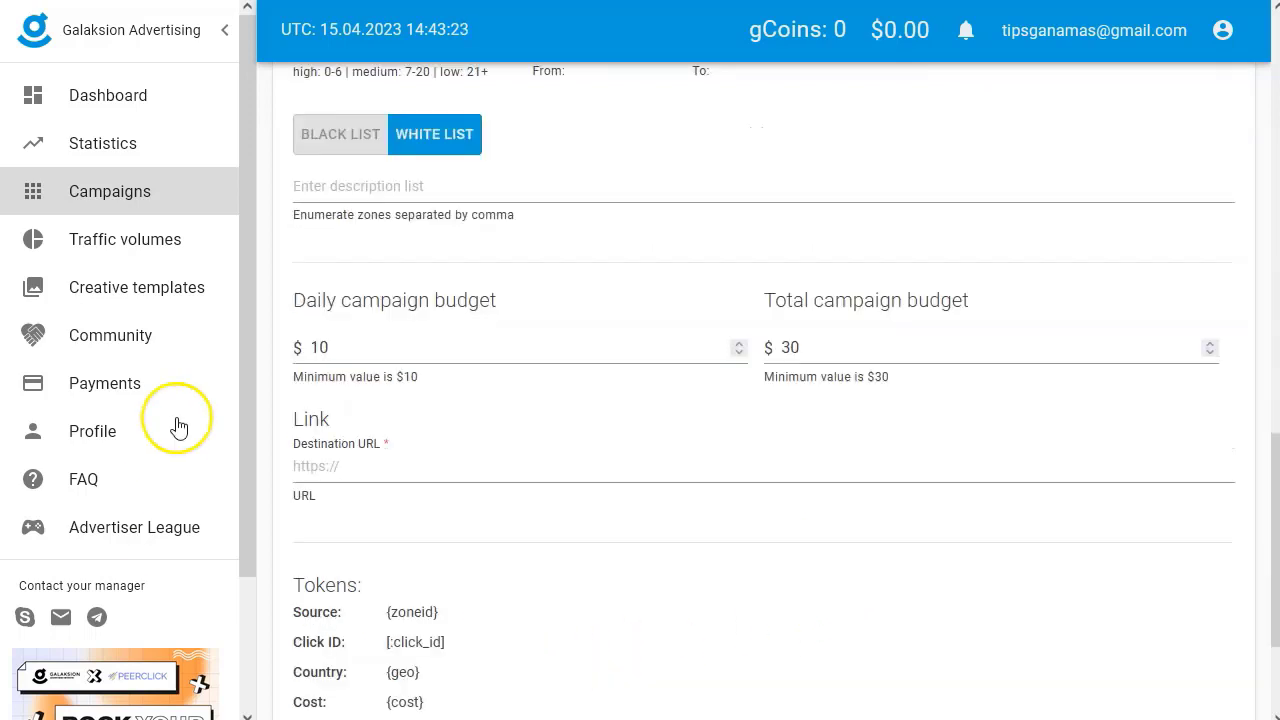
Step: Switch to Latinos CPA, search the campaigns for "usa" and open the banners of Lensa - Search Jobs Online (SOI, CPL, USA)
click(442, 468)
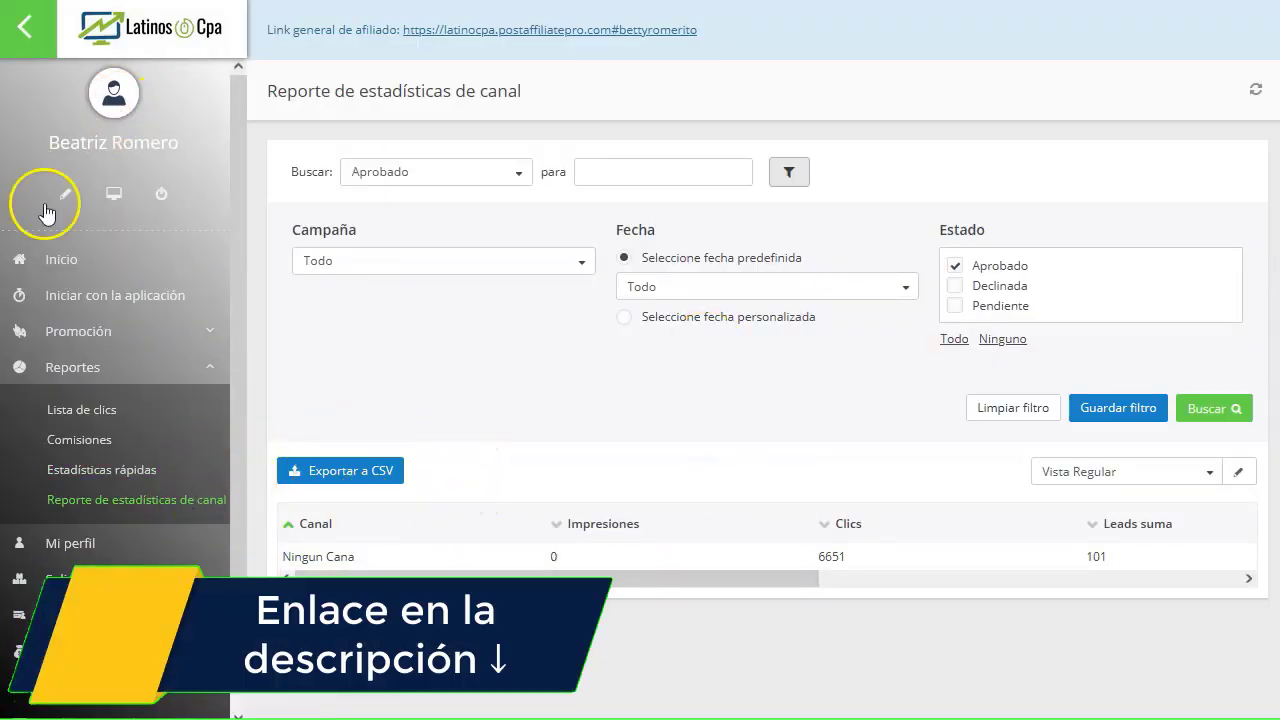
click(82, 341)
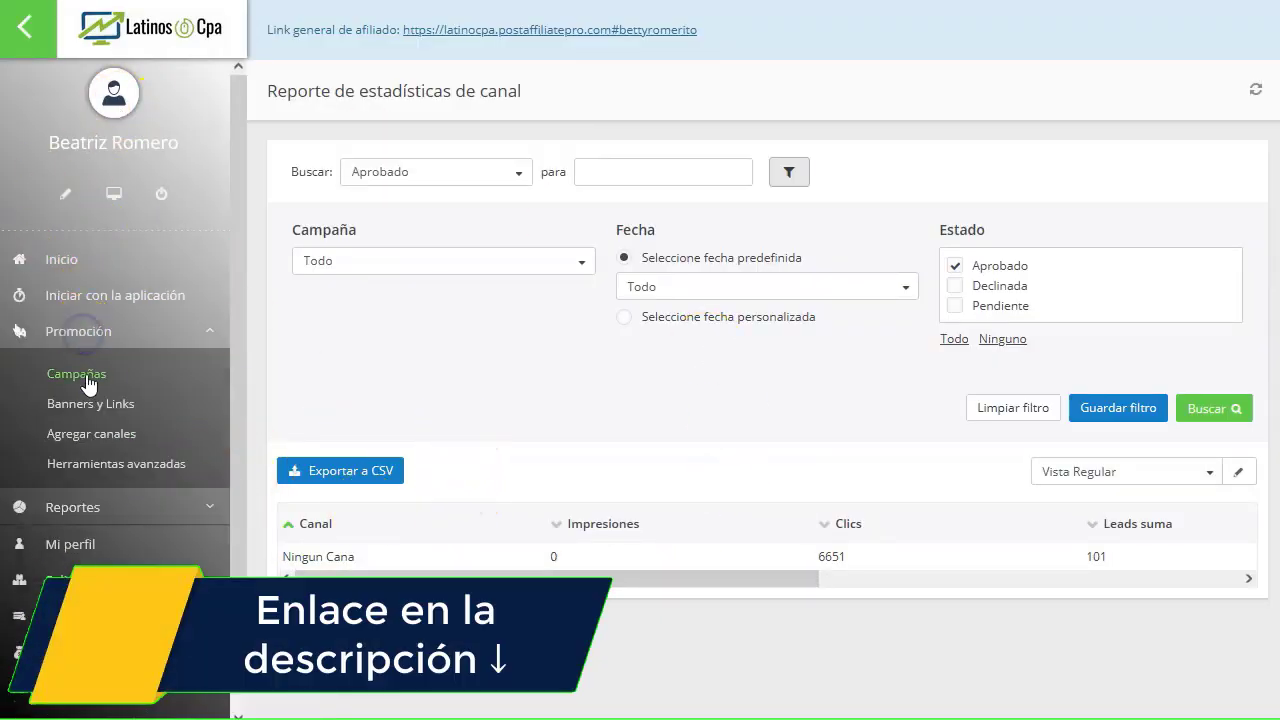
click(90, 376)
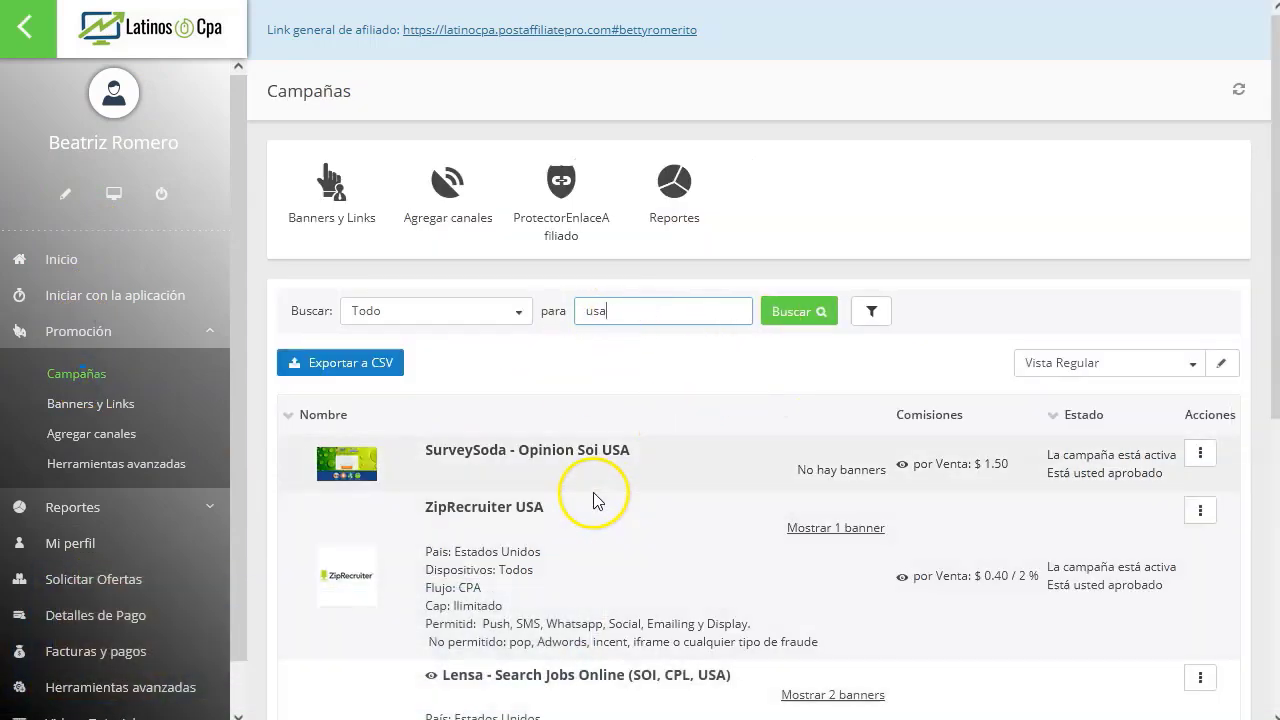
scroll(594, 500, down, 3)
scroll(470, 408, down, 1)
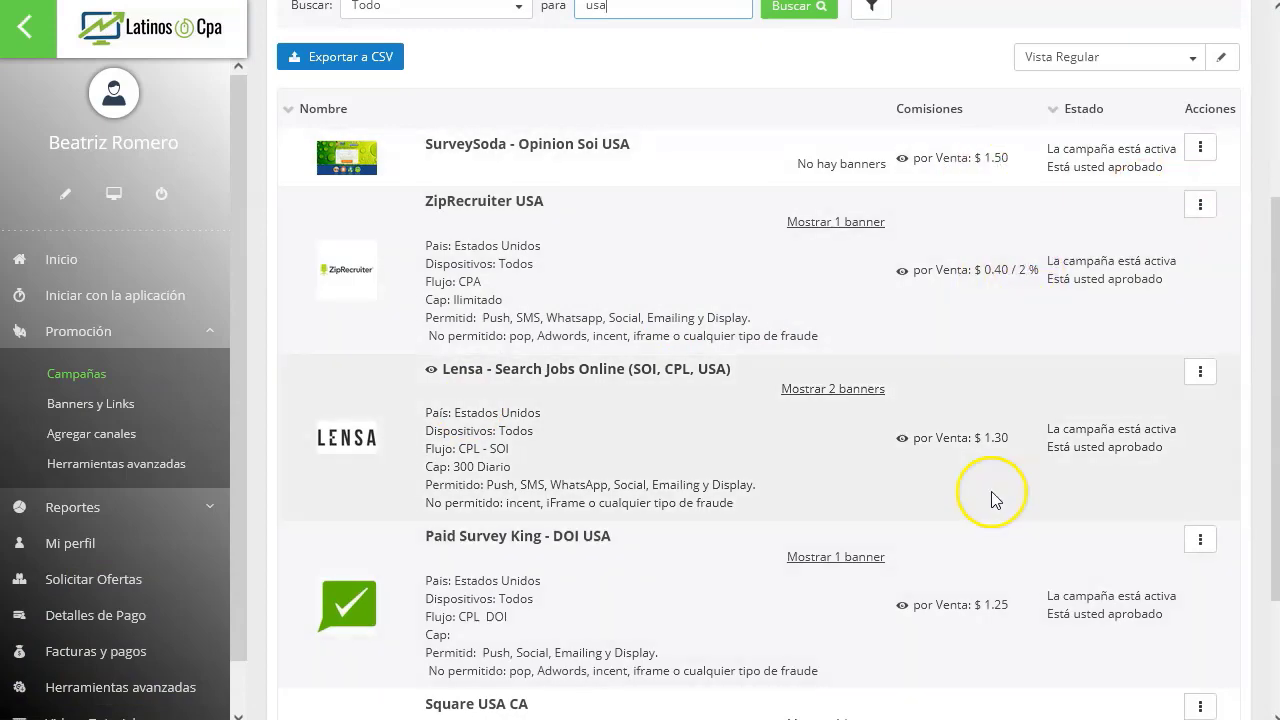
scroll(994, 503, down, 1)
scroll(1007, 560, down, 1)
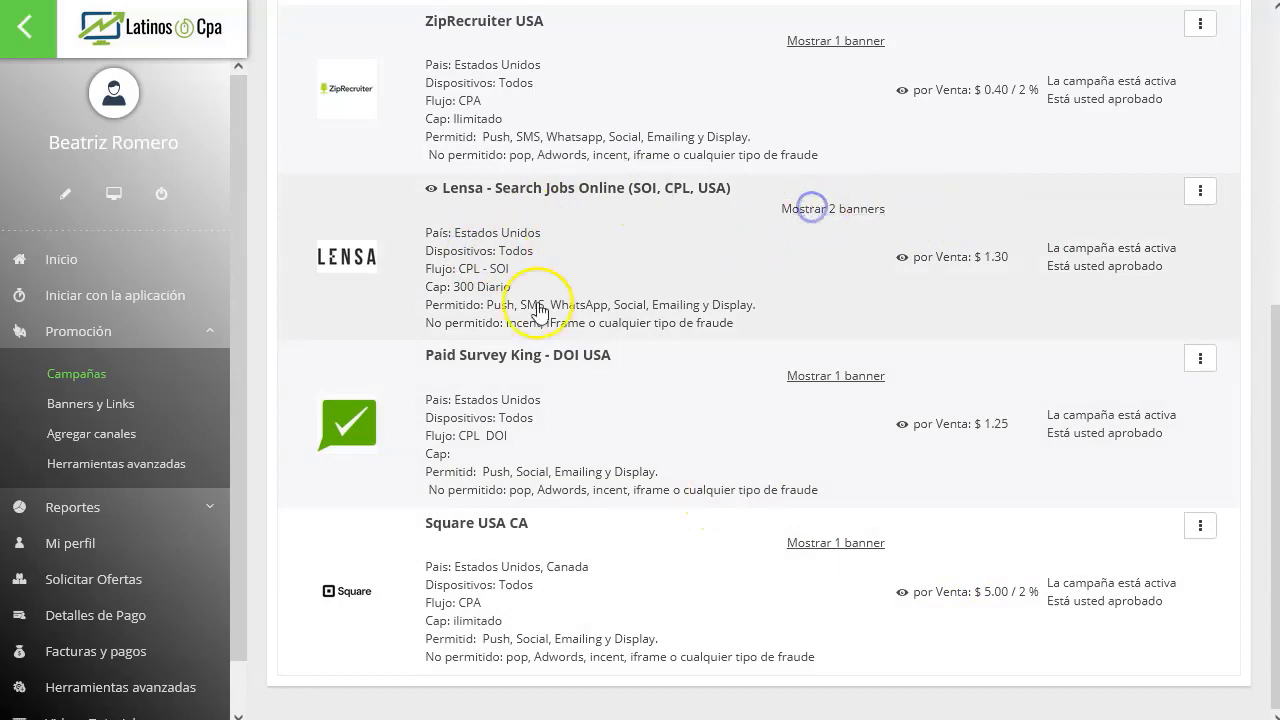
Step: Copy the affiliate link from the Lensa -SOI CPL Search Jobs Online banner code and enter it as the Galaksion campaign's destination URL
scroll(477, 423, down, 3)
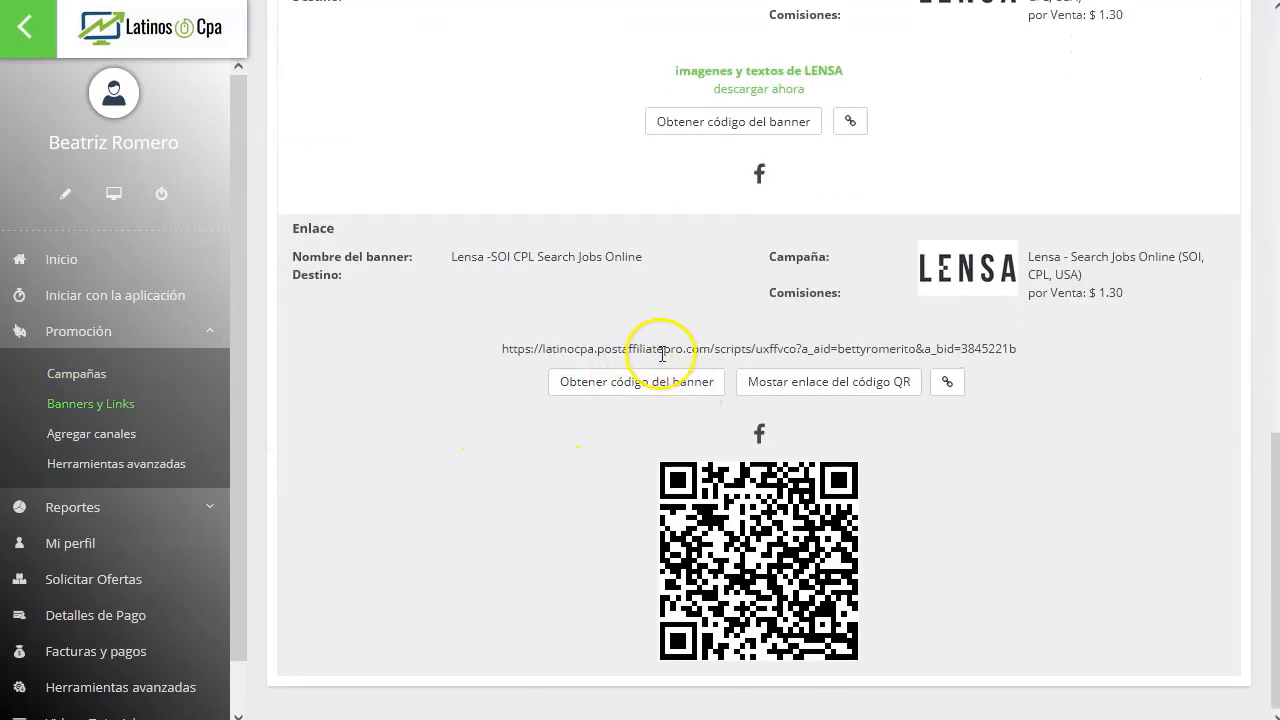
click(618, 388)
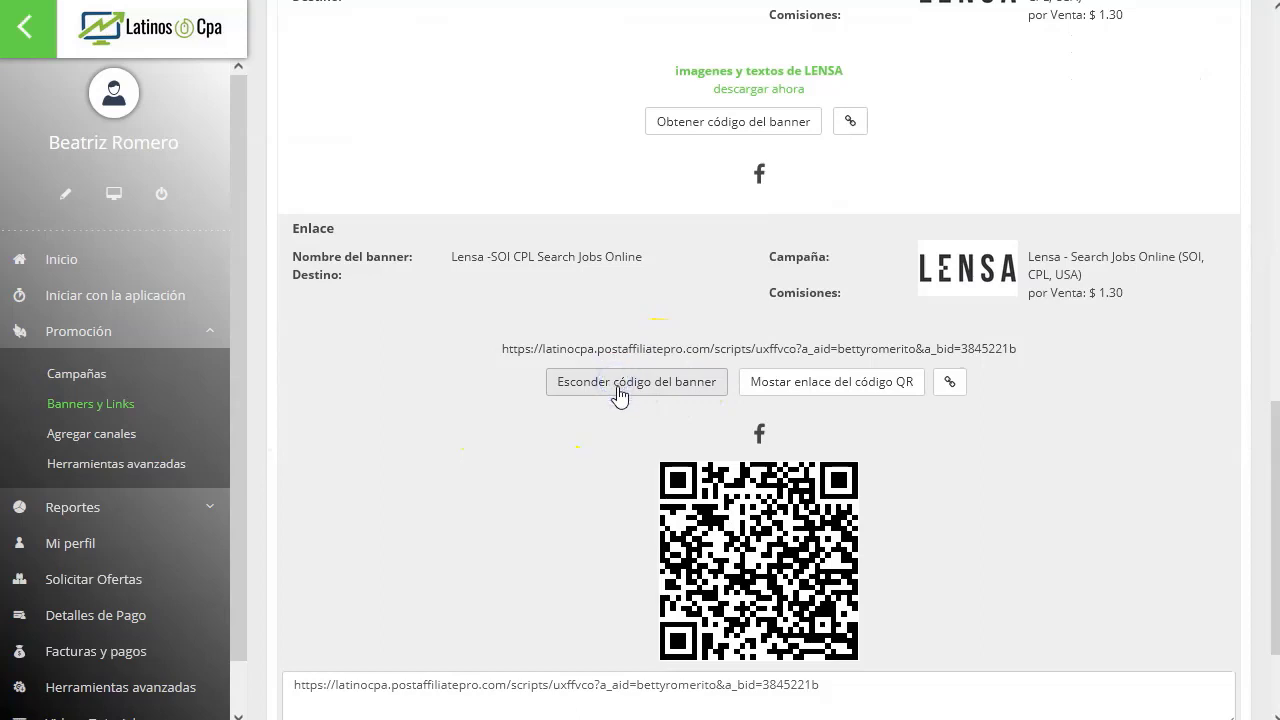
scroll(618, 394, down, 2)
click(573, 543)
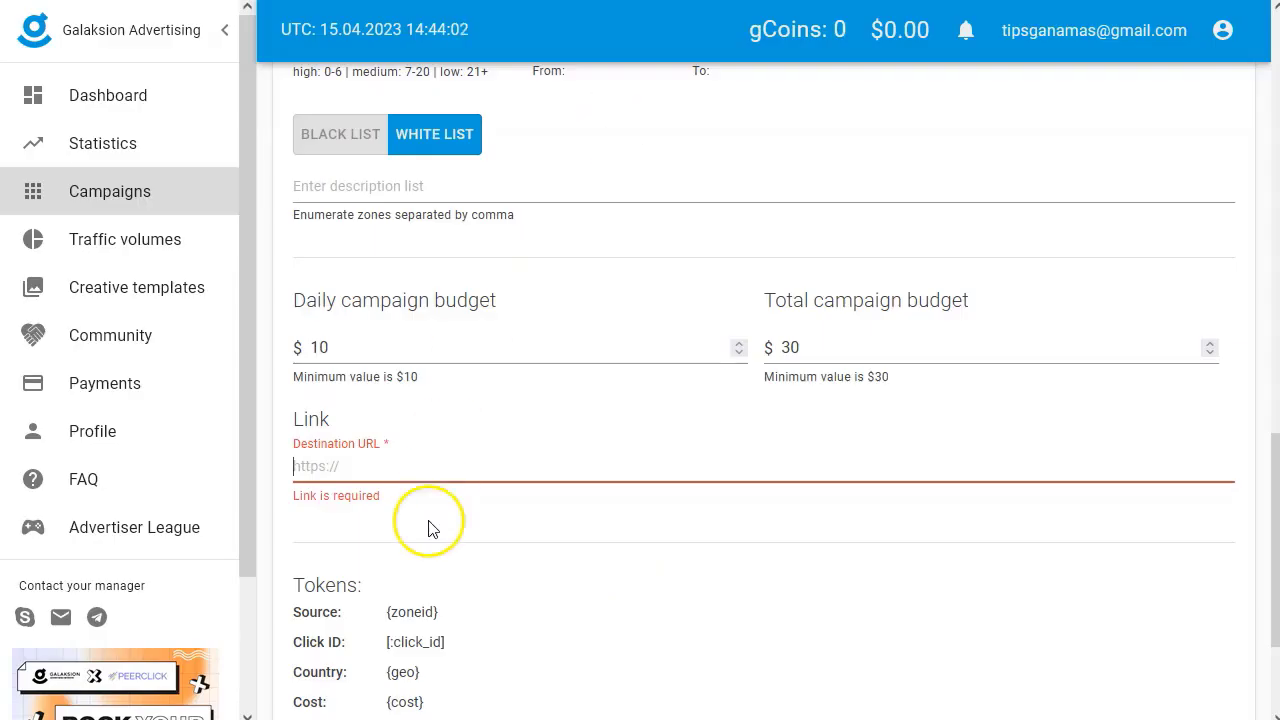
text(https://latinocpa.postaffiliatepro.com/scripts/uxffvco?a_aid=bettyromerito&a_bid=3845221b)
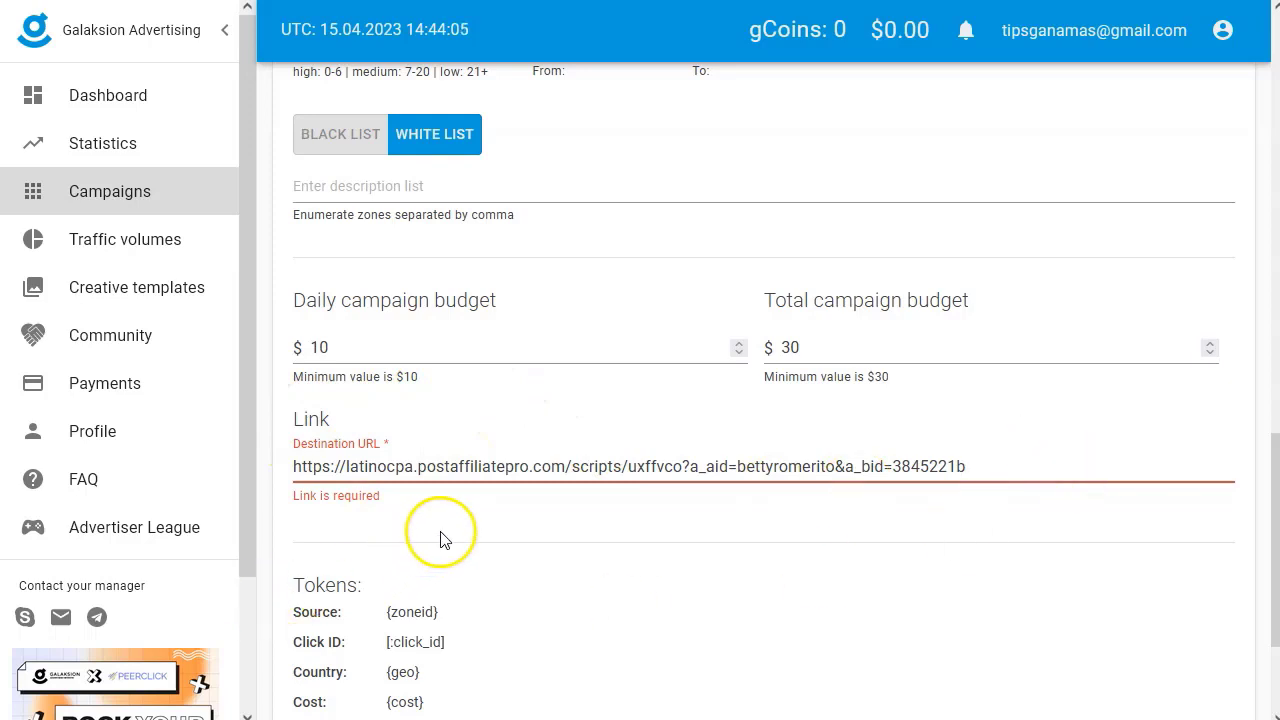
Step: Save the campaign as a draft and reopen the test27 draft for editing
scroll(443, 534, down, 2)
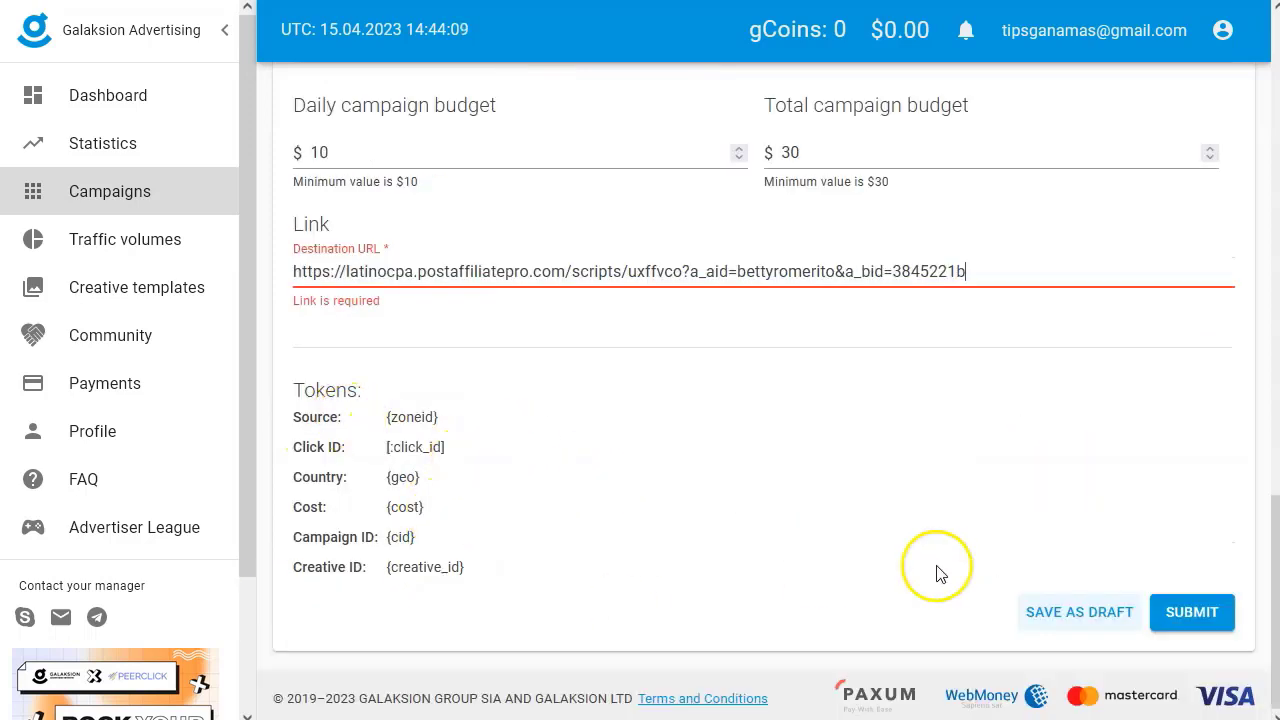
click(1094, 612)
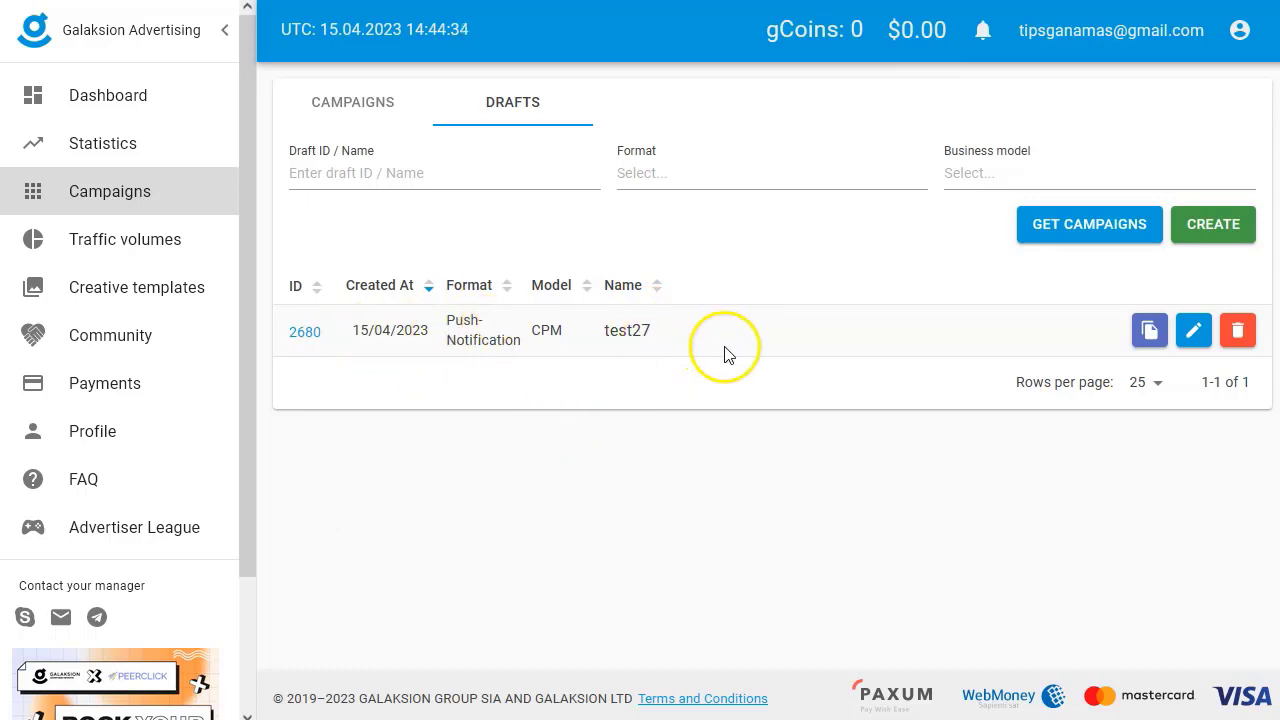
click(1192, 332)
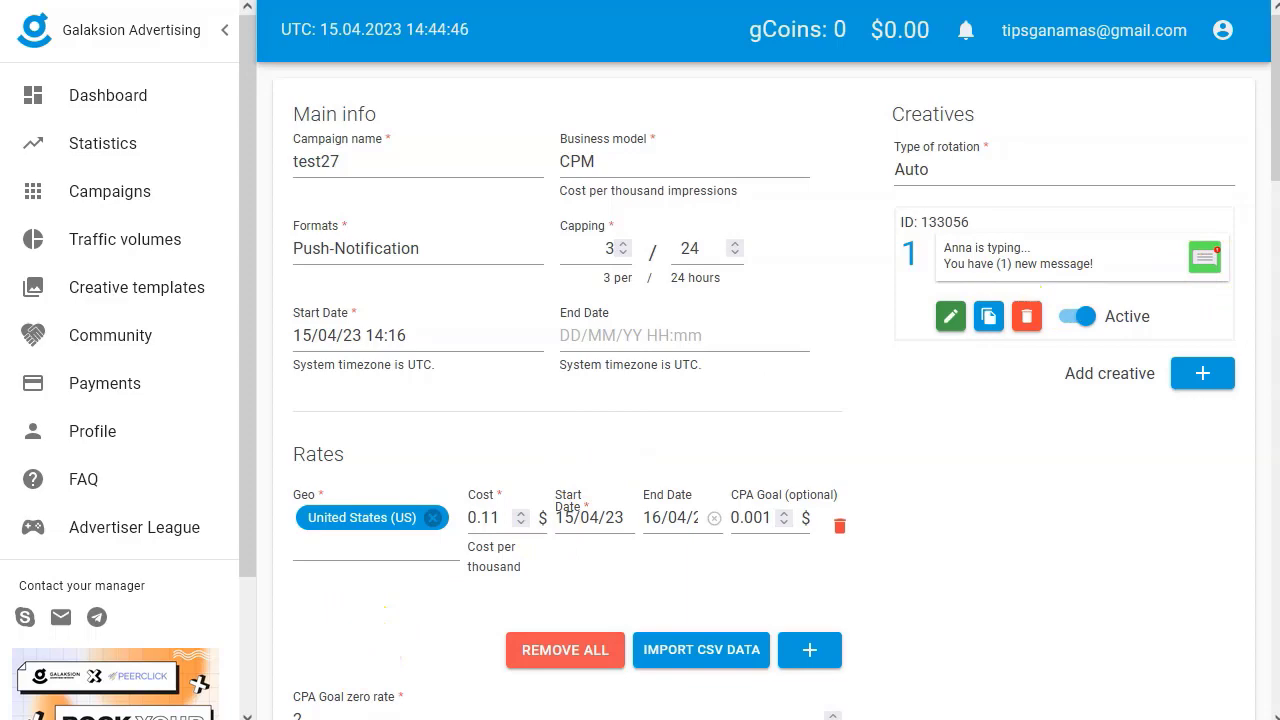
Step: Switch to the Word document to review the nursing ad's image, headline and description, and return to the campaign form
click(191, 674)
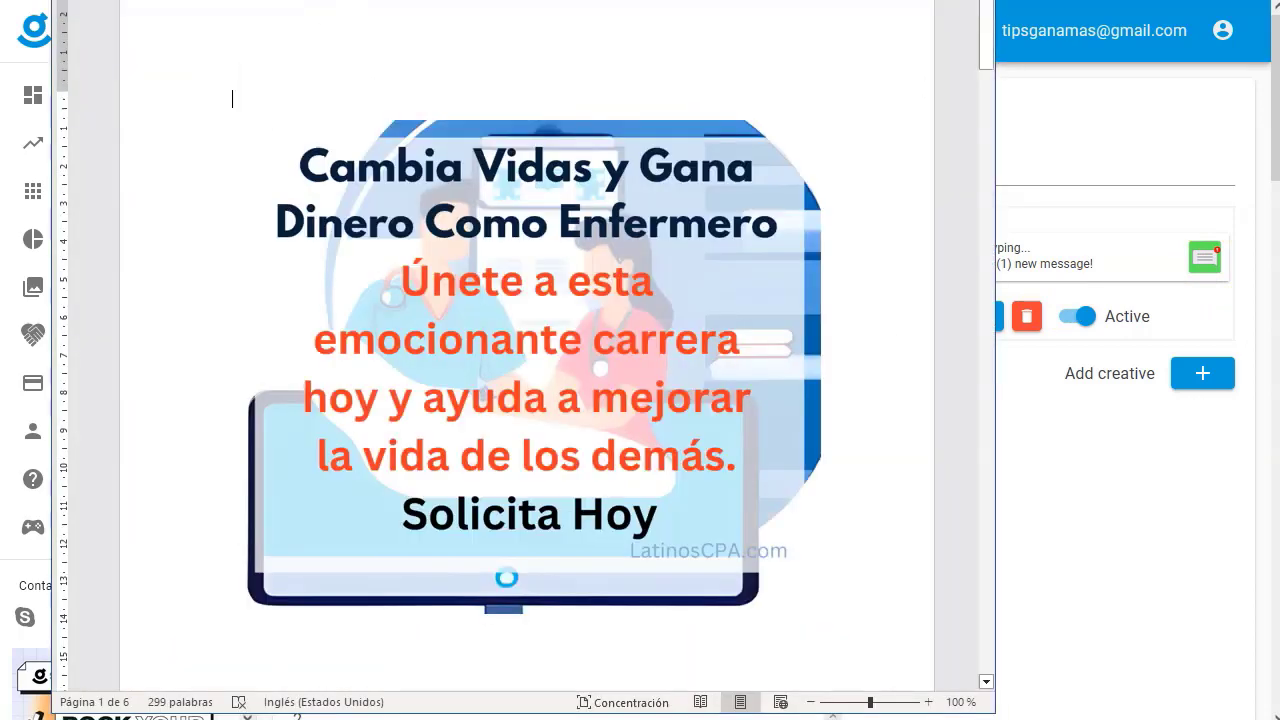
scroll(360, 525, down, 6)
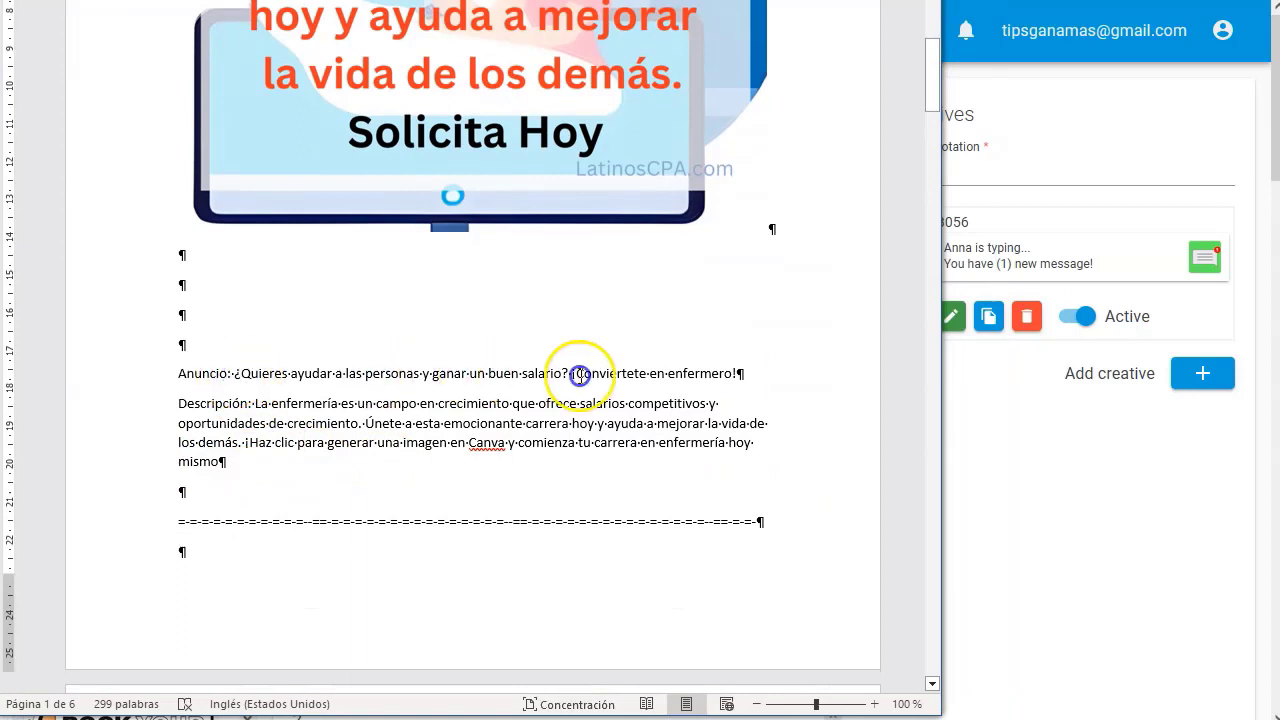
drag(580, 376, 680, 376)
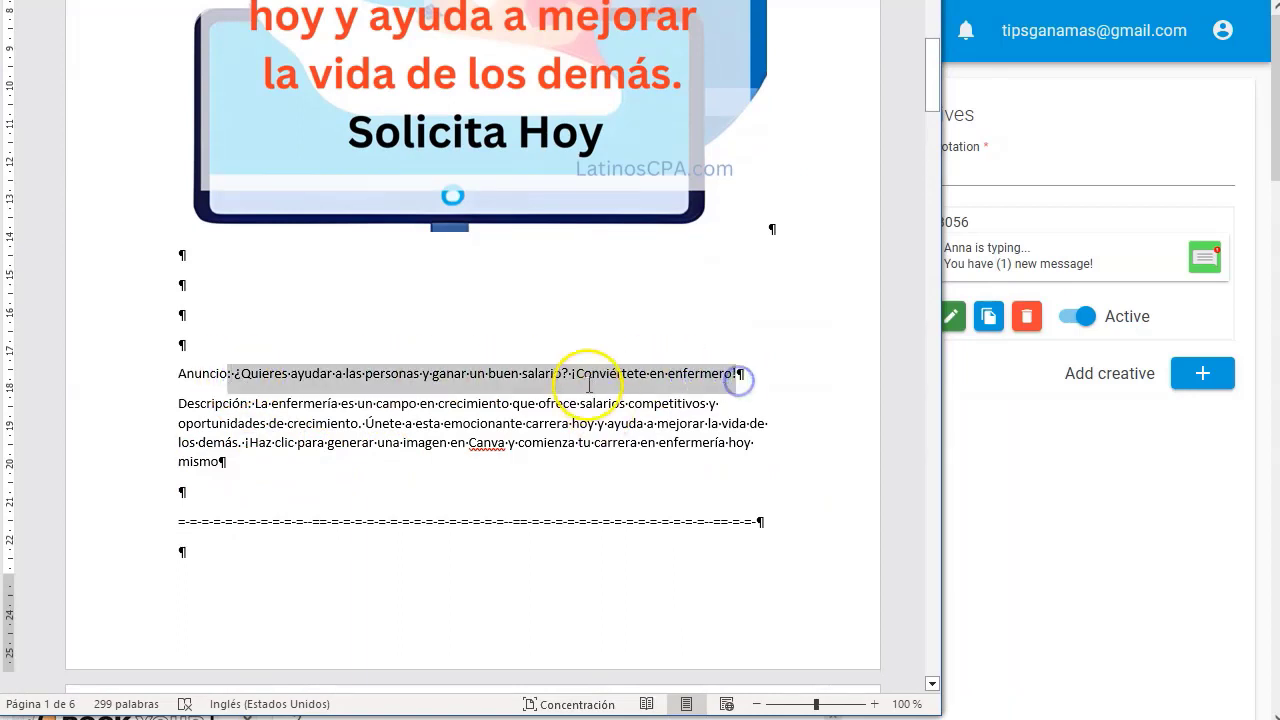
click(320, 373)
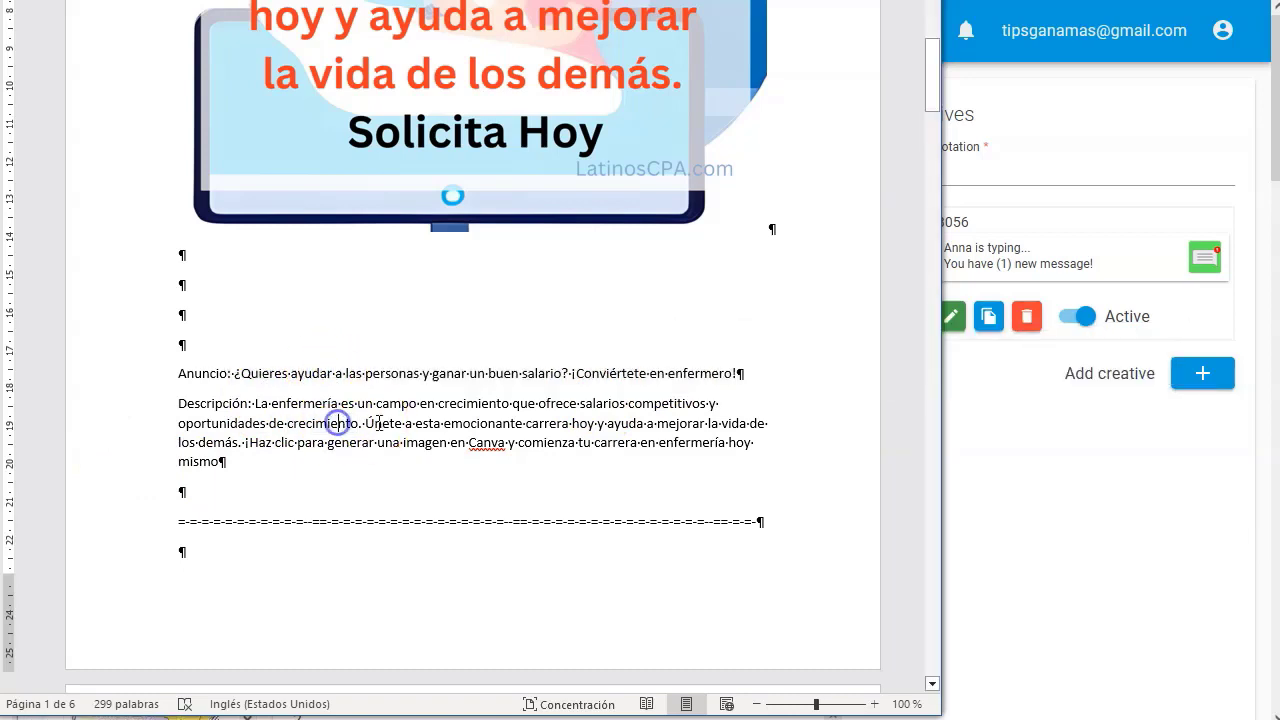
click(1018, 507)
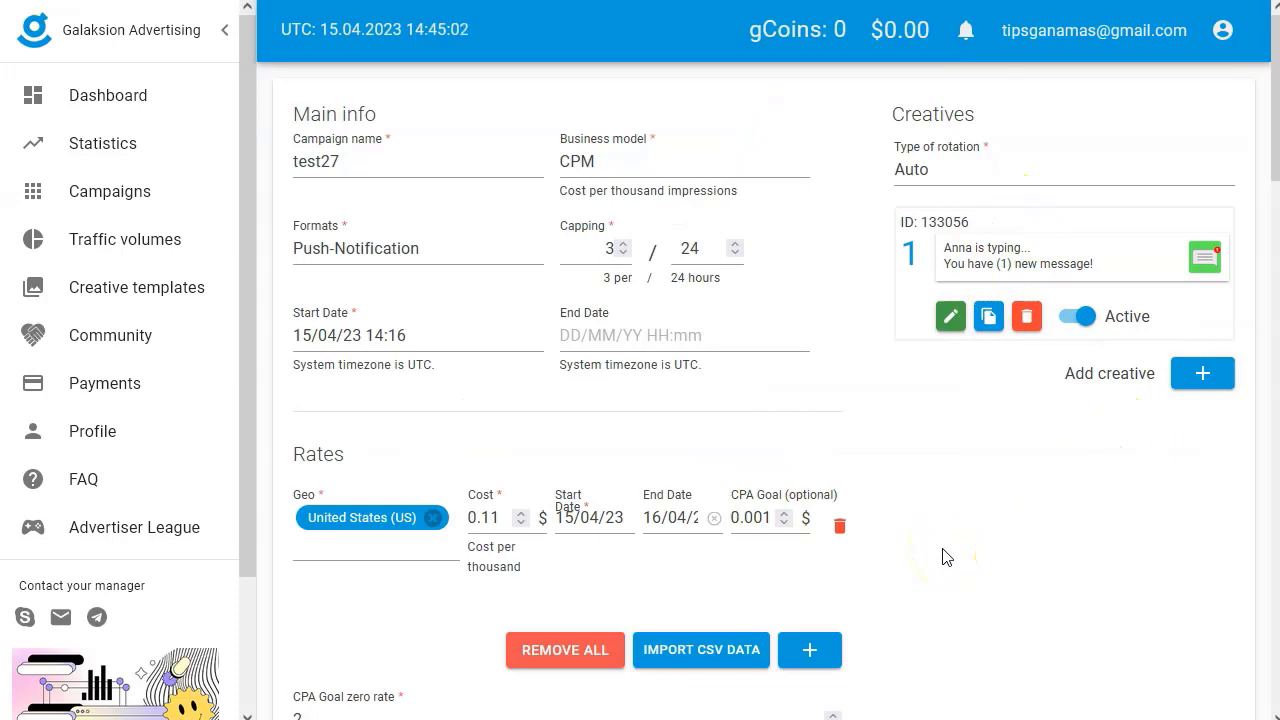
Step: Dismiss the legal information reminder and examine the draft's rates, advanced targeting options, time targeting grid, budgets and destination URL
scroll(1063, 514, down, 6)
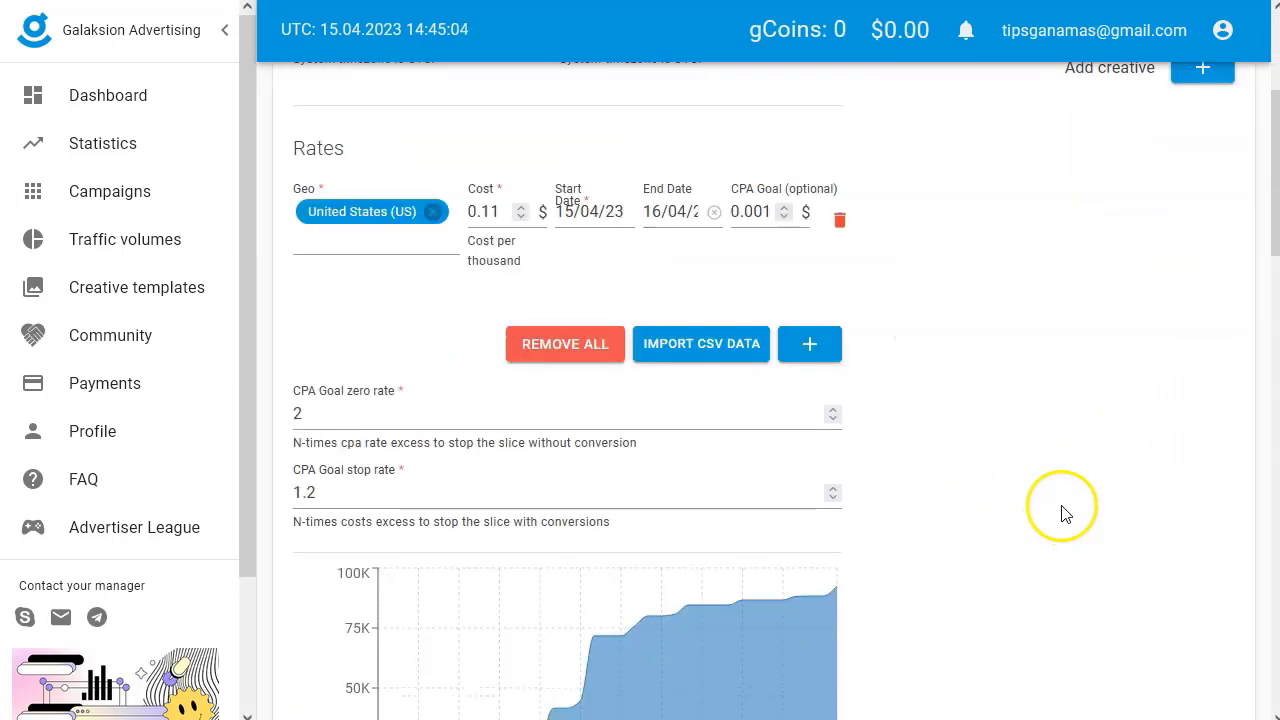
scroll(1063, 514, down, 7)
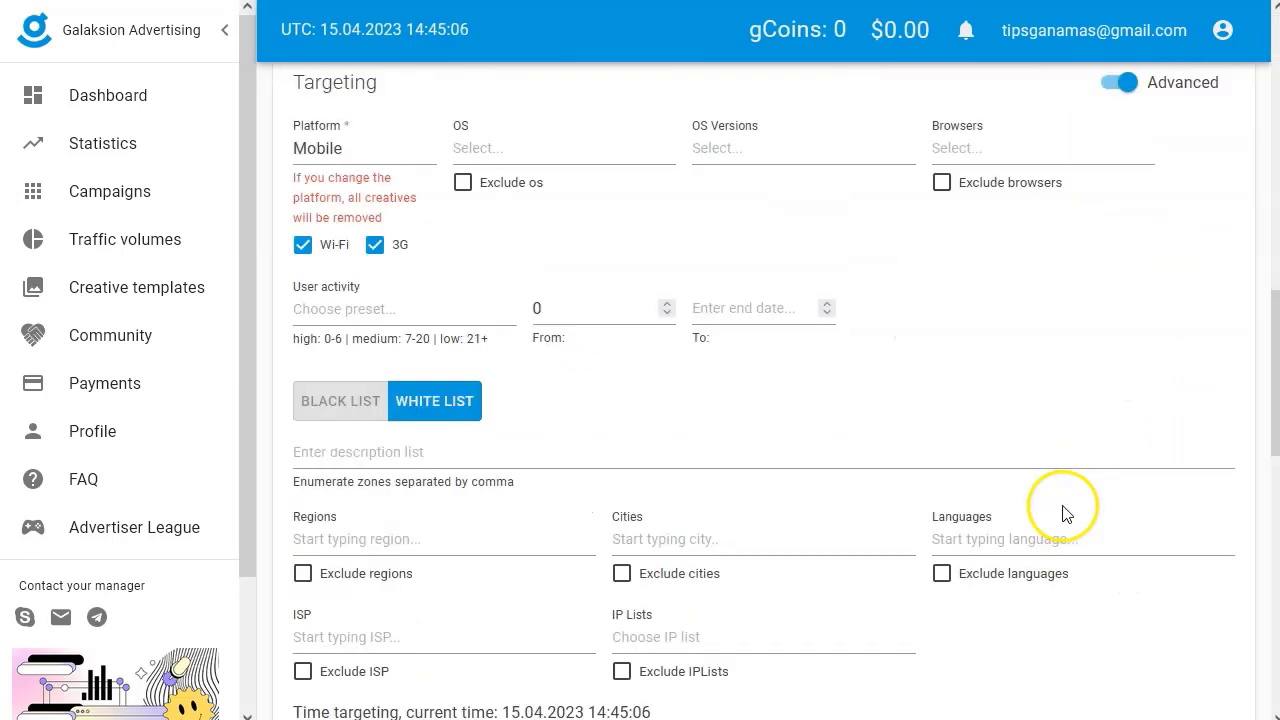
scroll(651, 500, down, 2)
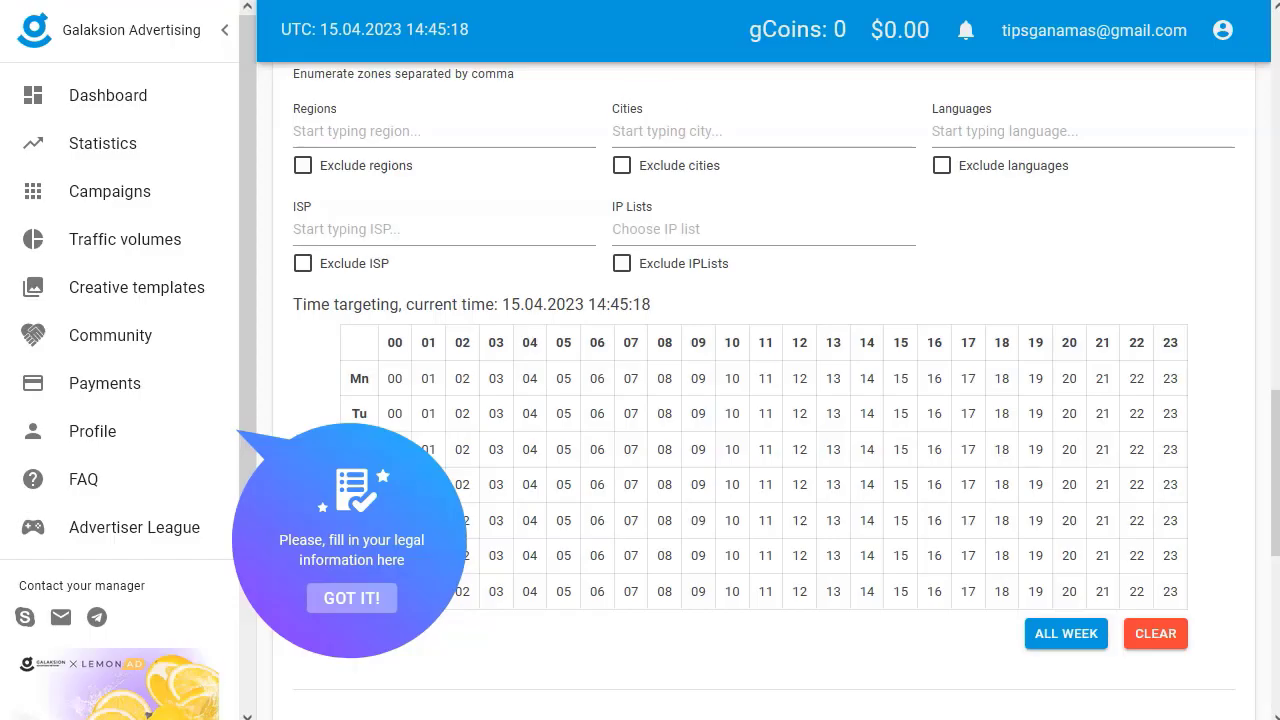
click(367, 593)
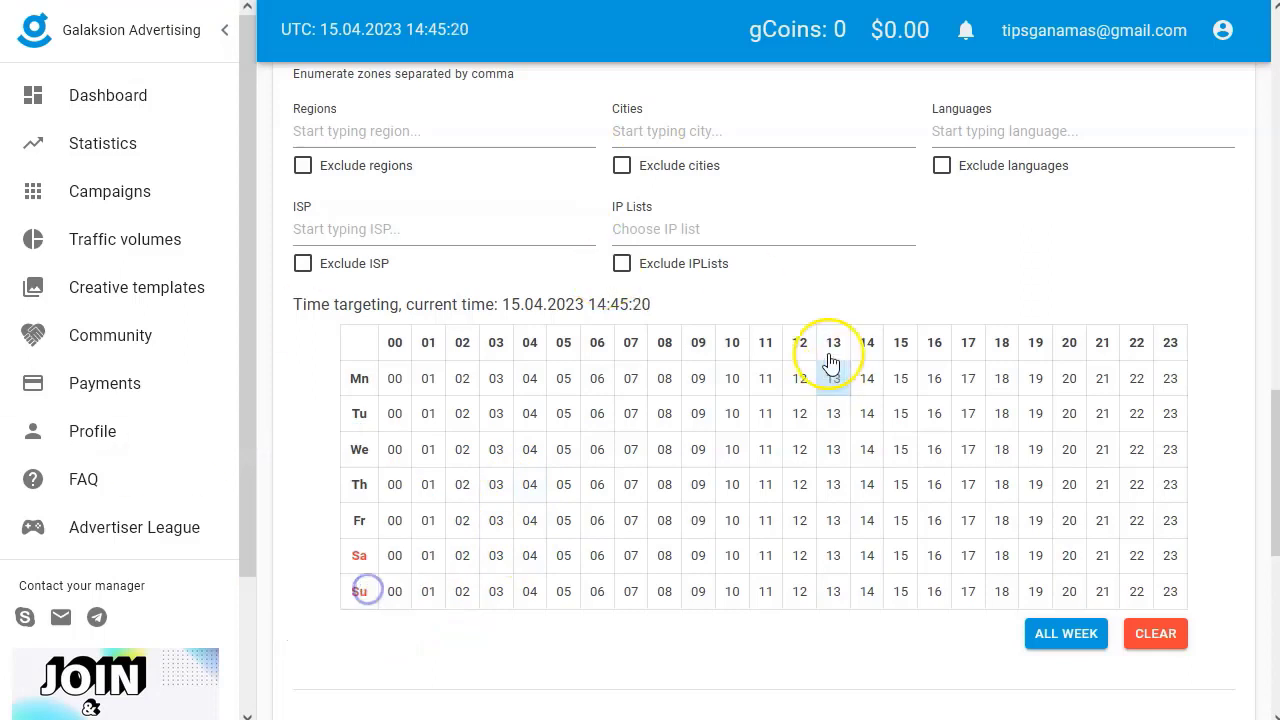
scroll(491, 410, down, 2)
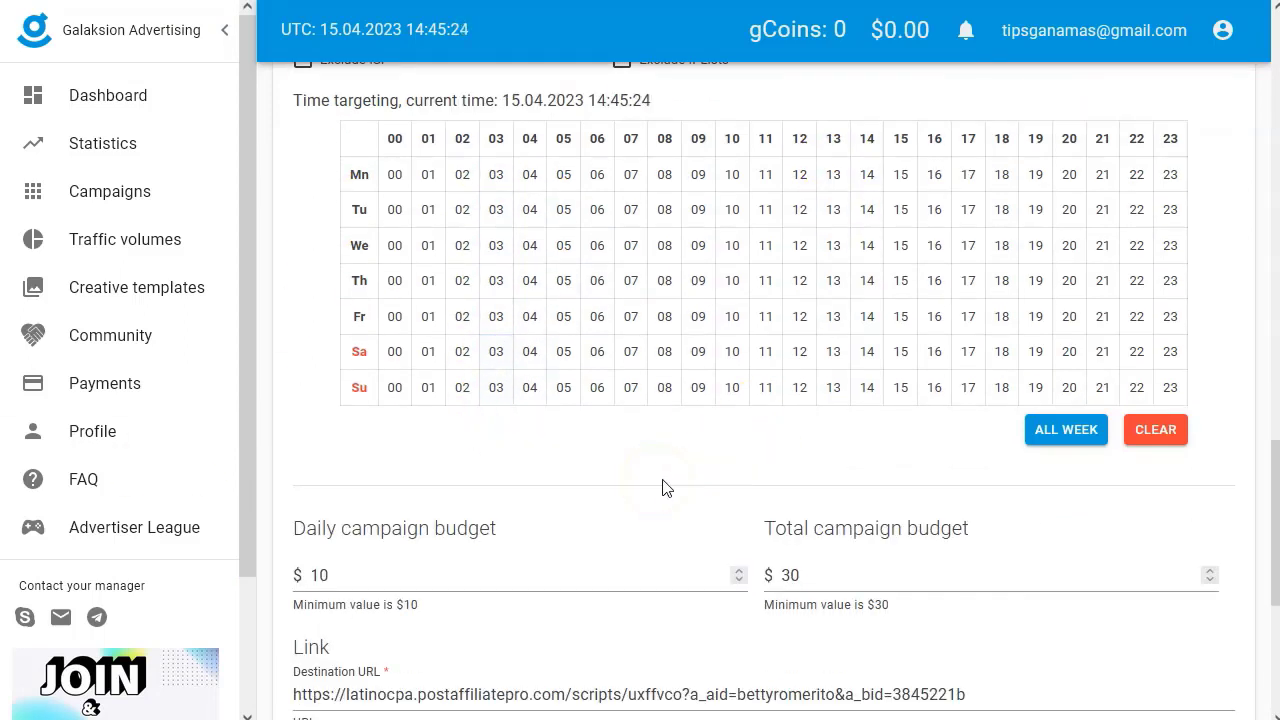
scroll(664, 489, up, 4)
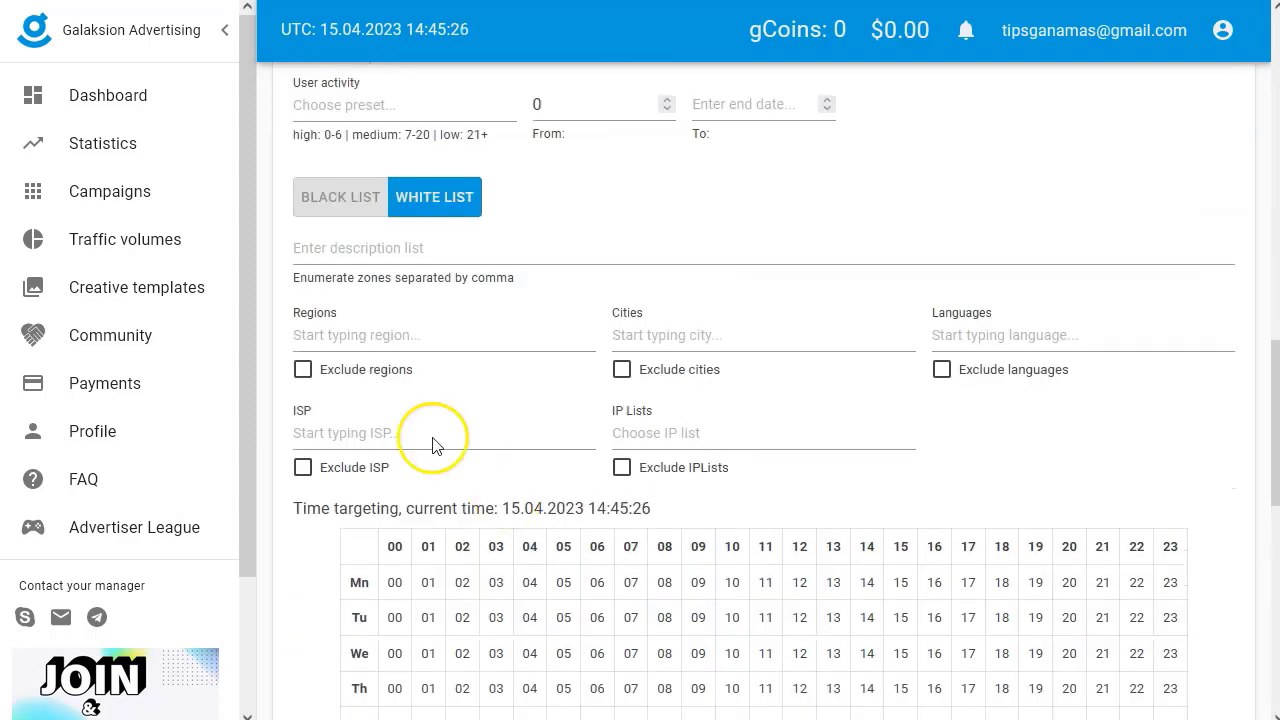
scroll(1077, 343, up, 3)
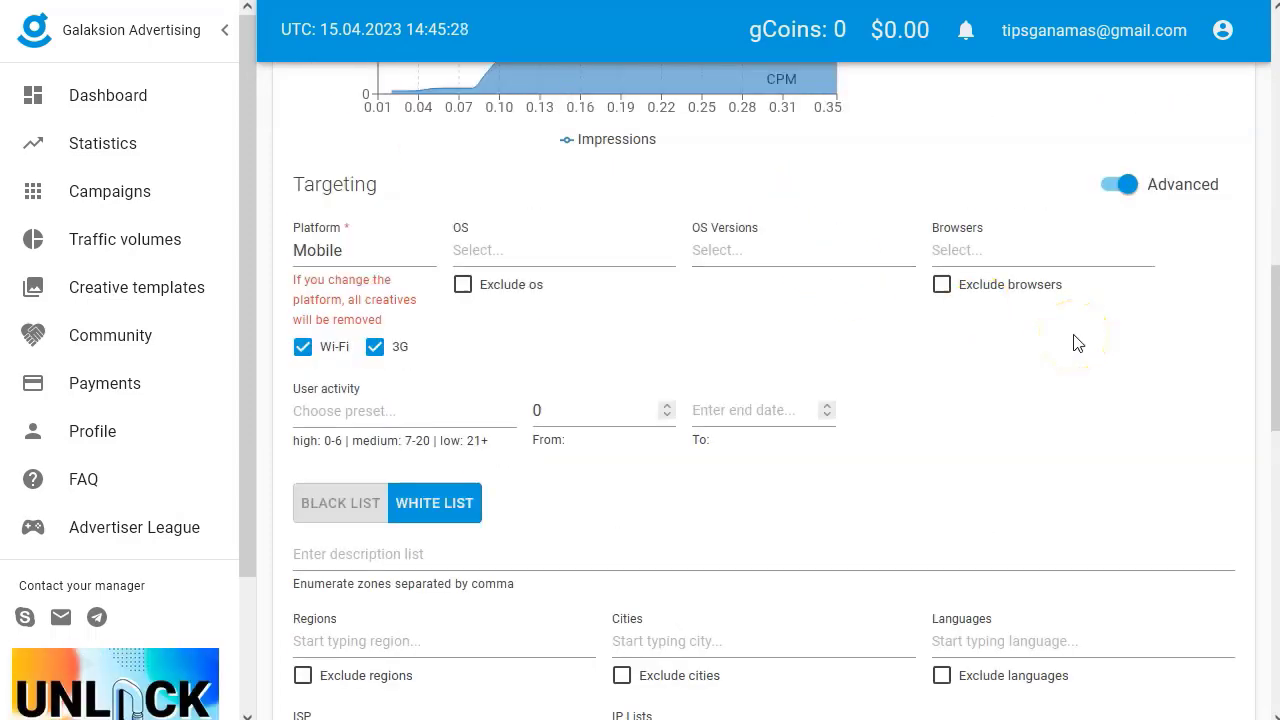